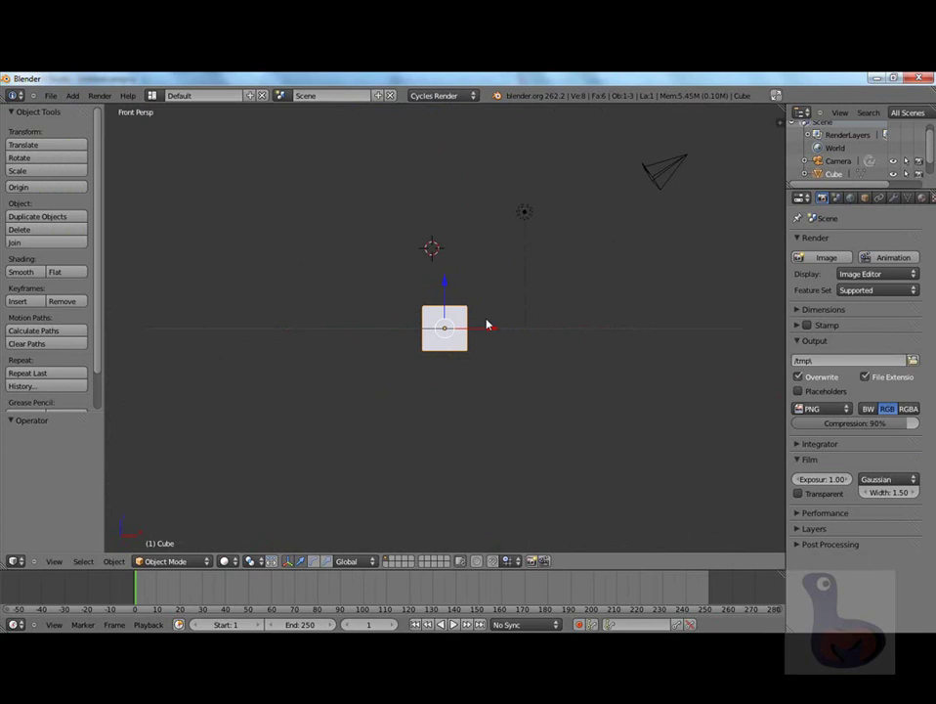
Switch the front view to orthographic, and show the User Preferences editor in the Info area, enlarged enough to read its settings.
{"action": "key", "text": "KP_5"}
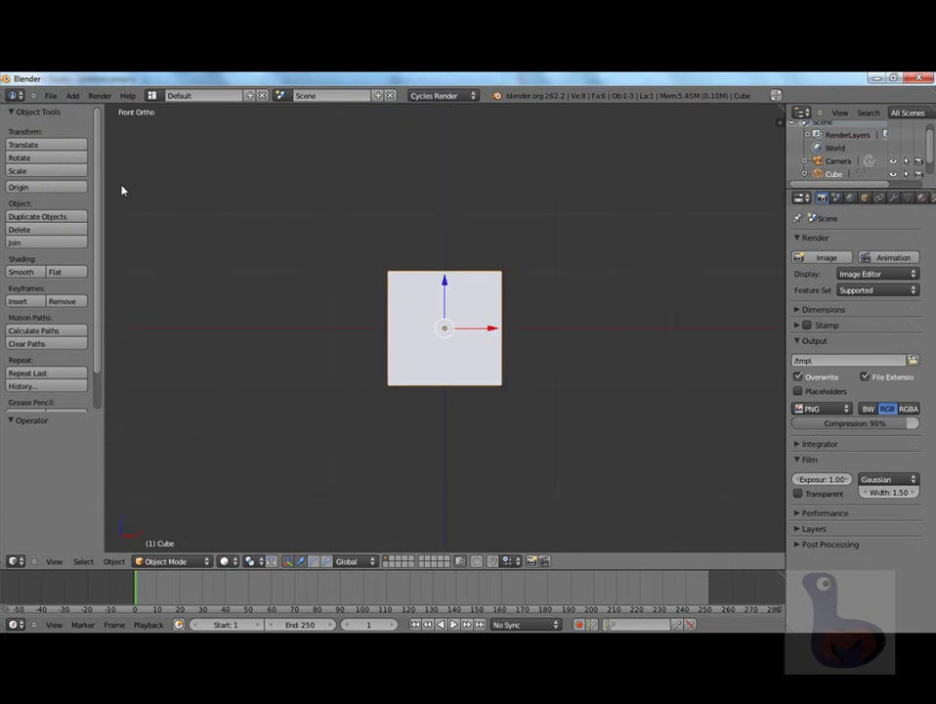
{"action": "left_click", "coordinate": [15, 95]}
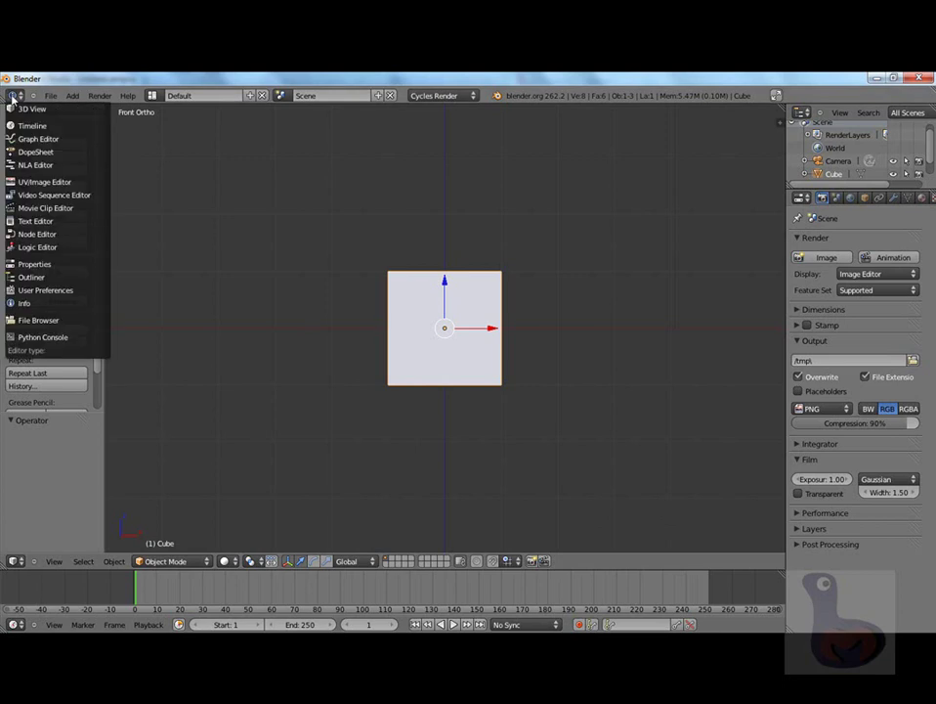
{"action": "left_click", "coordinate": [29, 290]}
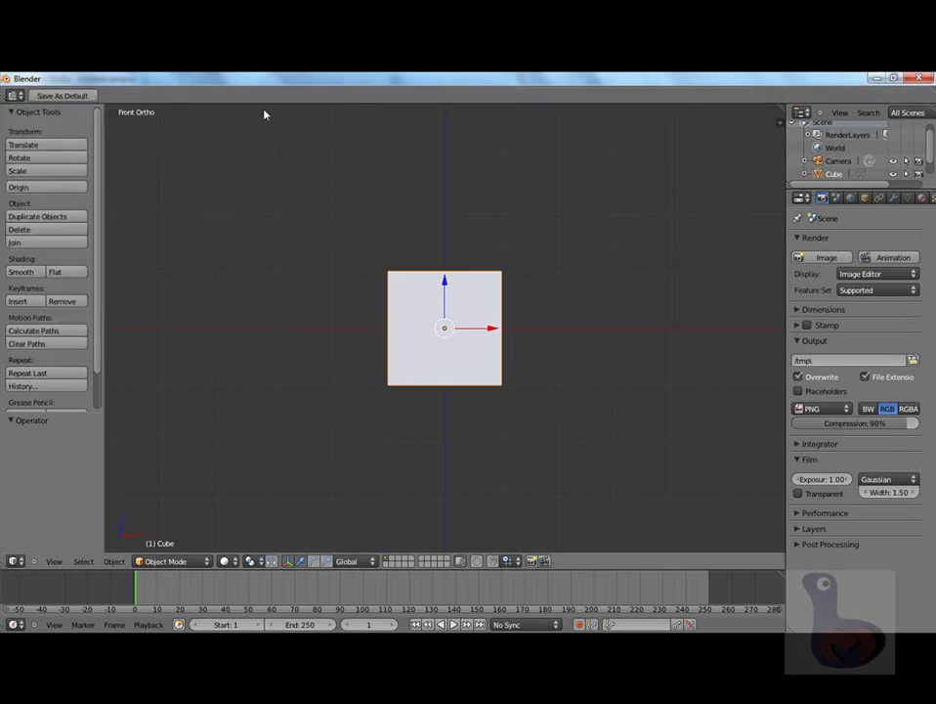
{"action": "left_click_drag", "start_coordinate": [261, 103], "coordinate": [263, 174]}
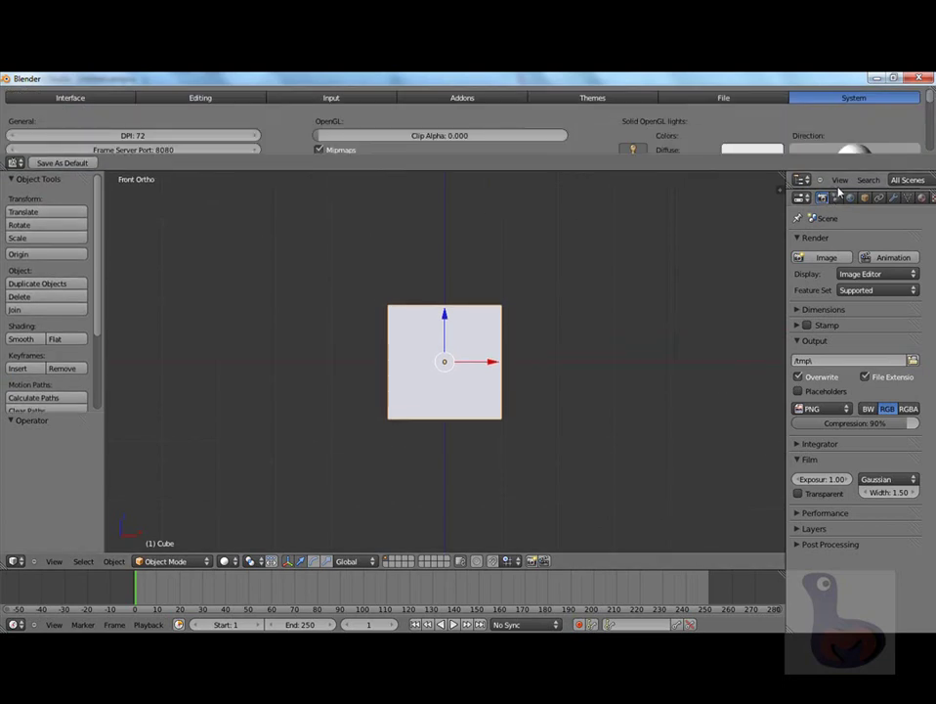
{"action": "left_click_drag", "start_coordinate": [837, 191], "coordinate": [822, 355]}
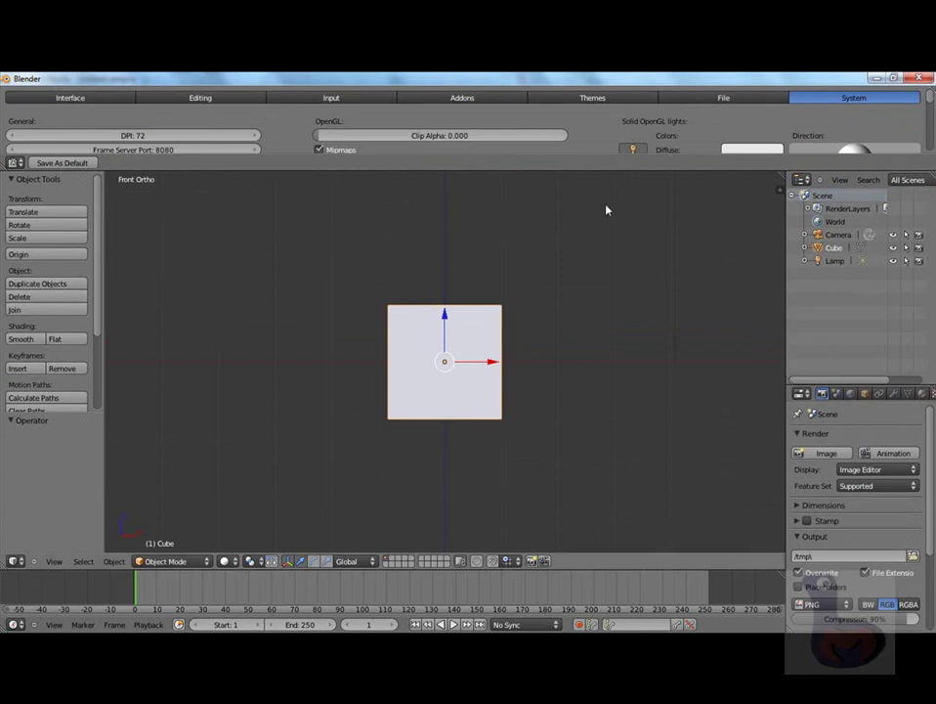
{"action": "left_click_drag", "start_coordinate": [501, 169], "coordinate": [515, 331]}
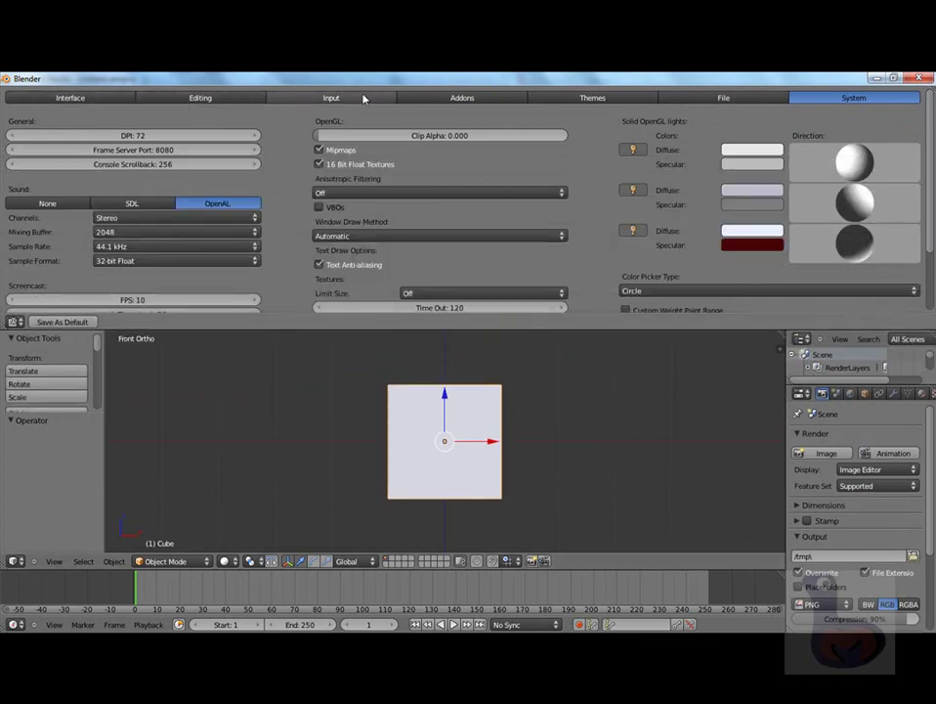
Enable the 3D View: Screencast Keys add-on in User Preferences.
{"action": "left_click", "coordinate": [52, 99]}
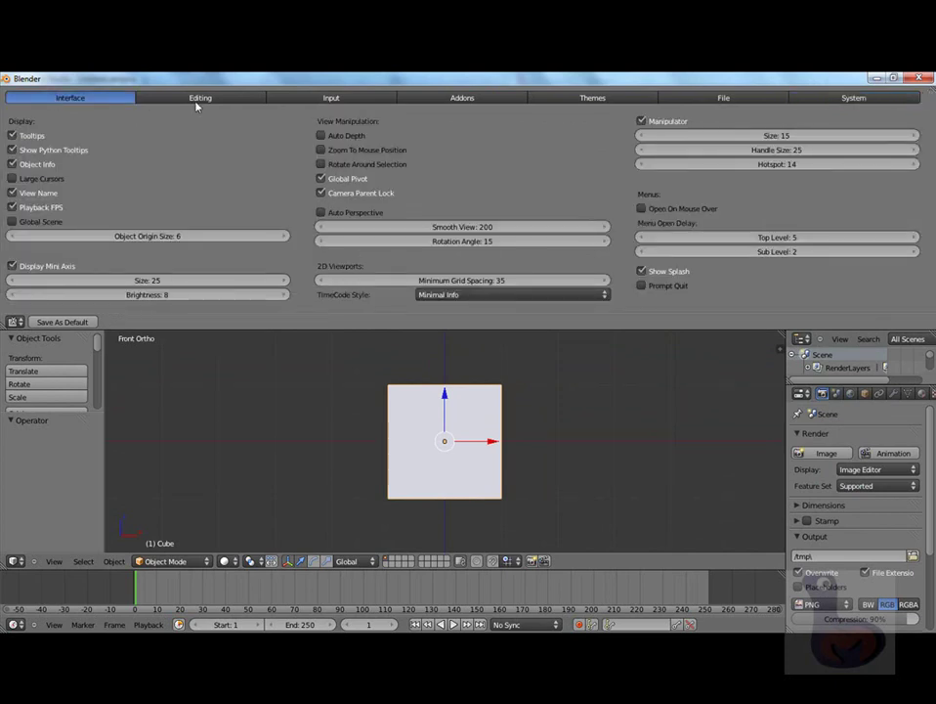
{"action": "left_click", "coordinate": [852, 99]}
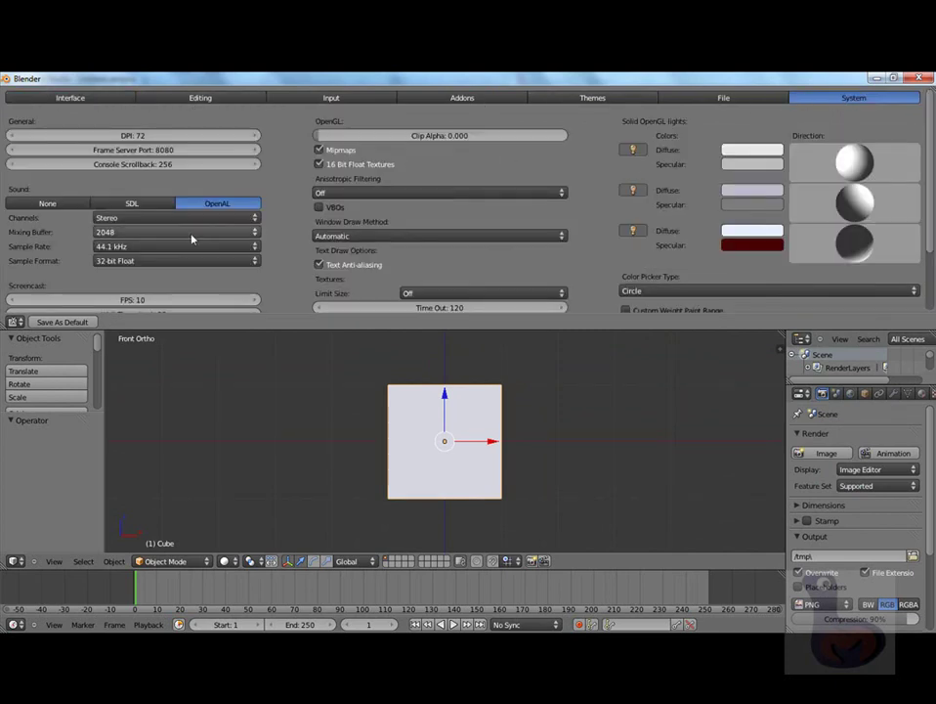
{"action": "scroll", "coordinate": [127, 220], "scroll_direction": "down", "scroll_amount": 4}
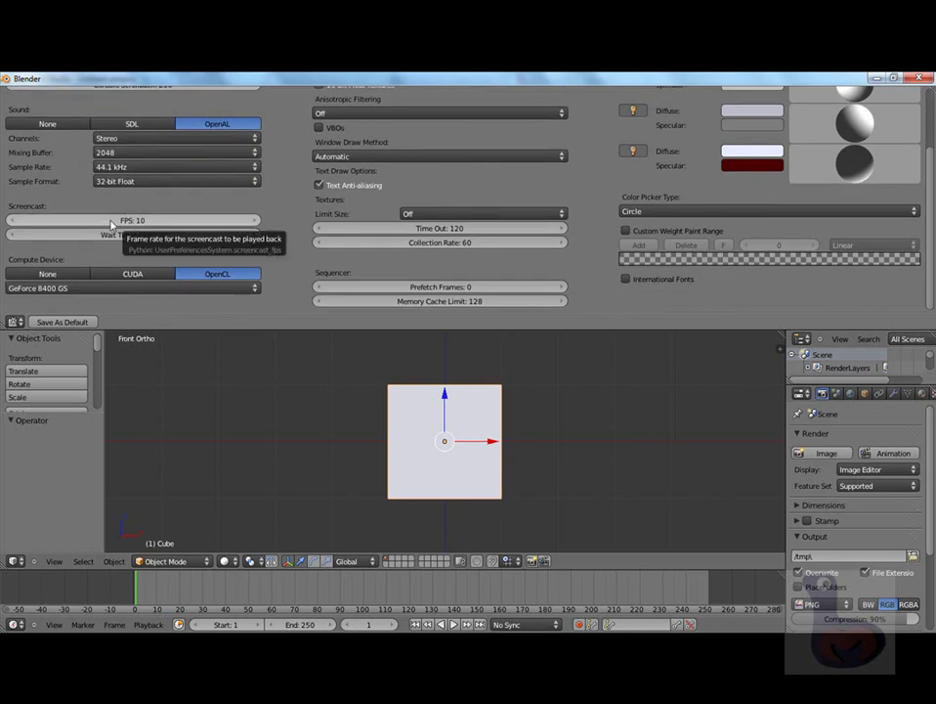
{"action": "scroll", "coordinate": [229, 164], "scroll_direction": "up", "scroll_amount": 4}
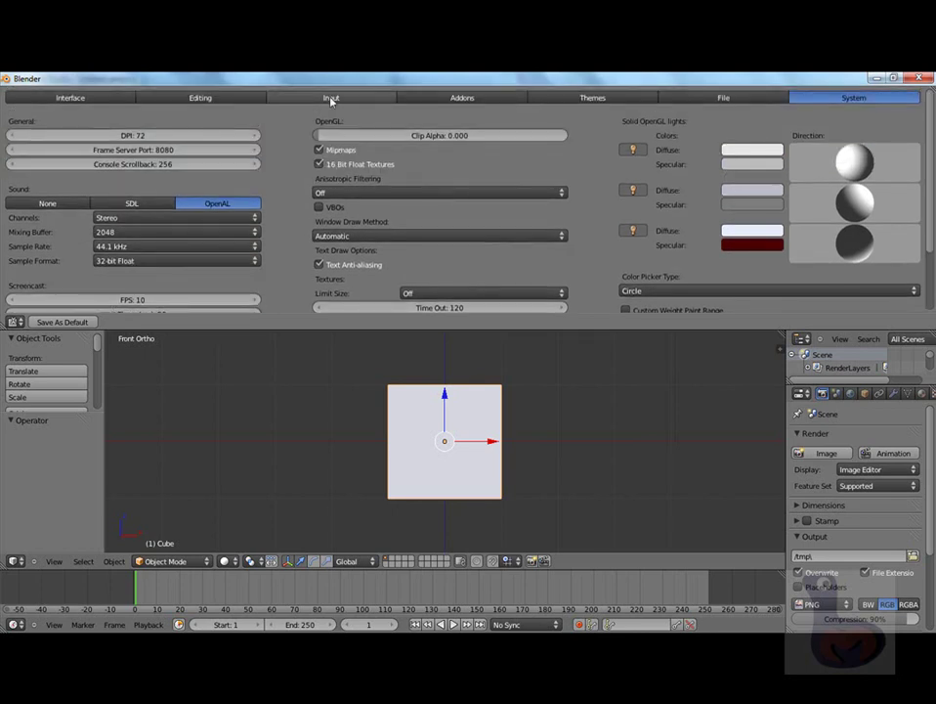
{"action": "left_click", "coordinate": [459, 99]}
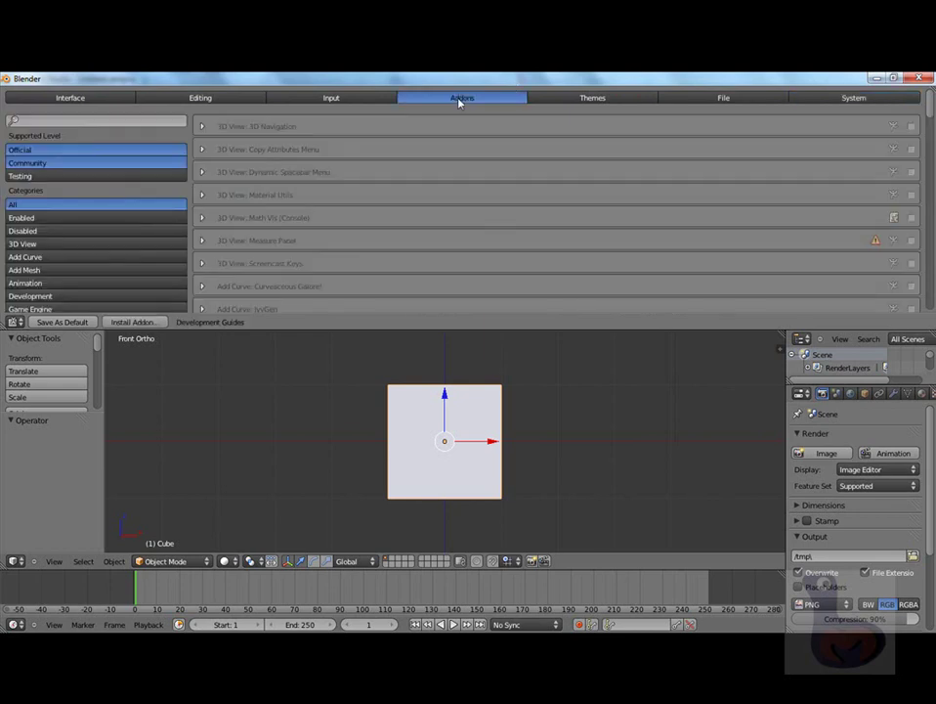
{"action": "left_click", "coordinate": [39, 244]}
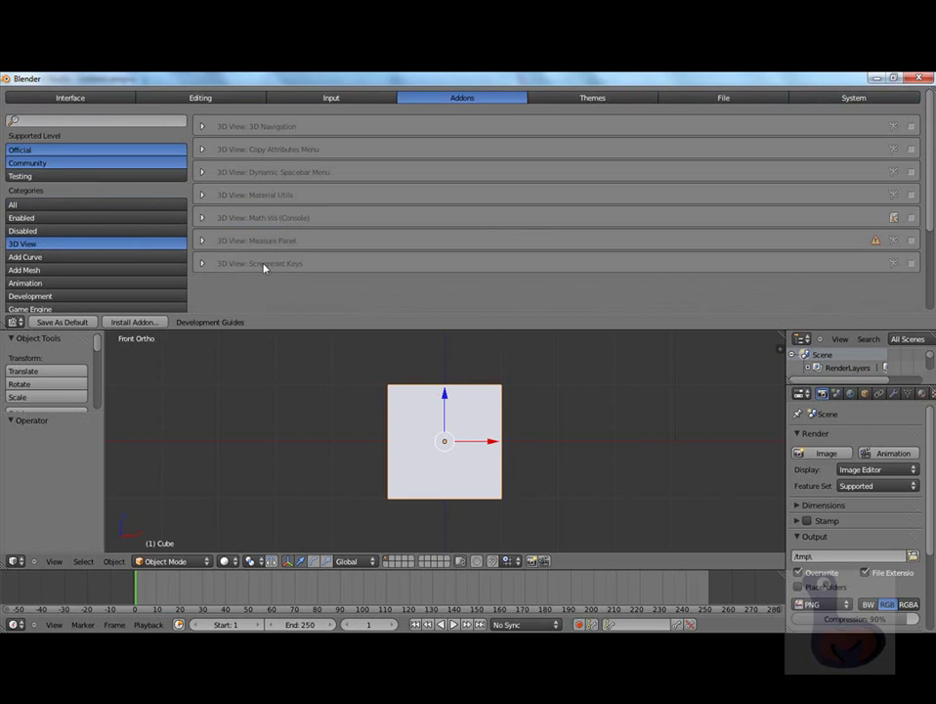
{"action": "left_click", "coordinate": [911, 264]}
Shrink the User Preferences area back to a header strip and restore it to the Info editor.
{"action": "left_click_drag", "start_coordinate": [445, 328], "coordinate": [446, 90]}
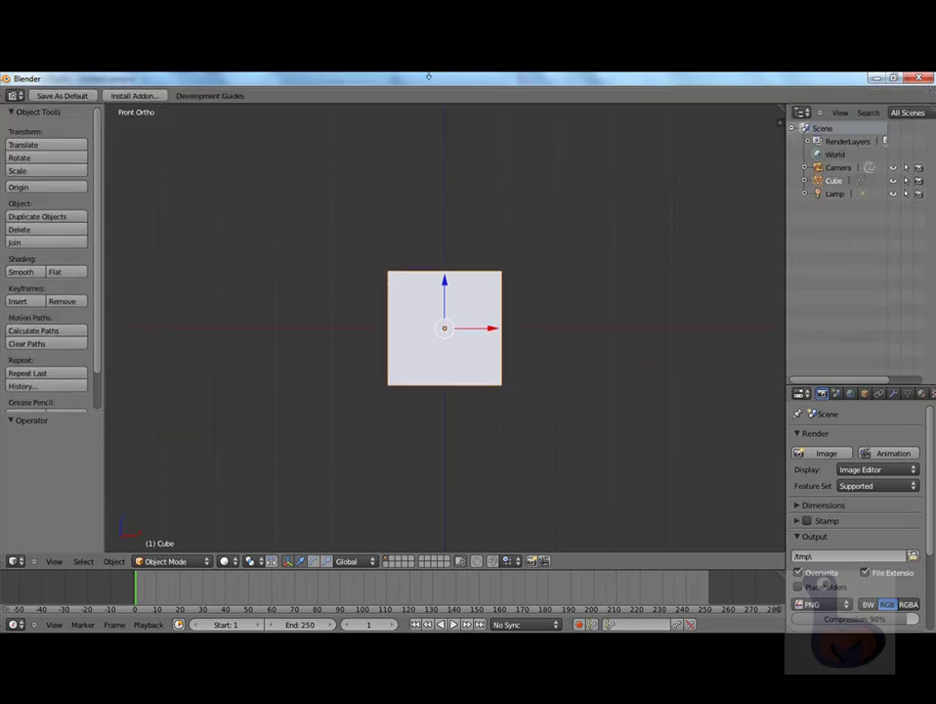
{"action": "left_click", "coordinate": [14, 96]}
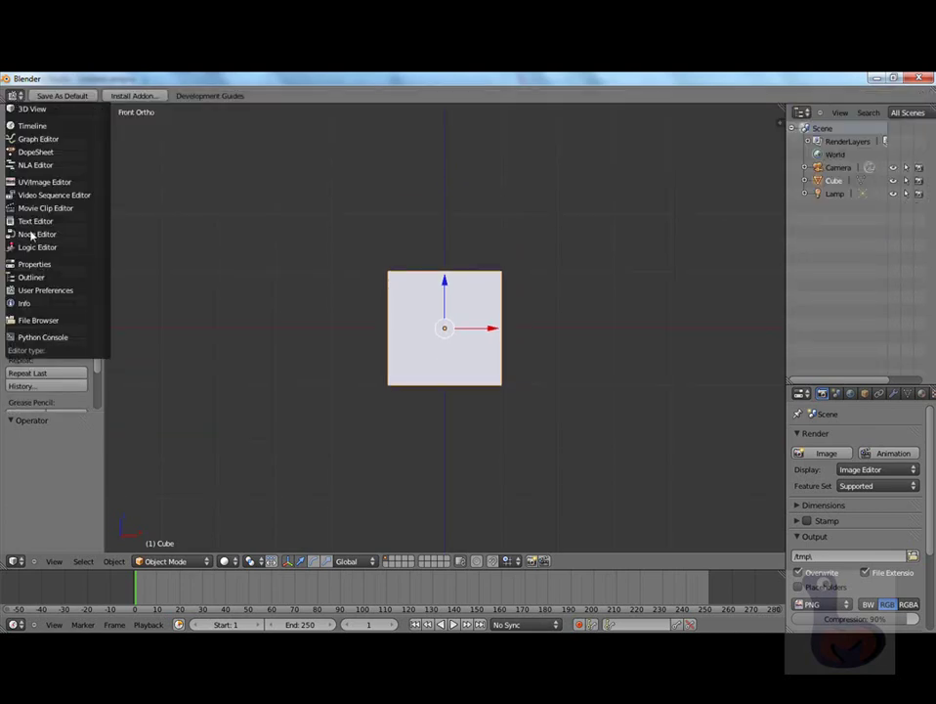
{"action": "left_click", "coordinate": [29, 304]}
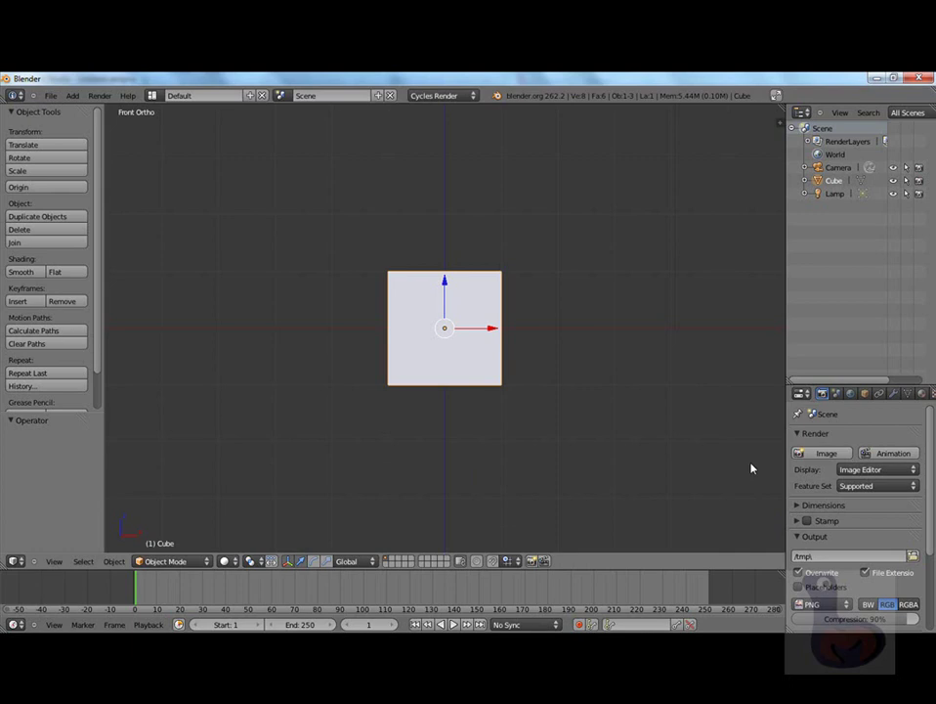
Start the Screencast Keys display from the 3D view's properties sidebar.
{"action": "key", "text": "n"}
{"action": "scroll", "coordinate": [738, 522], "scroll_direction": "down", "scroll_amount": 5}
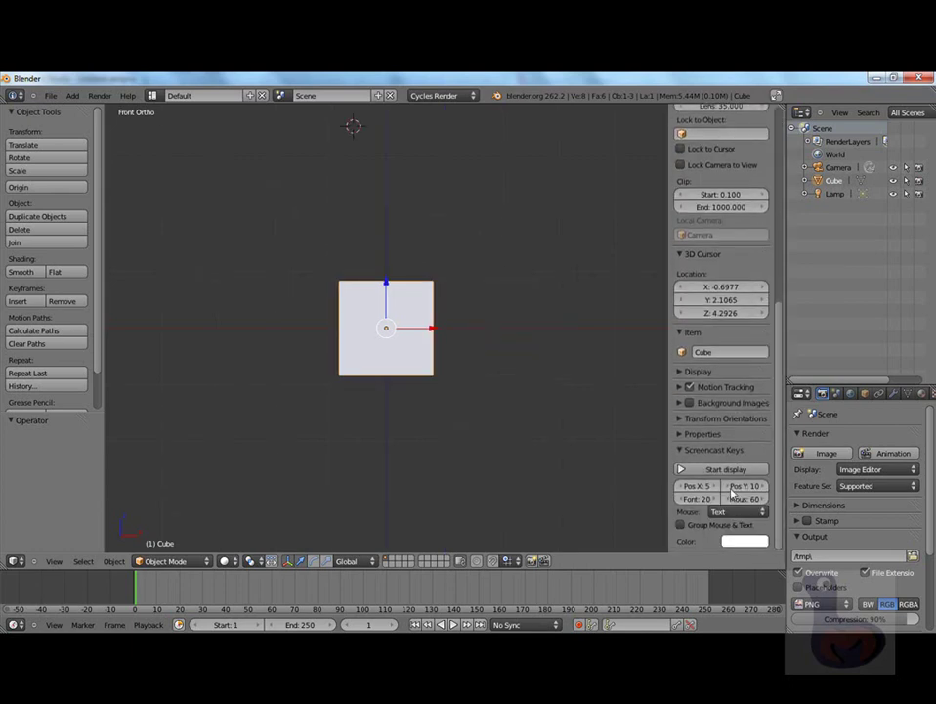
{"action": "left_click", "coordinate": [729, 470]}
Test the on-screen key display by placing the 3D cursor below the cube, zooming, and trying to move the cube.
{"action": "left_click", "coordinate": [473, 509]}
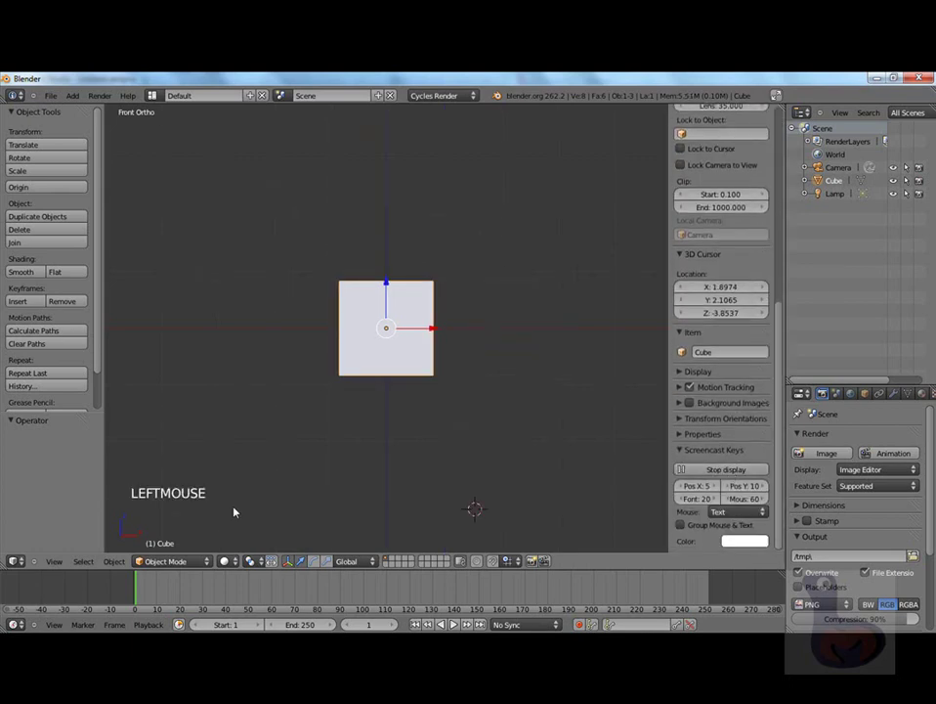
{"action": "right_click", "coordinate": [415, 488]}
{"action": "right_click", "coordinate": [415, 488]}
{"action": "left_click", "coordinate": [415, 487]}
{"action": "middle_click", "coordinate": [415, 488]}
{"action": "scroll", "coordinate": [416, 488], "scroll_direction": "up", "scroll_amount": 4}
{"action": "scroll", "coordinate": [415, 487], "scroll_direction": "down", "scroll_amount": 6}
{"action": "scroll", "coordinate": [415, 487], "scroll_direction": "up", "scroll_amount": 1}
{"action": "key", "text": "g"}
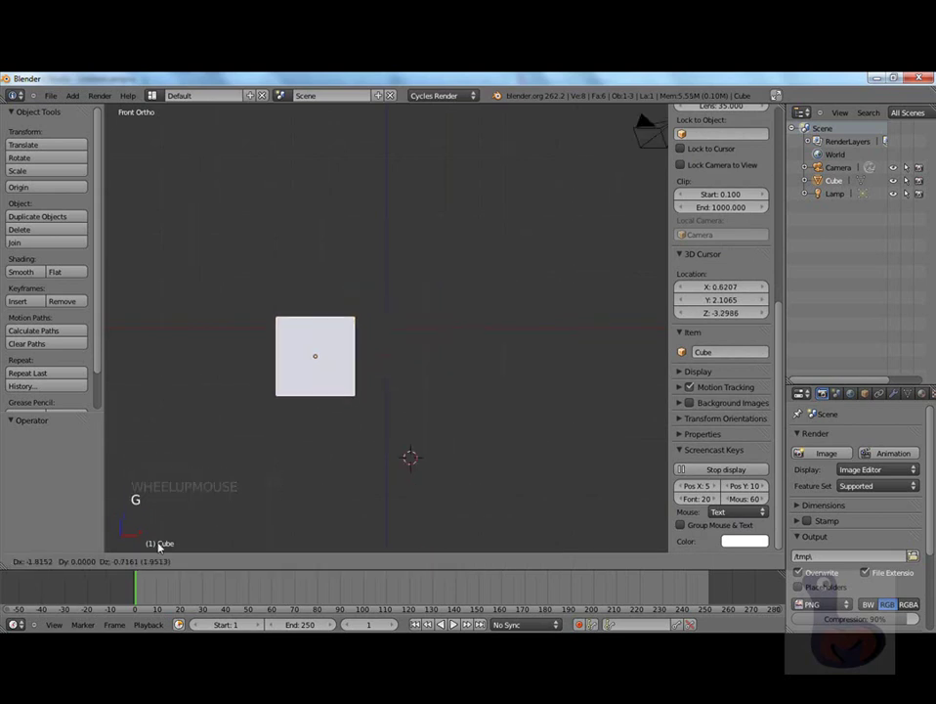
{"action": "left_click", "coordinate": [395, 451]}
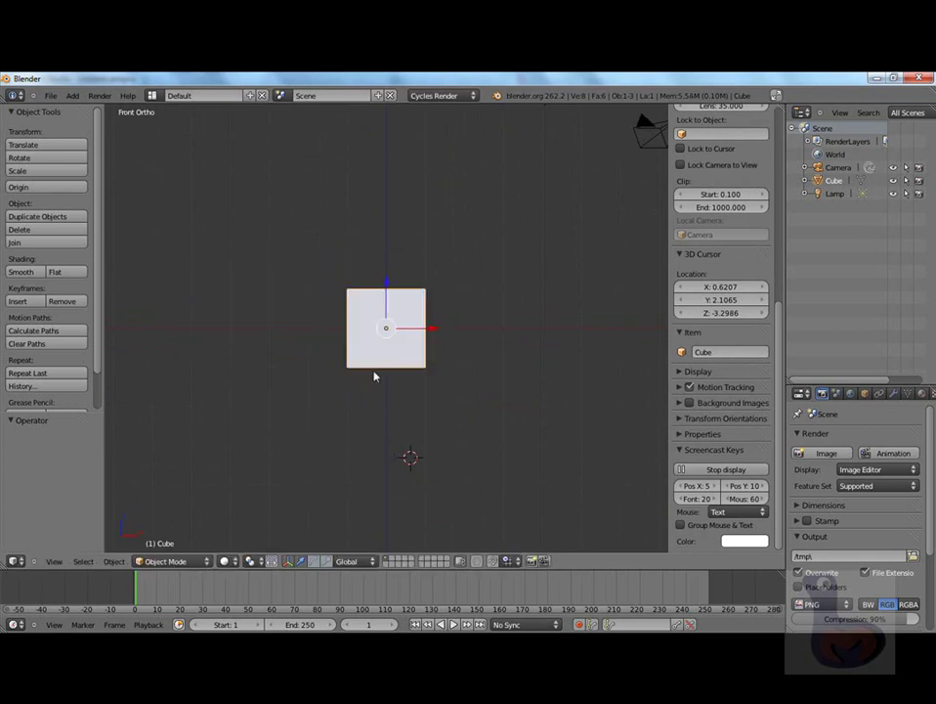
{"action": "scroll", "coordinate": [374, 375], "scroll_direction": "up", "scroll_amount": 5}
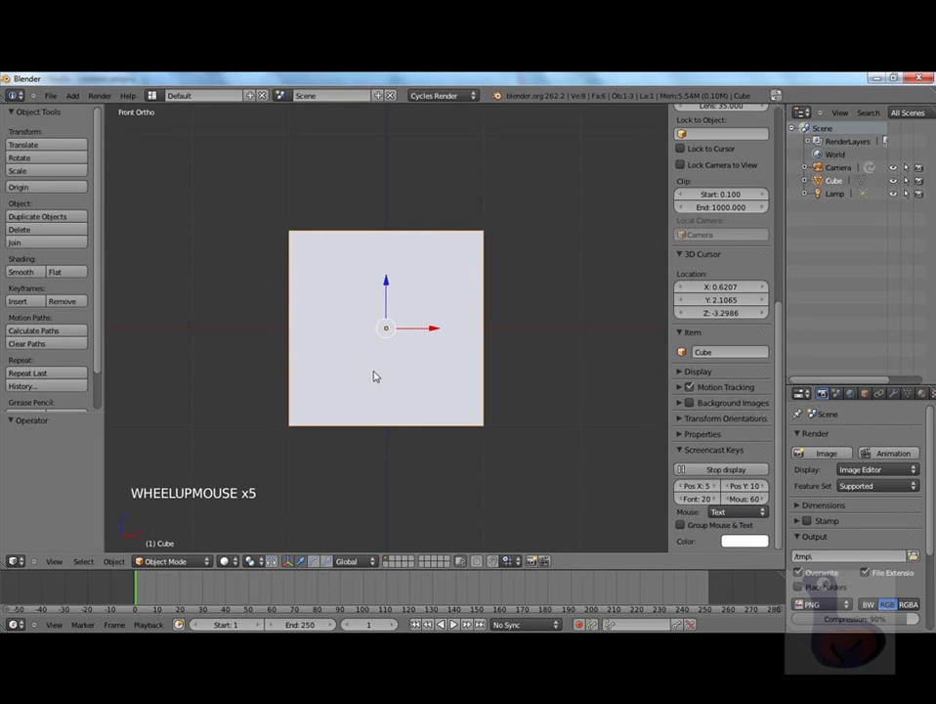
{"action": "scroll", "coordinate": [410, 383], "scroll_direction": "down", "scroll_amount": 1}
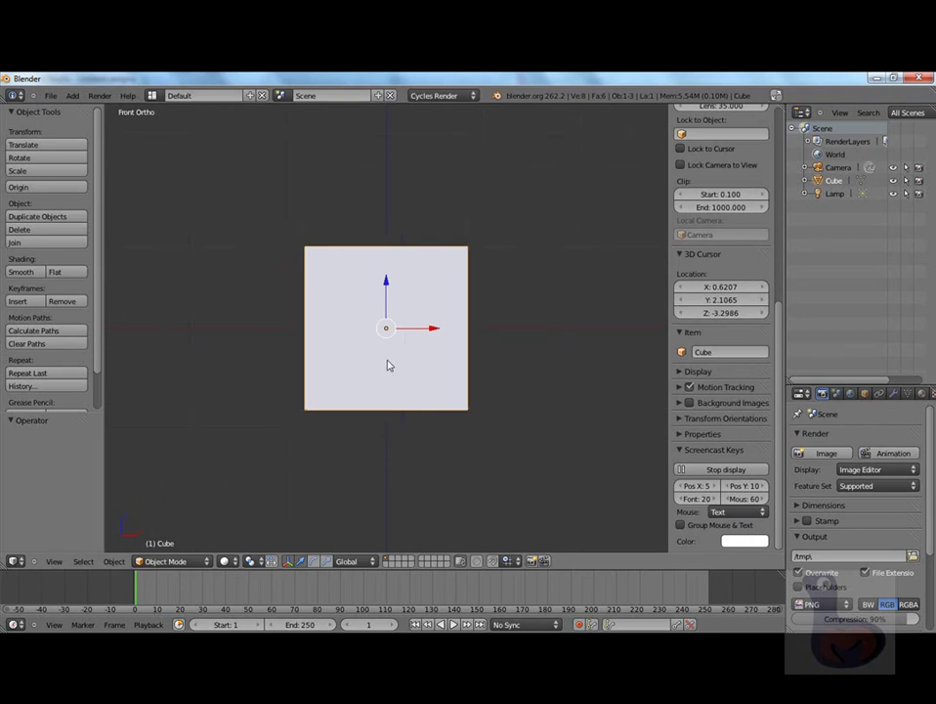
{"action": "middle_click_drag", "start_coordinate": [456, 370], "coordinate": [411, 378]}
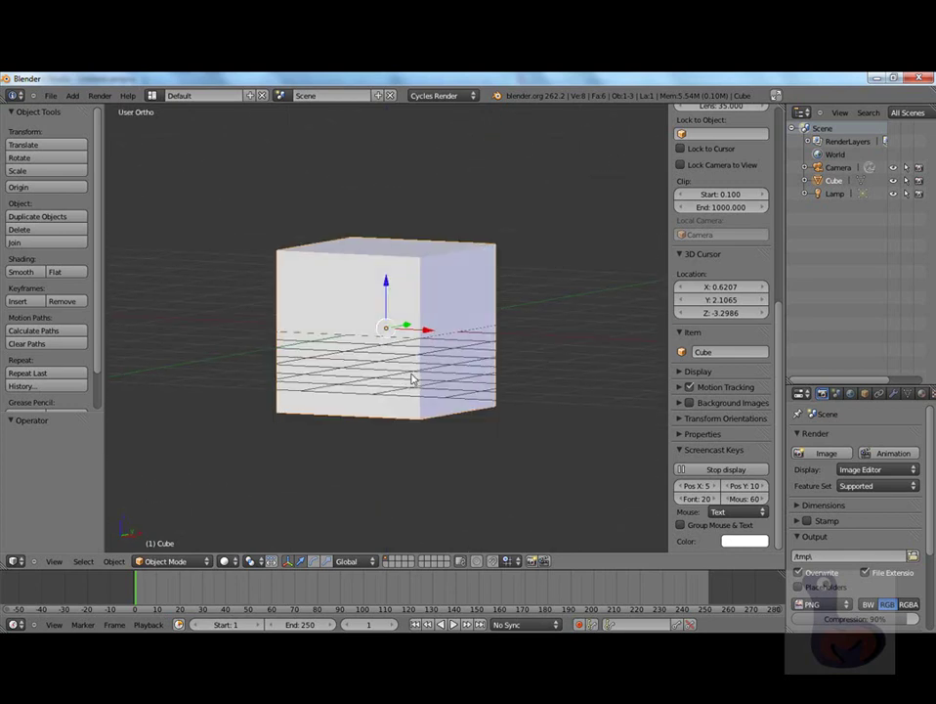
{"action": "key", "text": "KP_1"}
{"action": "scroll", "coordinate": [411, 380], "scroll_direction": "up", "scroll_amount": 1}
{"action": "scroll", "coordinate": [412, 380], "scroll_direction": "down", "scroll_amount": 2}
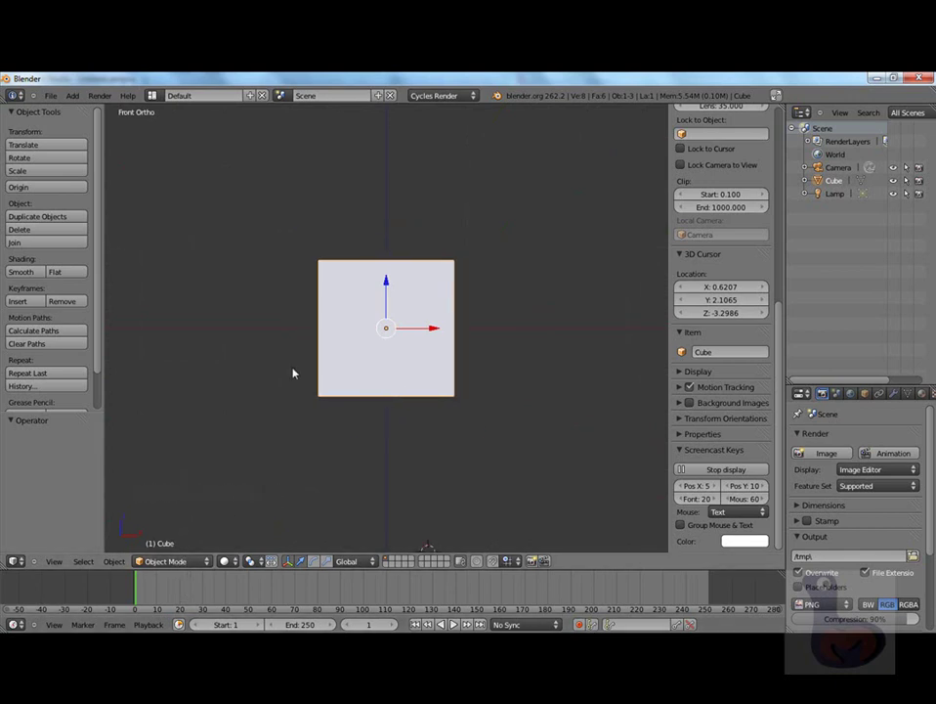
In Edit Mode, move the whole cube mesh up exactly 1 unit along Z so its base sits at the object origin.
{"action": "key", "text": "Tab"}
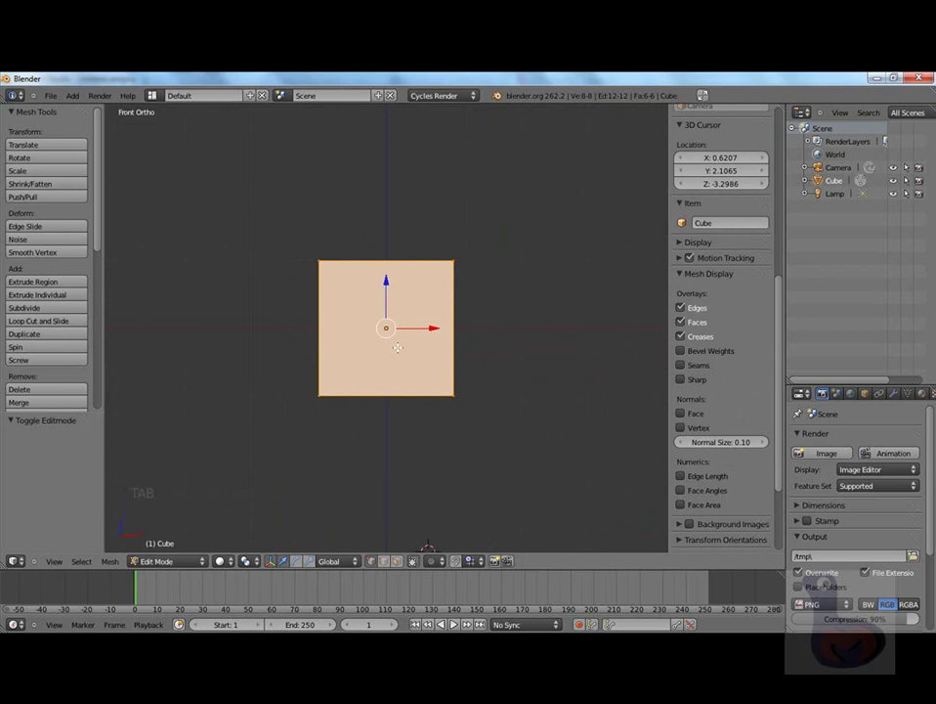
{"action": "scroll", "coordinate": [398, 348], "scroll_direction": "up", "scroll_amount": 2}
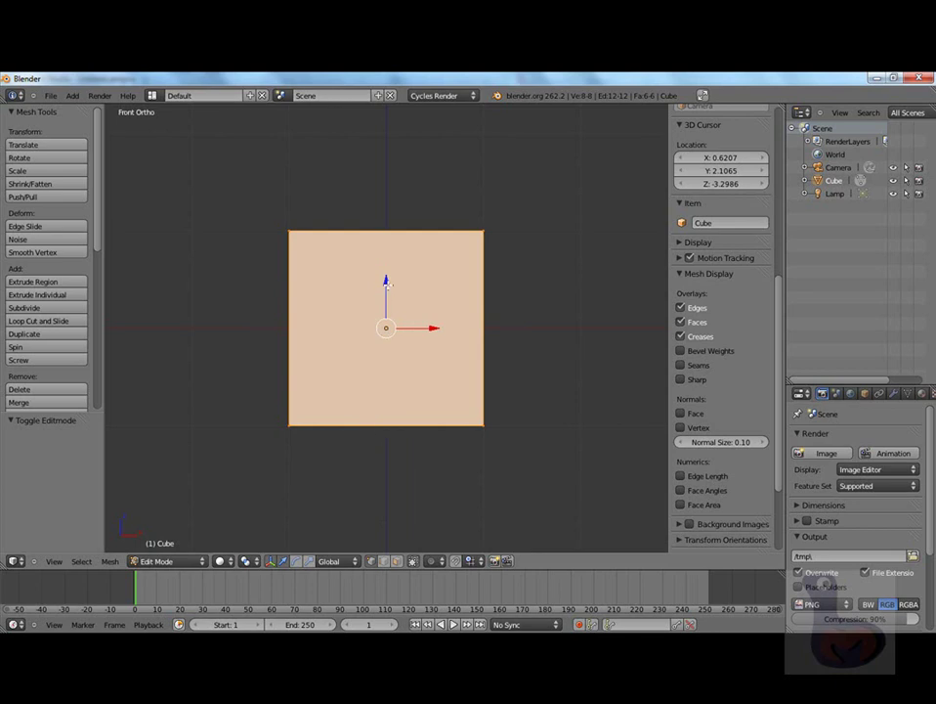
{"action": "left_click_drag", "start_coordinate": [386, 281], "coordinate": [387, 182], "text": "ctrl"}
{"action": "middle_click_drag", "start_coordinate": [379, 330], "coordinate": [285, 337]}
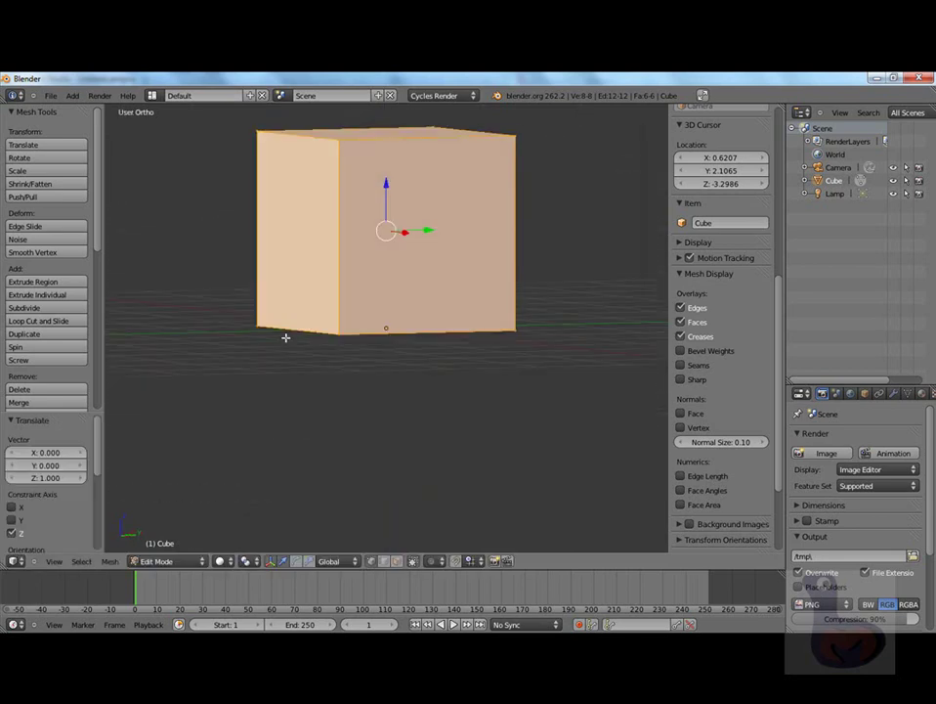
{"action": "key", "text": "KP_1"}
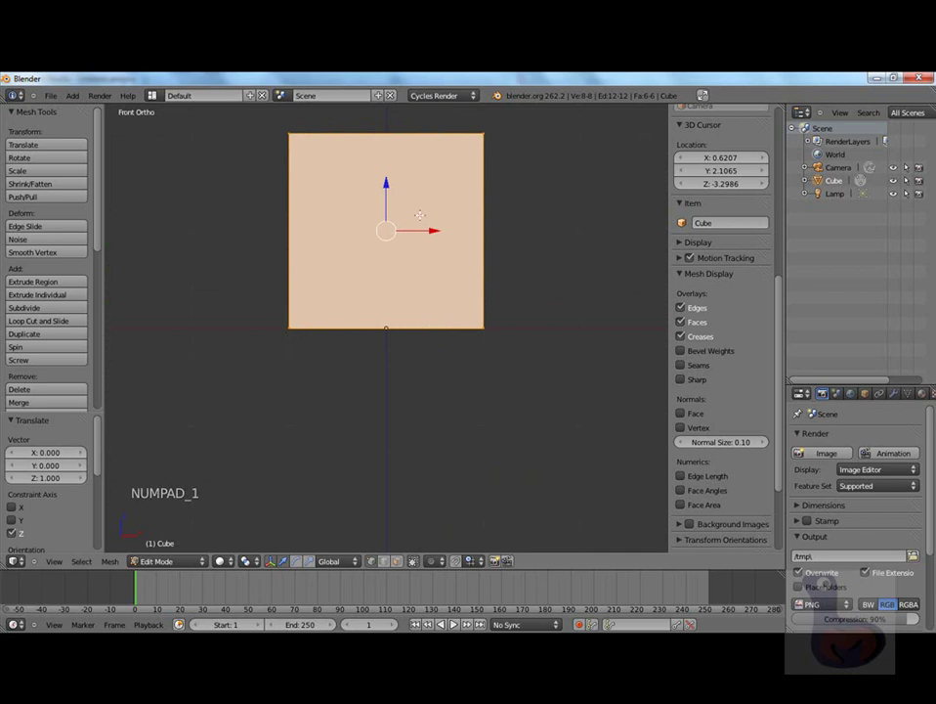
Widen the 3D view's properties sidebar and bring its Transform section into view.
{"action": "scroll", "coordinate": [410, 308], "scroll_direction": "down", "scroll_amount": 2}
{"action": "scroll", "coordinate": [376, 280], "scroll_direction": "down", "scroll_amount": 2}
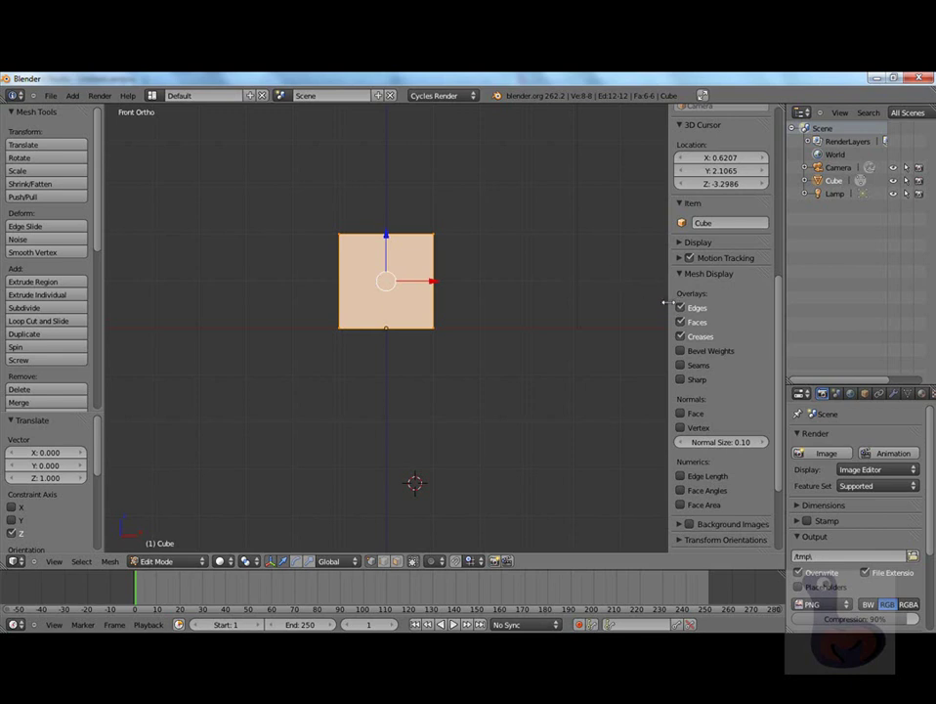
{"action": "left_click_drag", "start_coordinate": [665, 303], "coordinate": [588, 307]}
{"action": "scroll", "coordinate": [540, 253], "scroll_direction": "up", "scroll_amount": 3}
{"action": "scroll", "coordinate": [538, 254], "scroll_direction": "down", "scroll_amount": 2}
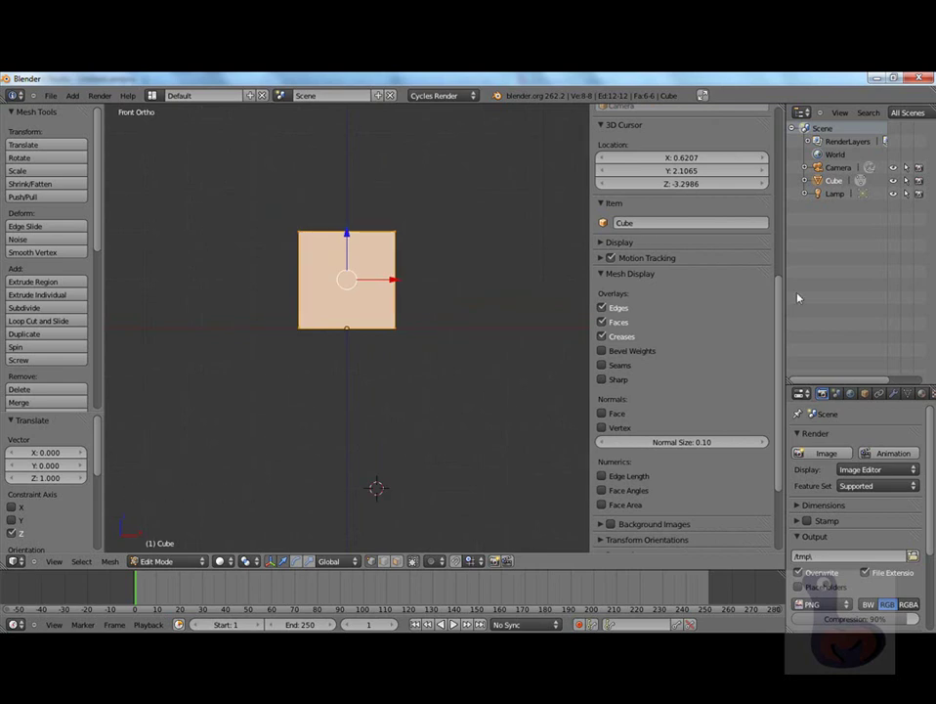
{"action": "left_click_drag", "start_coordinate": [779, 293], "coordinate": [781, 113]}
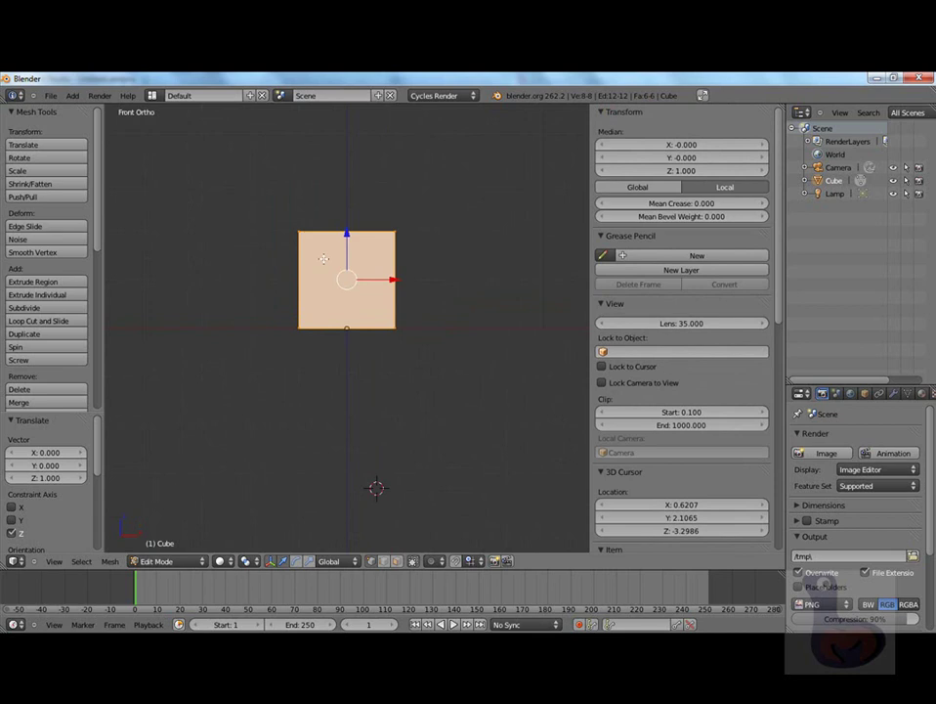
Leave Edit Mode and scale the cube object by 3 along Z from its base origin.
{"action": "key", "text": "Tab"}
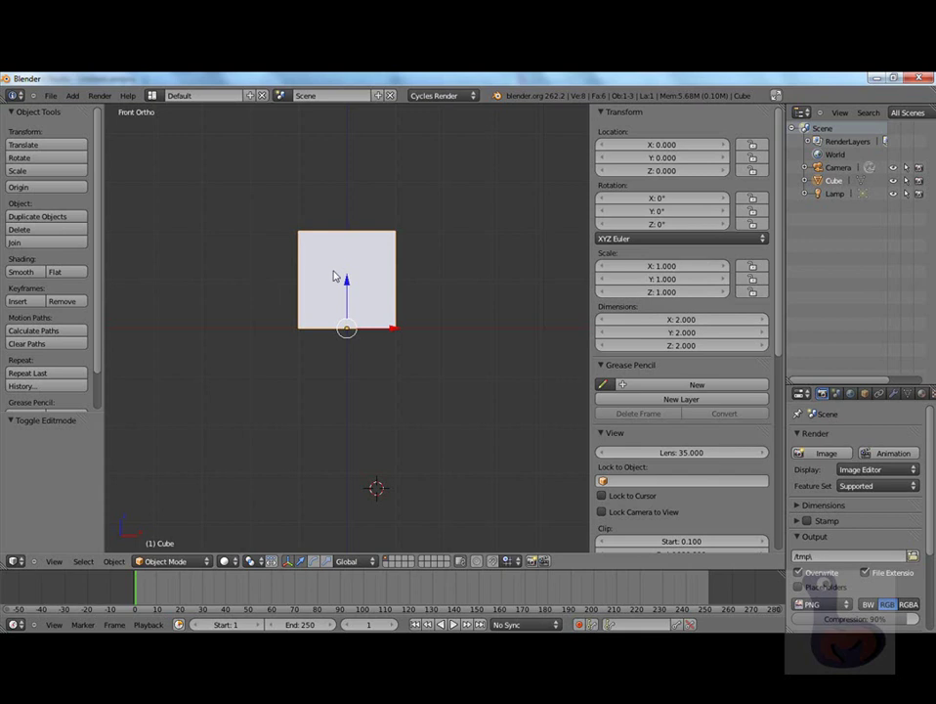
{"action": "scroll", "coordinate": [332, 251], "scroll_direction": "down", "scroll_amount": 3}
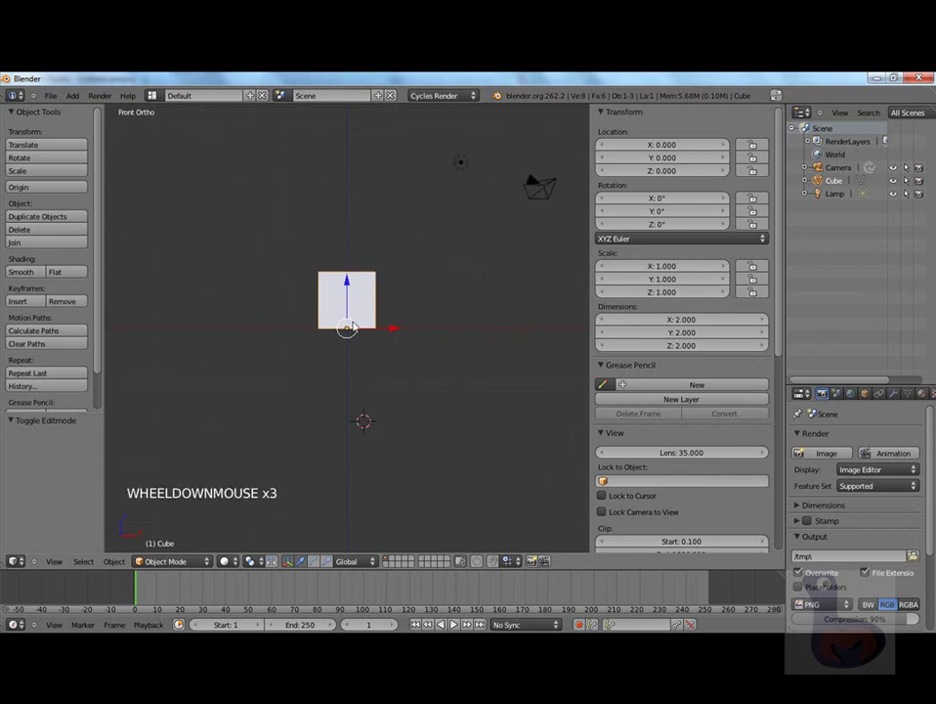
{"action": "scroll", "coordinate": [349, 281], "scroll_direction": "down", "scroll_amount": 2}
{"action": "scroll", "coordinate": [350, 281], "scroll_direction": "up", "scroll_amount": 2}
{"action": "scroll", "coordinate": [357, 289], "scroll_direction": "down", "scroll_amount": 1}
{"action": "middle_click_drag", "start_coordinate": [358, 289], "coordinate": [358, 372], "text": "shift"}
{"action": "scroll", "coordinate": [351, 389], "scroll_direction": "up", "scroll_amount": 3}
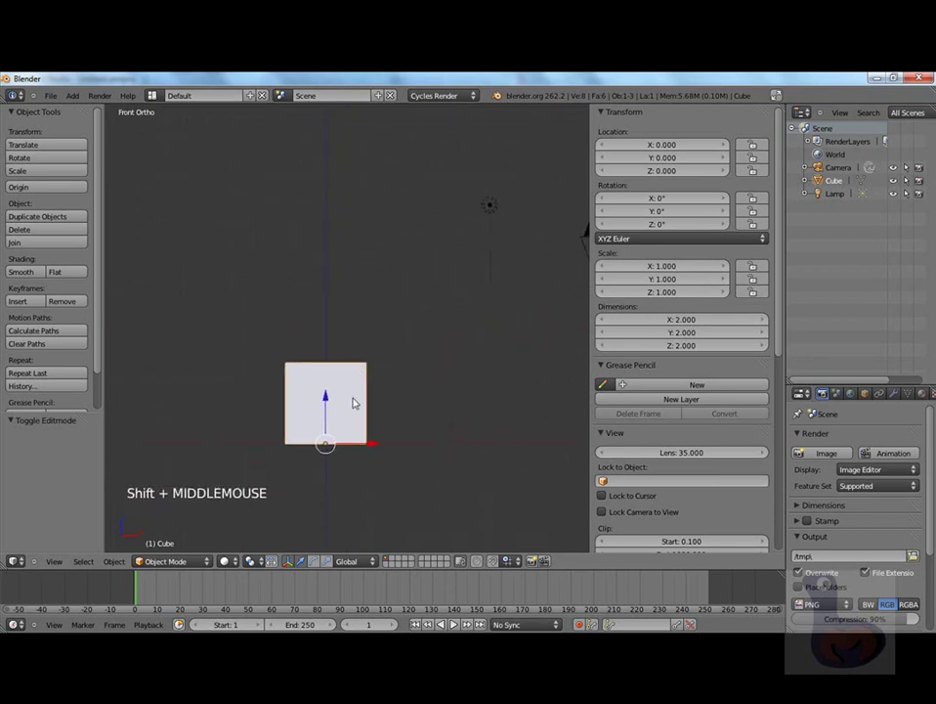
{"action": "key", "text": "s"}
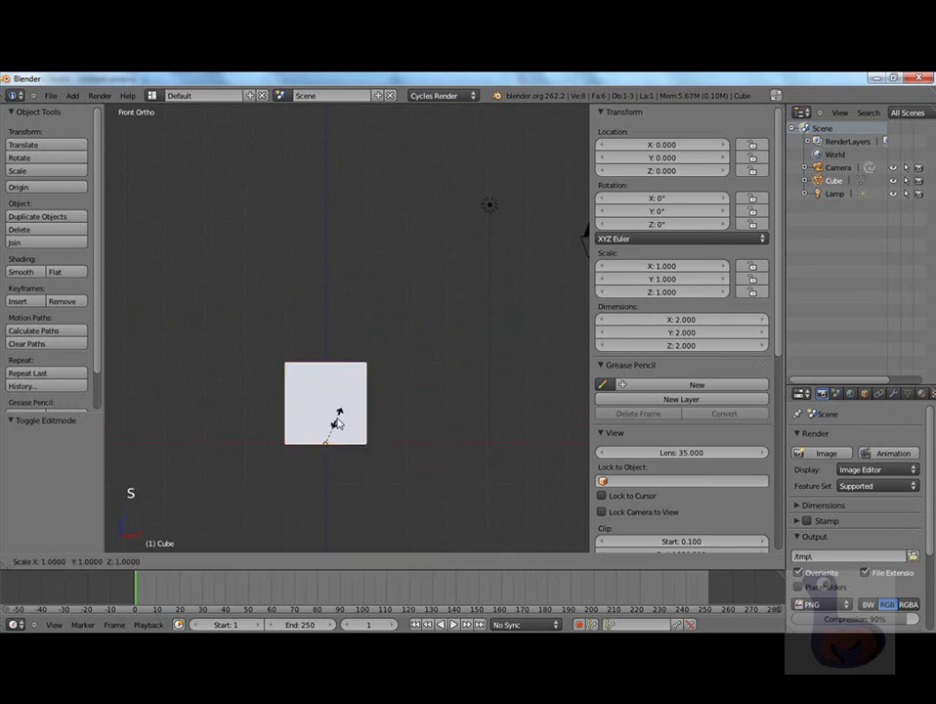
{"action": "key", "text": "z"}
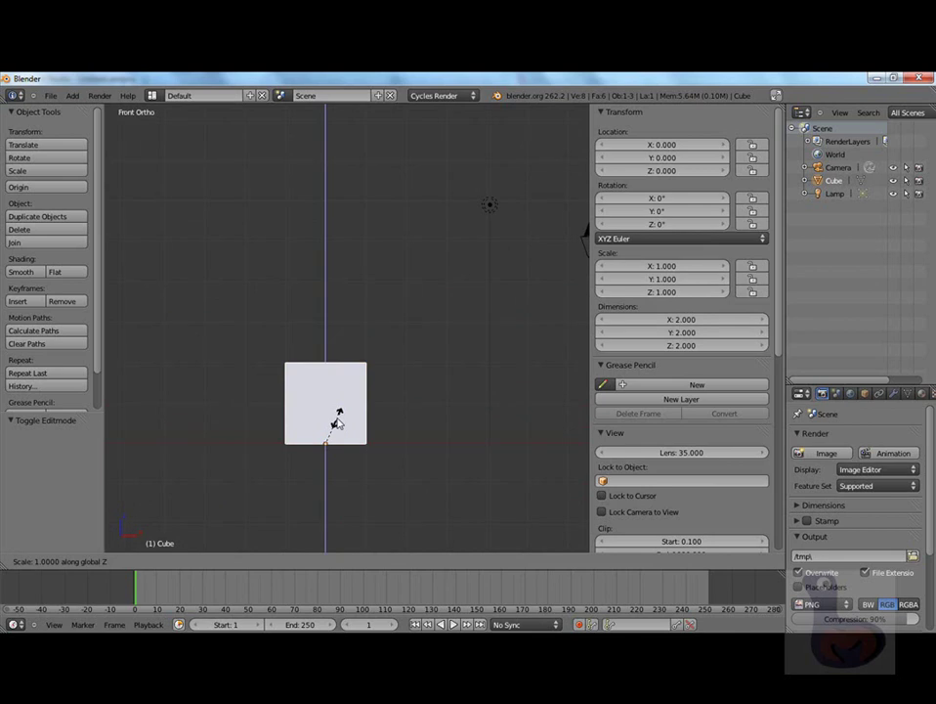
{"action": "key", "text": "3"}
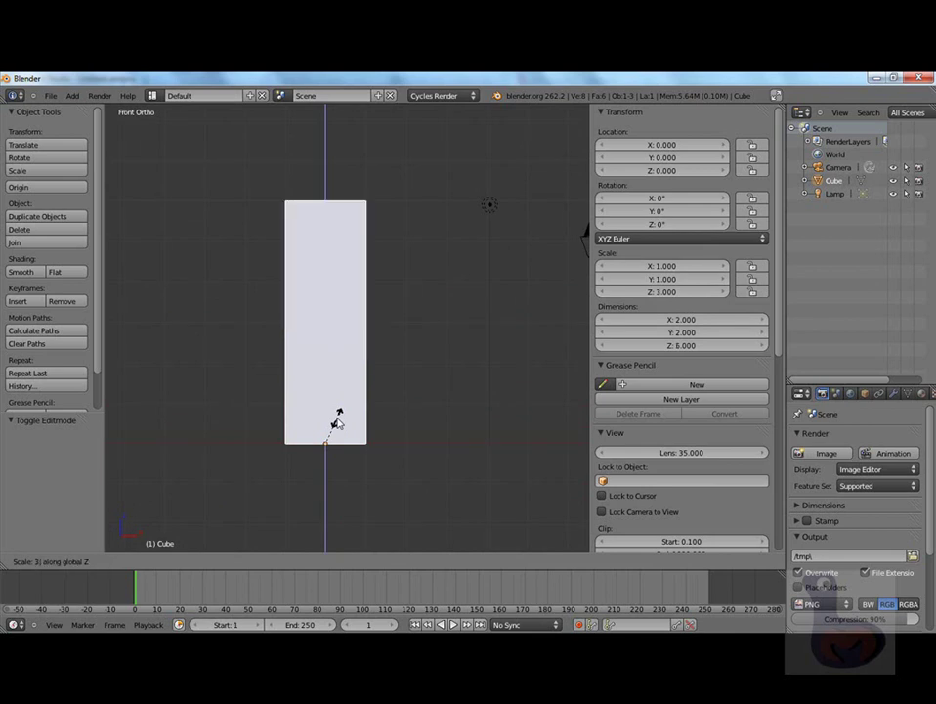
{"action": "key", "text": "Return"}
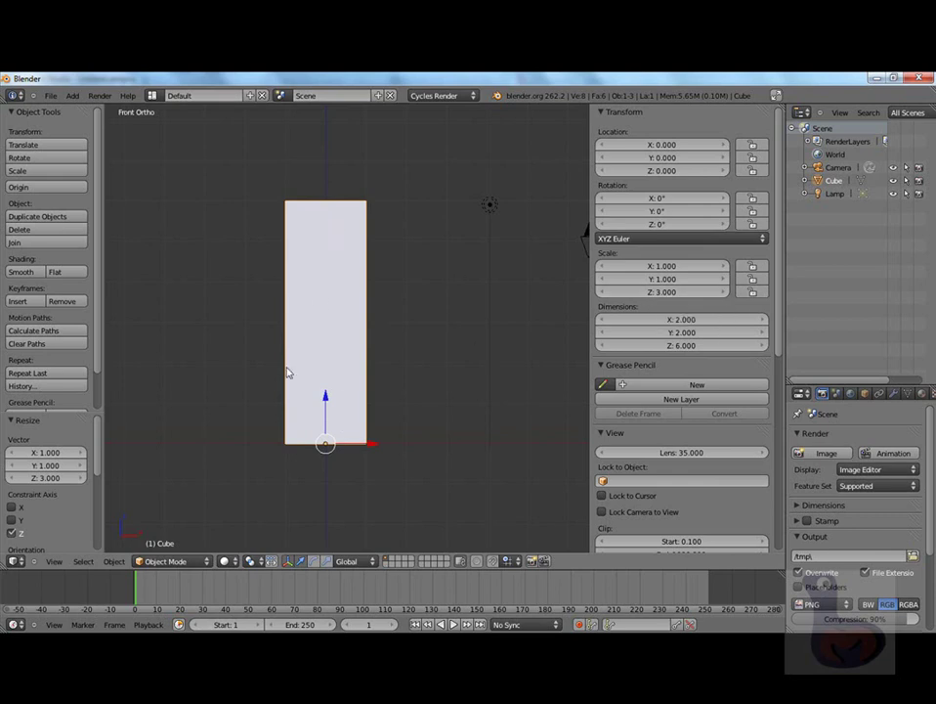
Undo the cube's object-level Z scaling, keeping its mesh raised above the origin.
{"action": "key", "text": "Tab"}
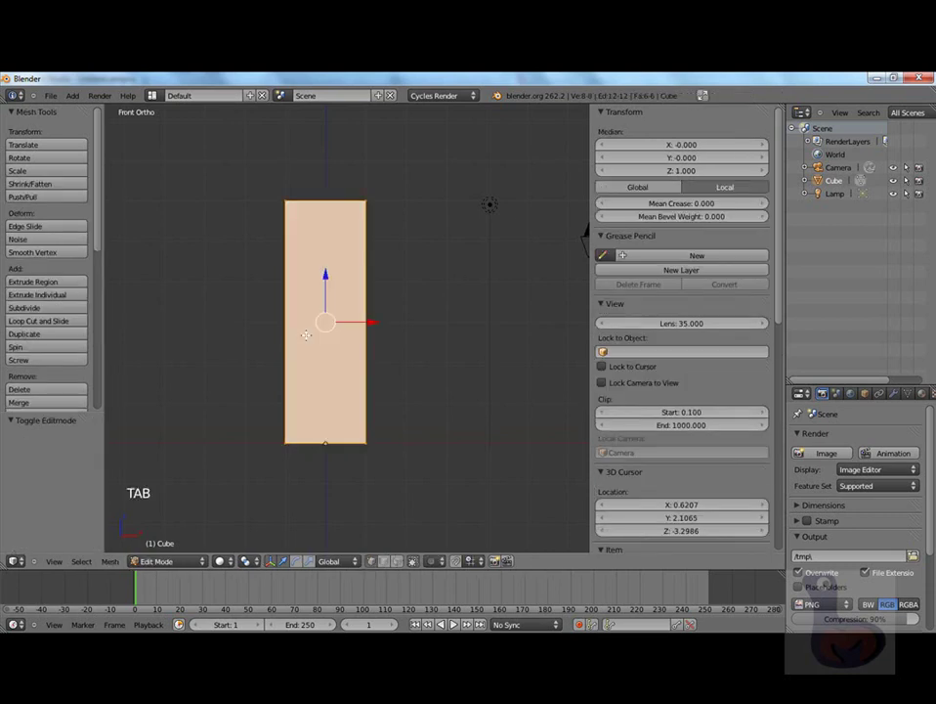
{"action": "scroll", "coordinate": [318, 298], "scroll_direction": "down", "scroll_amount": 3}
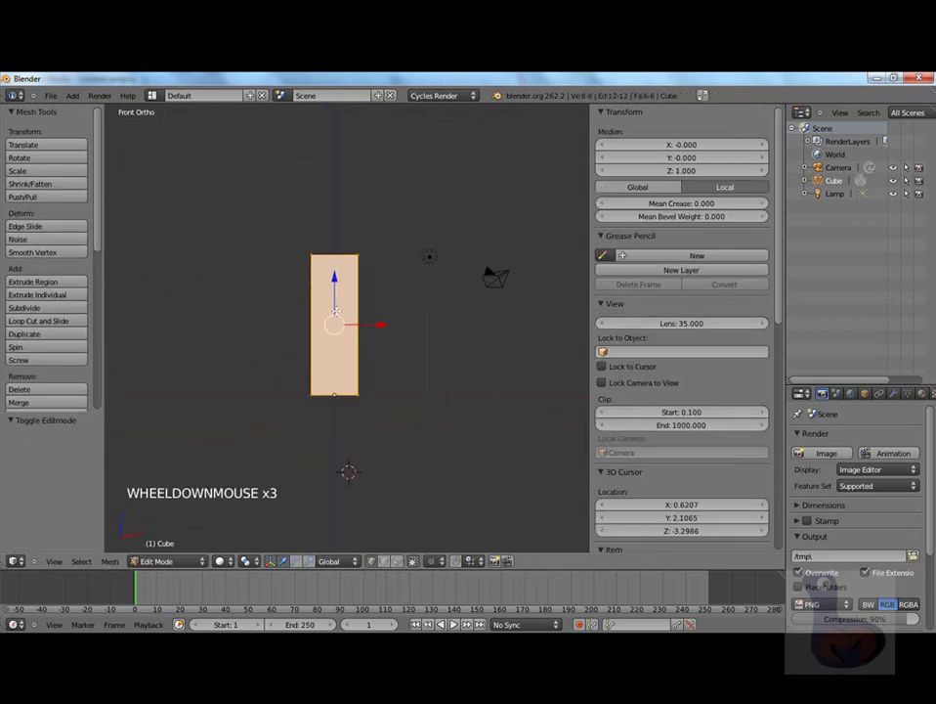
{"action": "key", "text": "ctrl+z"}
{"action": "key", "text": "ctrl+z"}
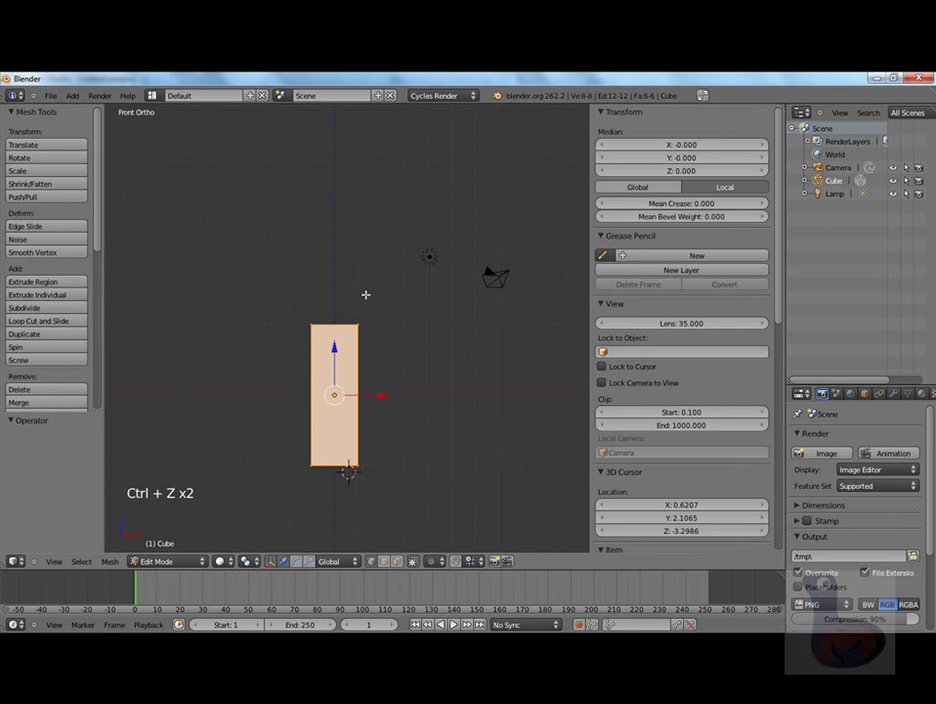
{"action": "key", "text": "Escape"}
{"action": "key", "text": "Tab"}
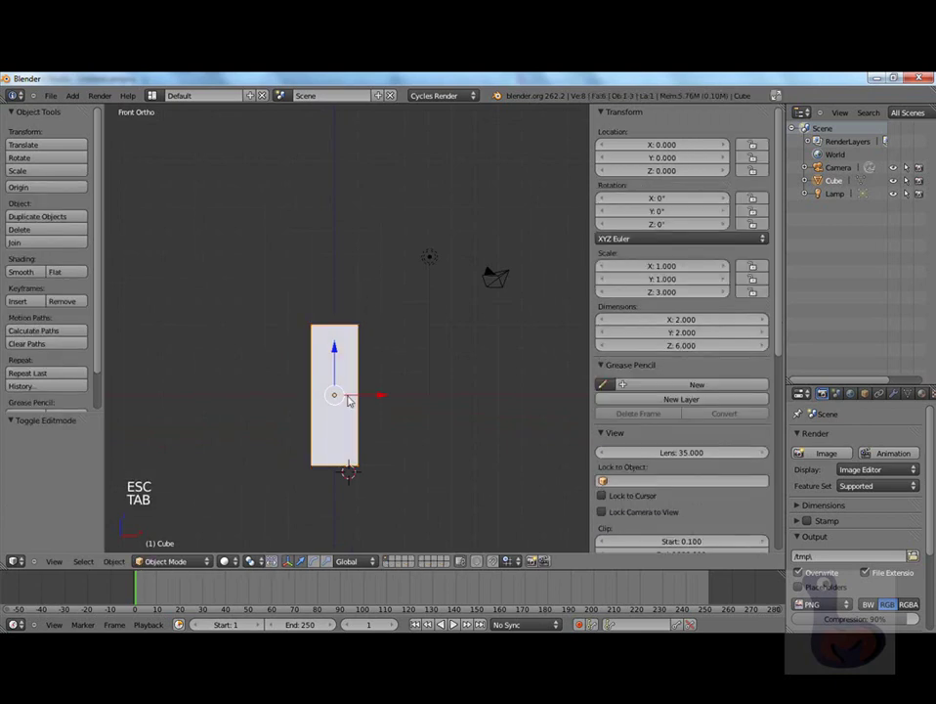
{"action": "key", "text": "ctrl+z"}
{"action": "key", "text": "ctrl+z"}
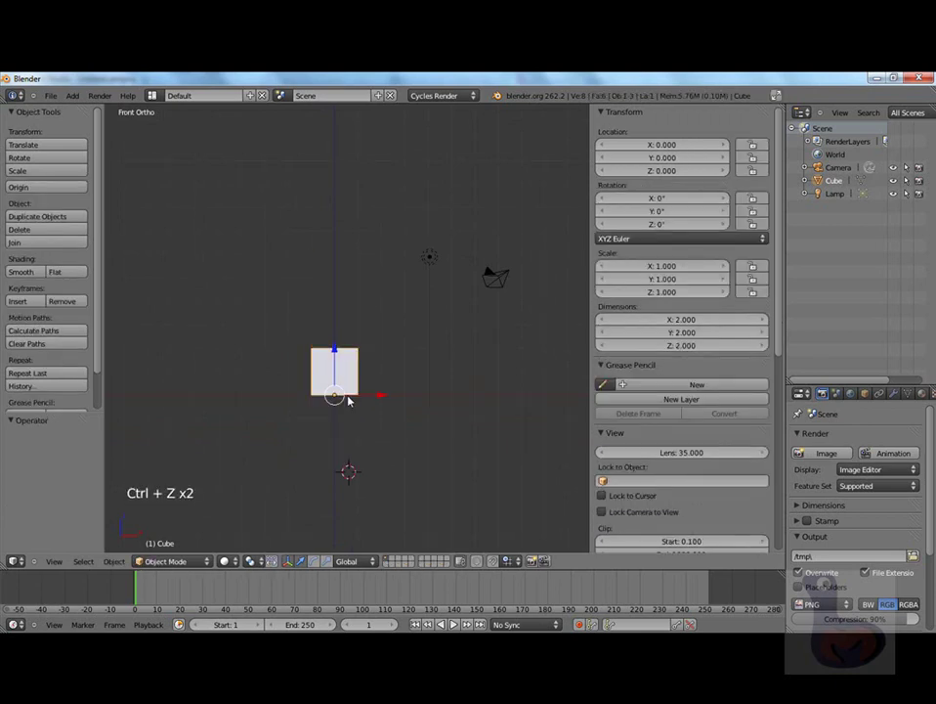
In Edit Mode with wireframe shading, box-select the cube's upper vertices and move them up exactly 4 units along Z.
{"action": "key", "text": "Tab"}
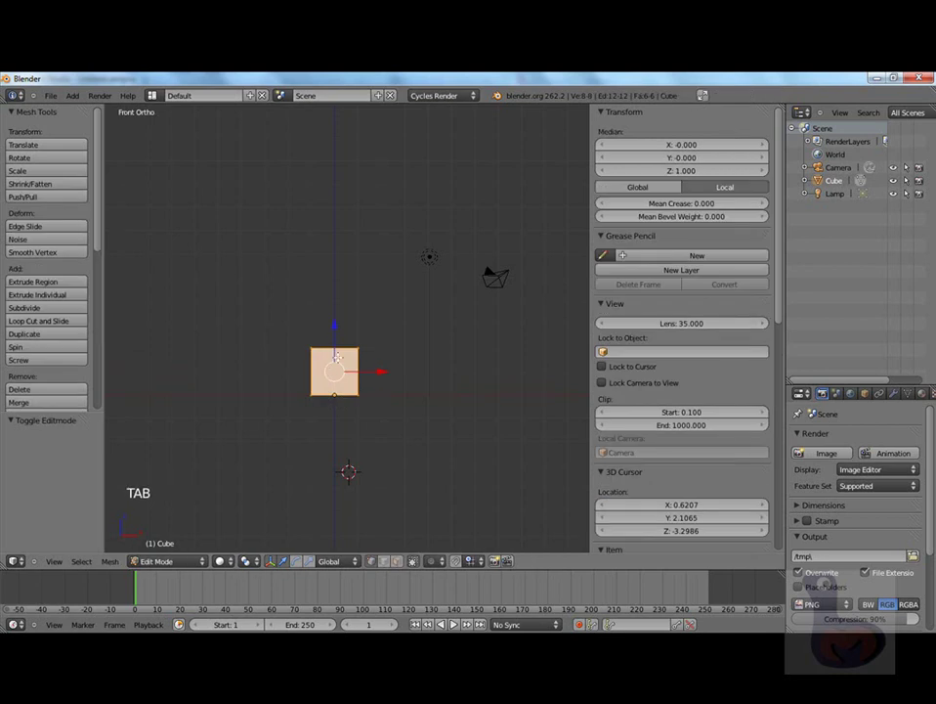
{"action": "scroll", "coordinate": [337, 357], "scroll_direction": "up", "scroll_amount": 4}
{"action": "scroll", "coordinate": [337, 357], "scroll_direction": "up", "scroll_amount": 2}
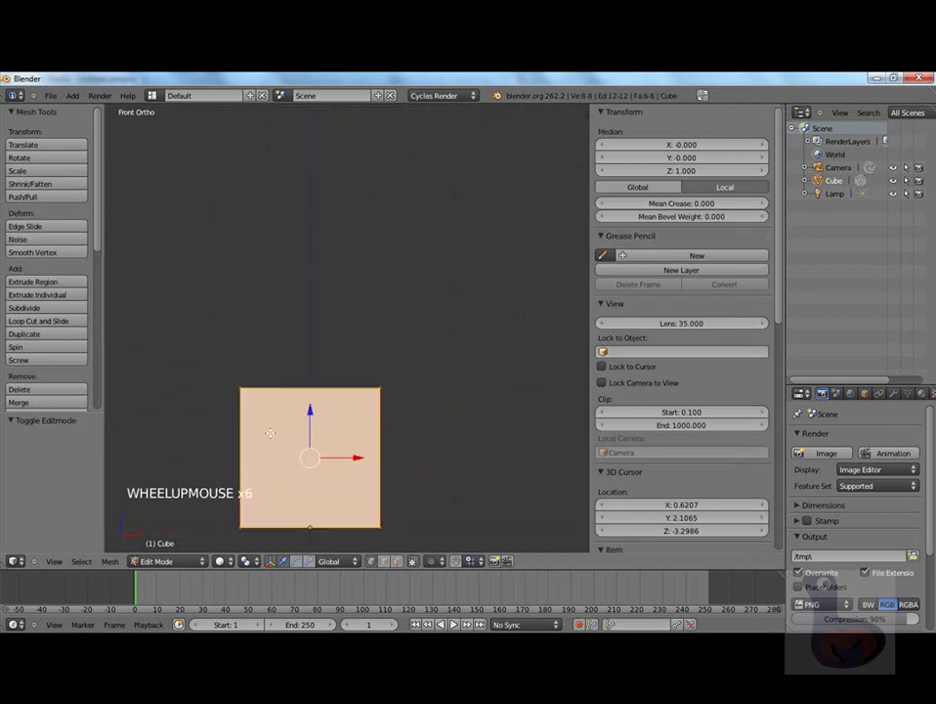
{"action": "key", "text": "a"}
{"action": "key", "text": "a"}
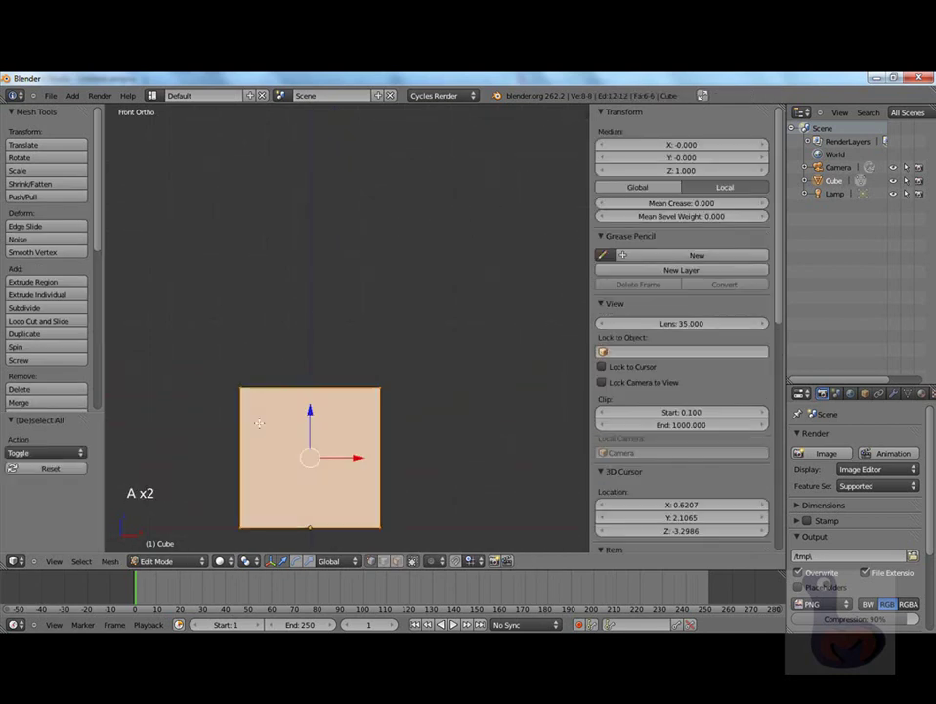
{"action": "key", "text": "less"}
{"action": "key", "text": "z"}
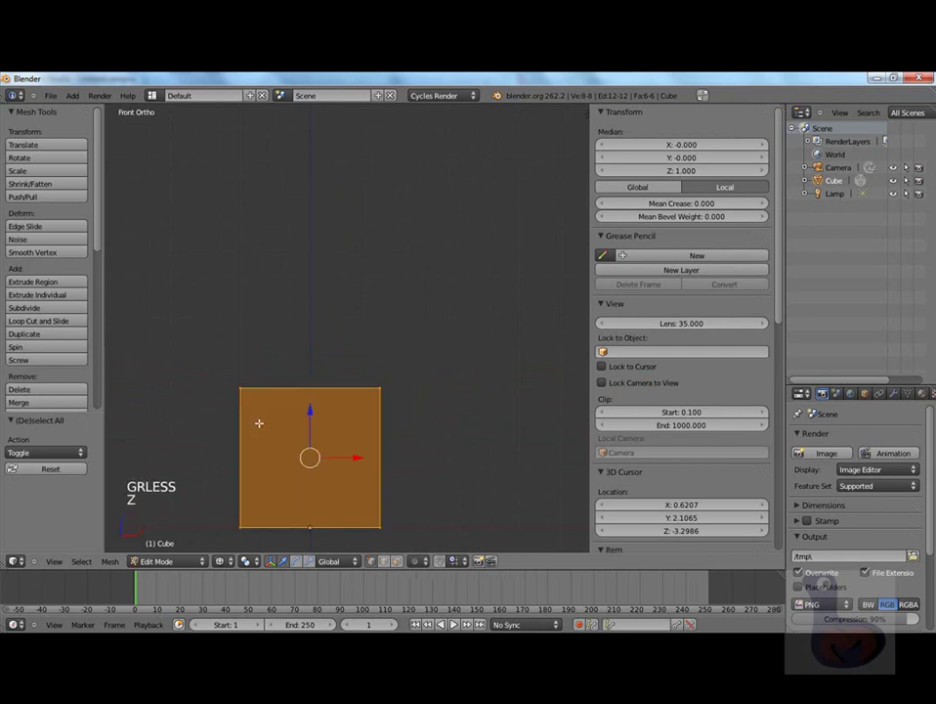
{"action": "key", "text": "a"}
{"action": "key", "text": "b"}
{"action": "left_click_drag", "start_coordinate": [211, 363], "coordinate": [452, 439]}
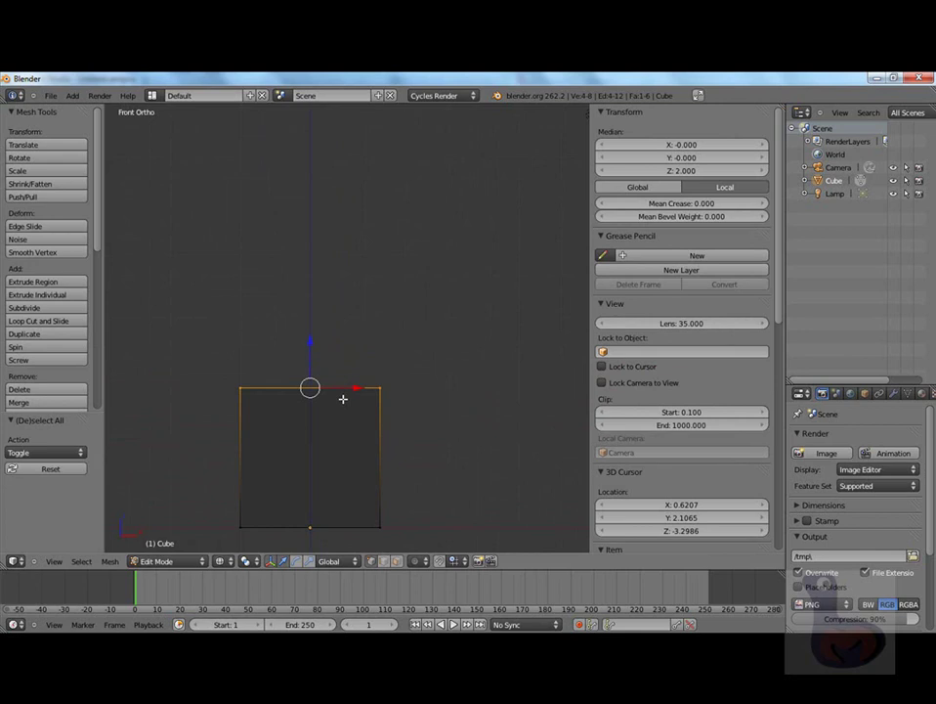
{"action": "key", "text": "g"}
{"action": "key", "text": "z"}
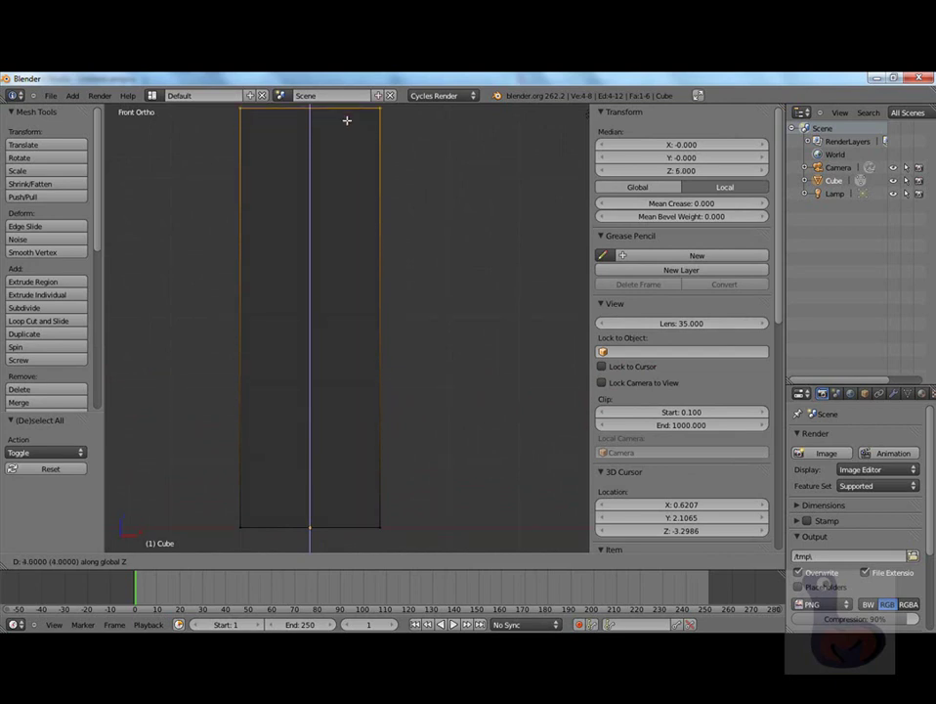
{"action": "left_click", "coordinate": [347, 121], "text": "ctrl"}
{"action": "scroll", "coordinate": [358, 178], "scroll_direction": "up", "scroll_amount": 3}
{"action": "scroll", "coordinate": [358, 178], "scroll_direction": "down", "scroll_amount": 7}
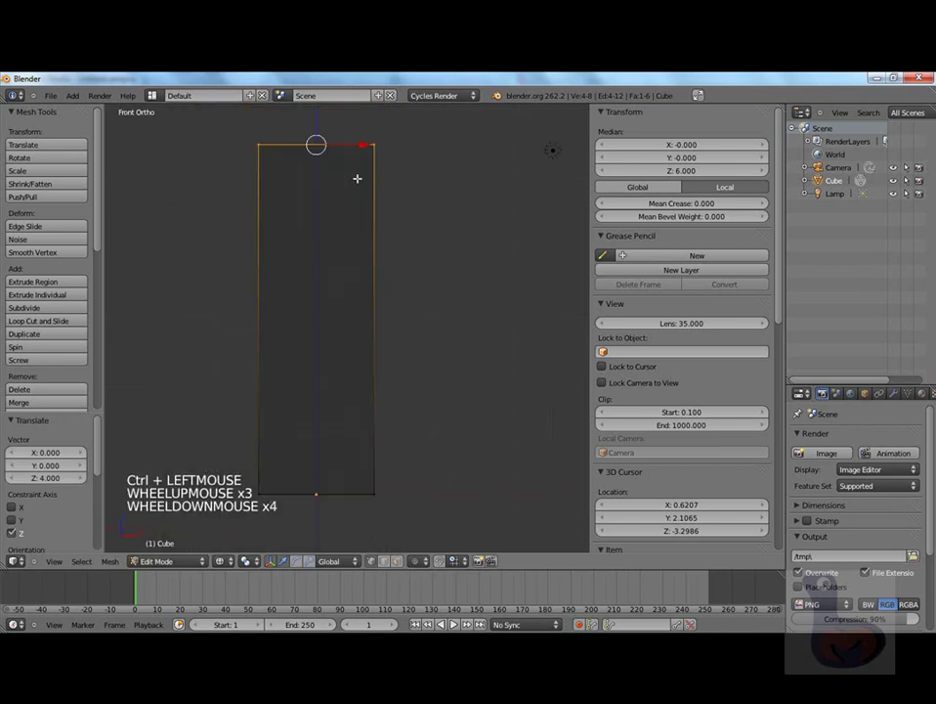
{"action": "scroll", "coordinate": [371, 282], "scroll_direction": "up", "scroll_amount": 2}
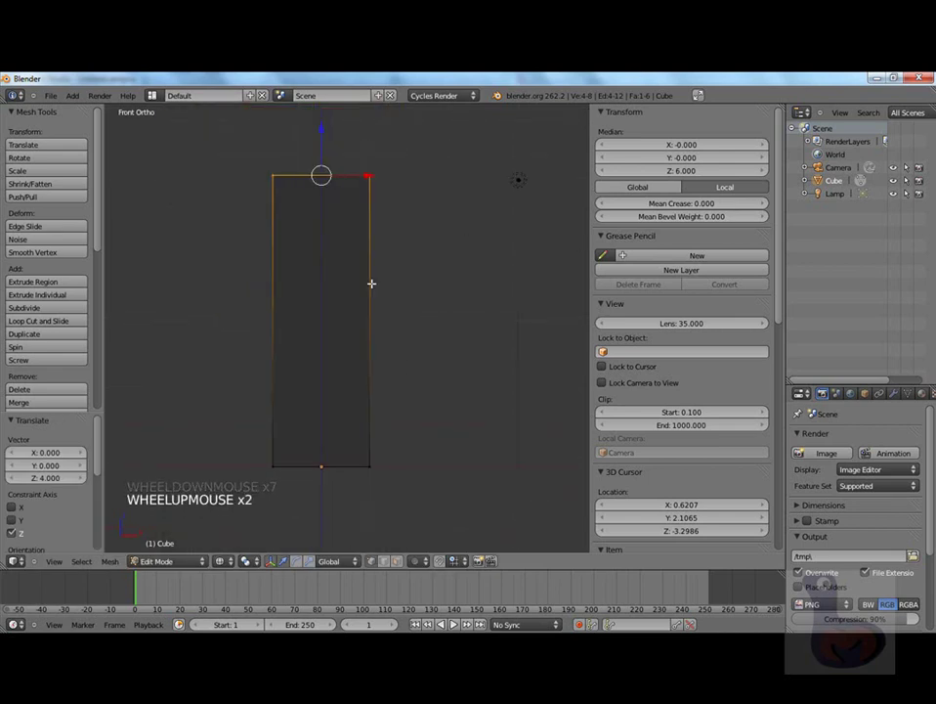
Return to Object Mode and display the stretched cube in solid shading from an angled view.
{"action": "key", "text": "Tab"}
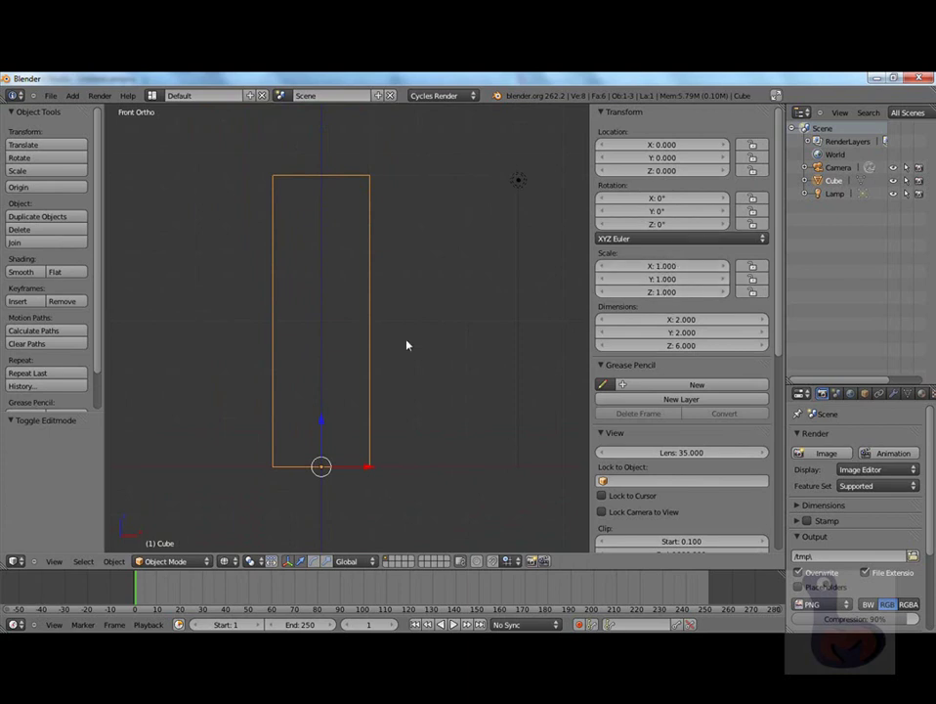
{"action": "key", "text": "Tab"}
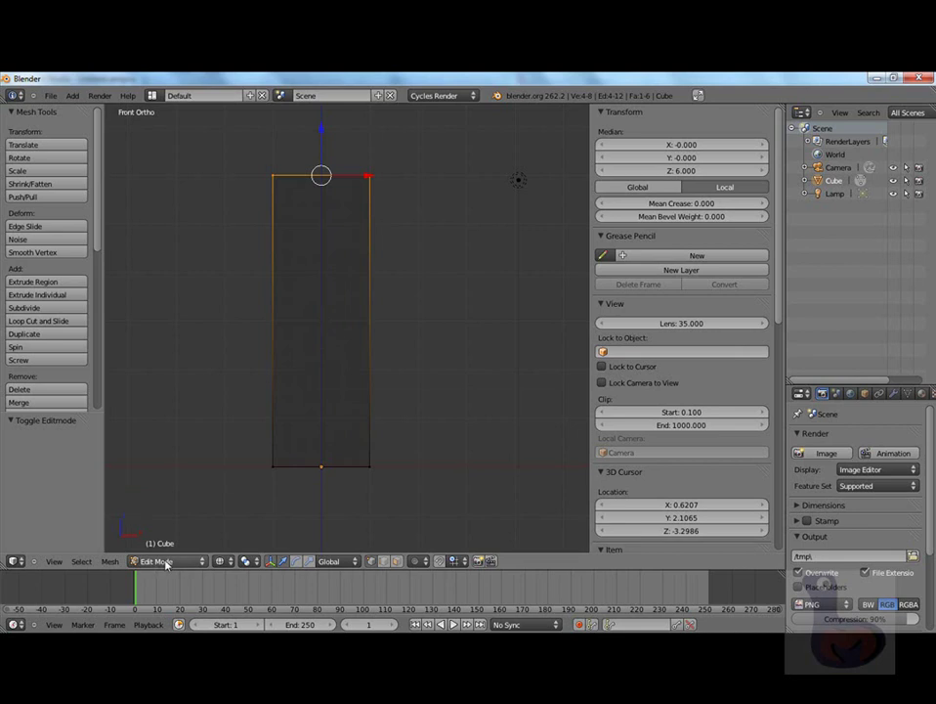
{"action": "key", "text": "Tab"}
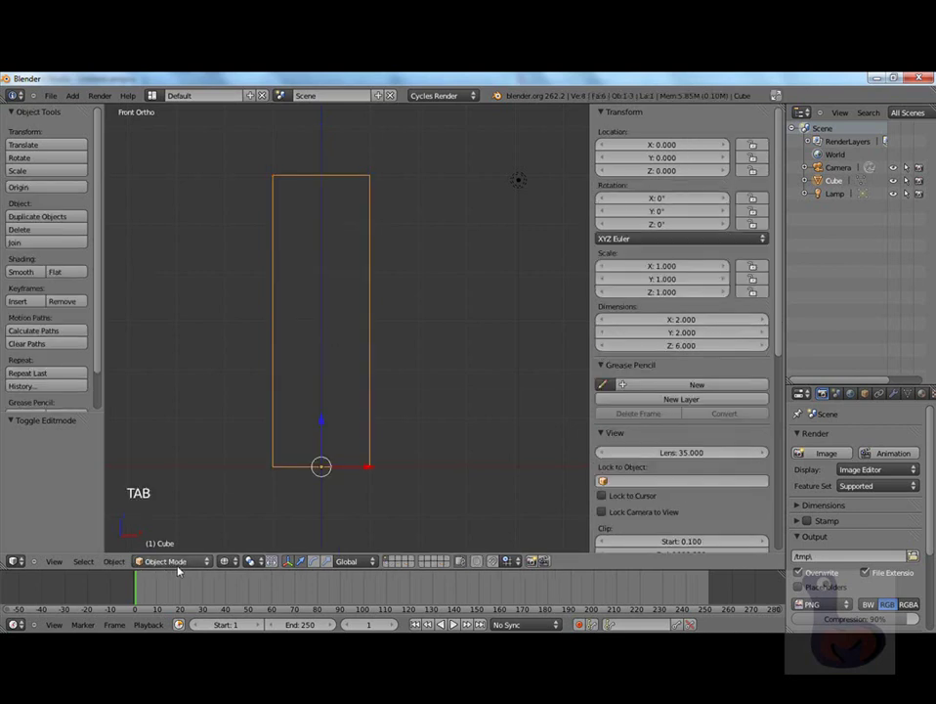
{"action": "key", "text": "z"}
{"action": "mouse_move", "coordinate": [326, 305]}
{"action": "middle_mouse_down"}
{"action": "mouse_move", "coordinate": [270, 314]}
{"action": "mouse_move", "coordinate": [225, 307]}
{"action": "mouse_move", "coordinate": [318, 282]}
{"action": "mouse_move", "coordinate": [222, 292]}
{"action": "middle_mouse_up"}
{"action": "scroll", "coordinate": [334, 341], "scroll_direction": "down", "scroll_amount": 3}
{"action": "middle_click_drag", "start_coordinate": [334, 340], "coordinate": [274, 357]}
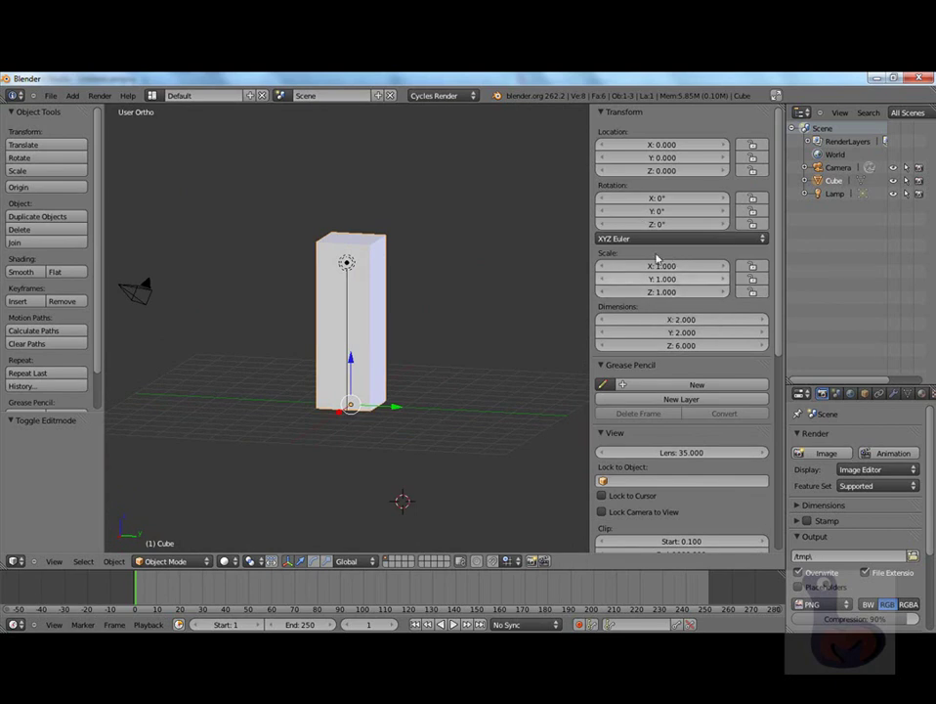
Examine the stretched cube from several angles and compare its object Scale and Dimensions values.
{"action": "scroll", "coordinate": [383, 331], "scroll_direction": "down", "scroll_amount": 2}
{"action": "scroll", "coordinate": [383, 332], "scroll_direction": "up", "scroll_amount": 2}
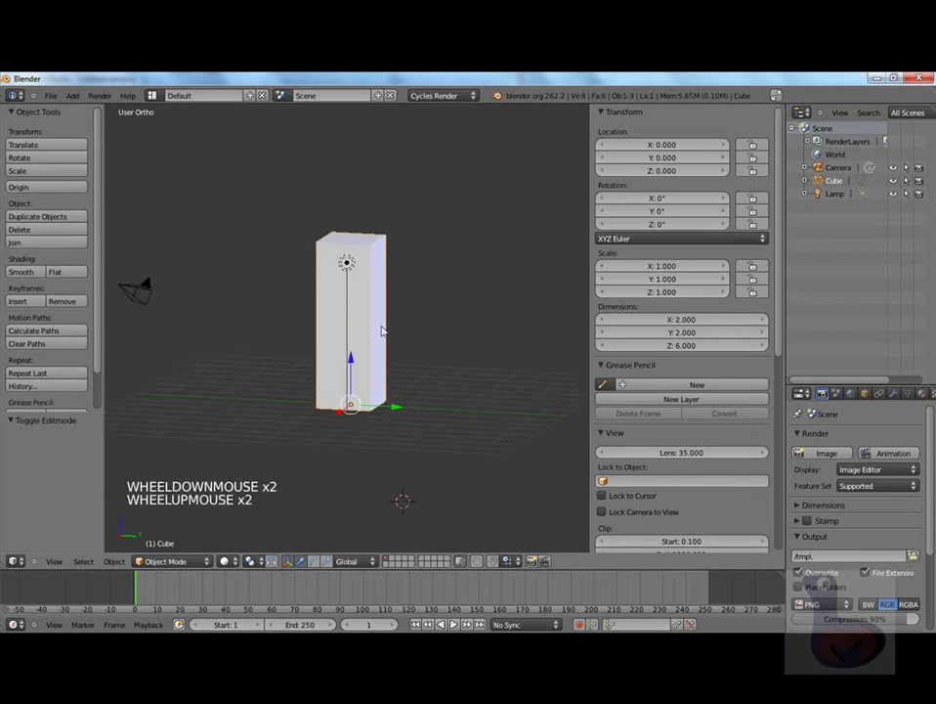
{"action": "scroll", "coordinate": [382, 331], "scroll_direction": "up", "scroll_amount": 3}
{"action": "scroll", "coordinate": [382, 331], "scroll_direction": "down", "scroll_amount": 2}
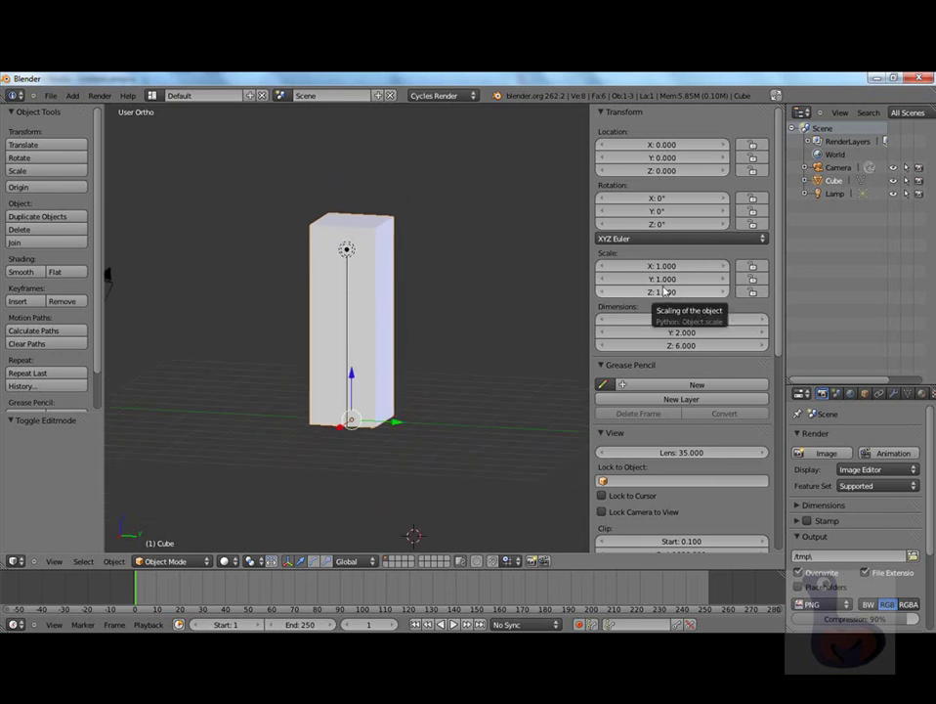
{"action": "scroll", "coordinate": [391, 360], "scroll_direction": "down", "scroll_amount": 1}
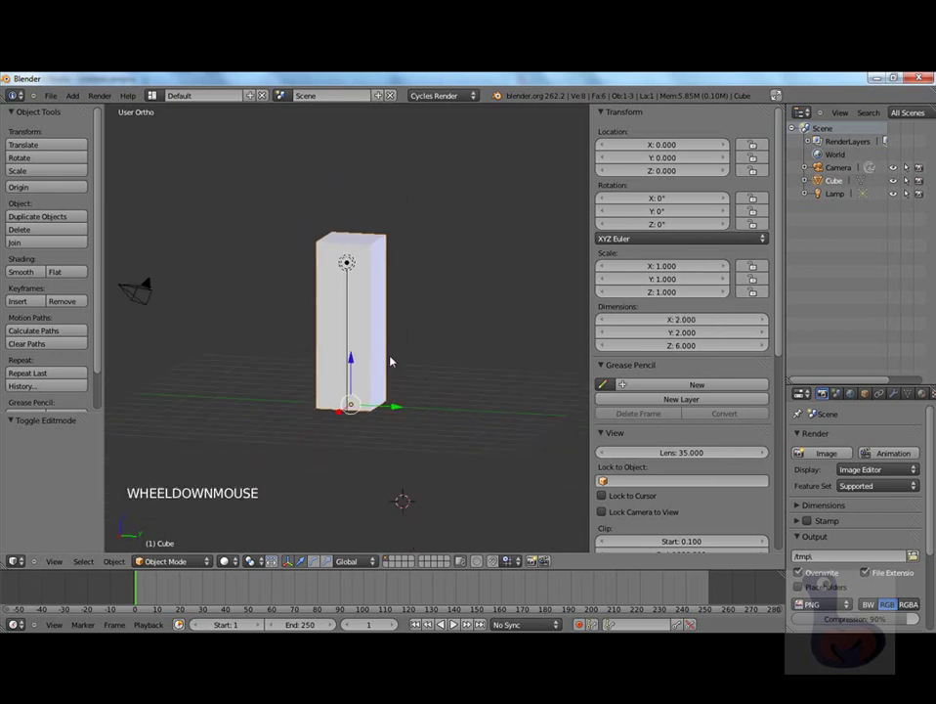
{"action": "mouse_move", "coordinate": [389, 362]}
{"action": "middle_mouse_down"}
{"action": "mouse_move", "coordinate": [334, 362]}
{"action": "mouse_move", "coordinate": [450, 354]}
{"action": "mouse_move", "coordinate": [404, 370]}
{"action": "mouse_move", "coordinate": [332, 369]}
{"action": "mouse_move", "coordinate": [330, 381]}
{"action": "mouse_move", "coordinate": [304, 355]}
{"action": "mouse_move", "coordinate": [349, 345]}
{"action": "mouse_move", "coordinate": [378, 351]}
{"action": "mouse_move", "coordinate": [338, 377]}
{"action": "mouse_move", "coordinate": [283, 378]}
{"action": "mouse_move", "coordinate": [354, 358]}
{"action": "mouse_move", "coordinate": [307, 288]}
{"action": "mouse_move", "coordinate": [343, 354]}
{"action": "mouse_move", "coordinate": [377, 369]}
{"action": "middle_mouse_up"}
{"action": "scroll", "coordinate": [393, 355], "scroll_direction": "up", "scroll_amount": 3}
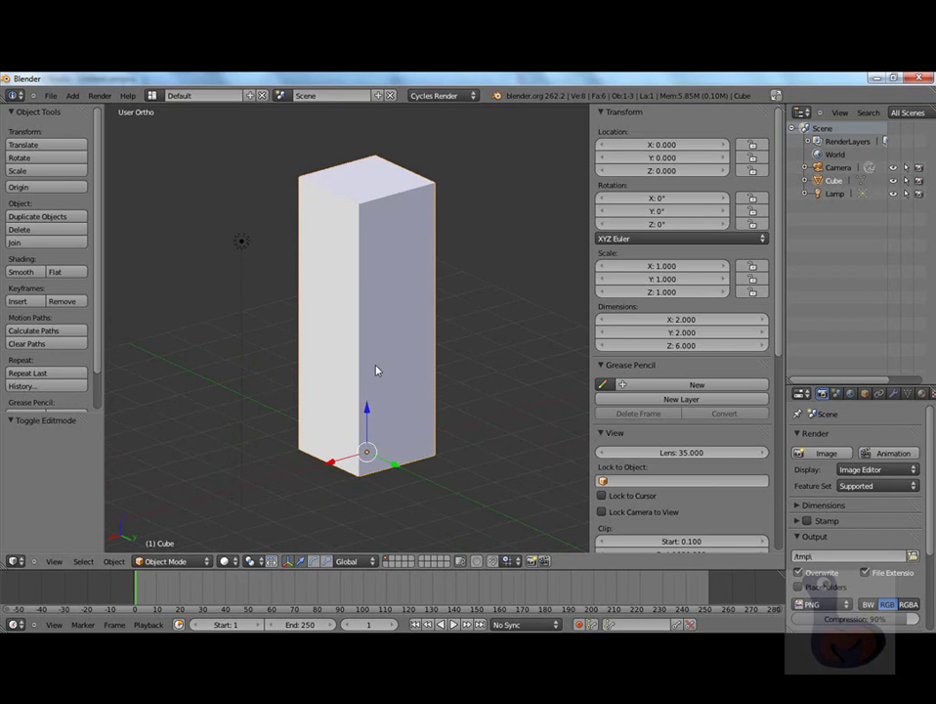
{"action": "scroll", "coordinate": [376, 370], "scroll_direction": "up", "scroll_amount": 3}
{"action": "scroll", "coordinate": [376, 369], "scroll_direction": "down", "scroll_amount": 4}
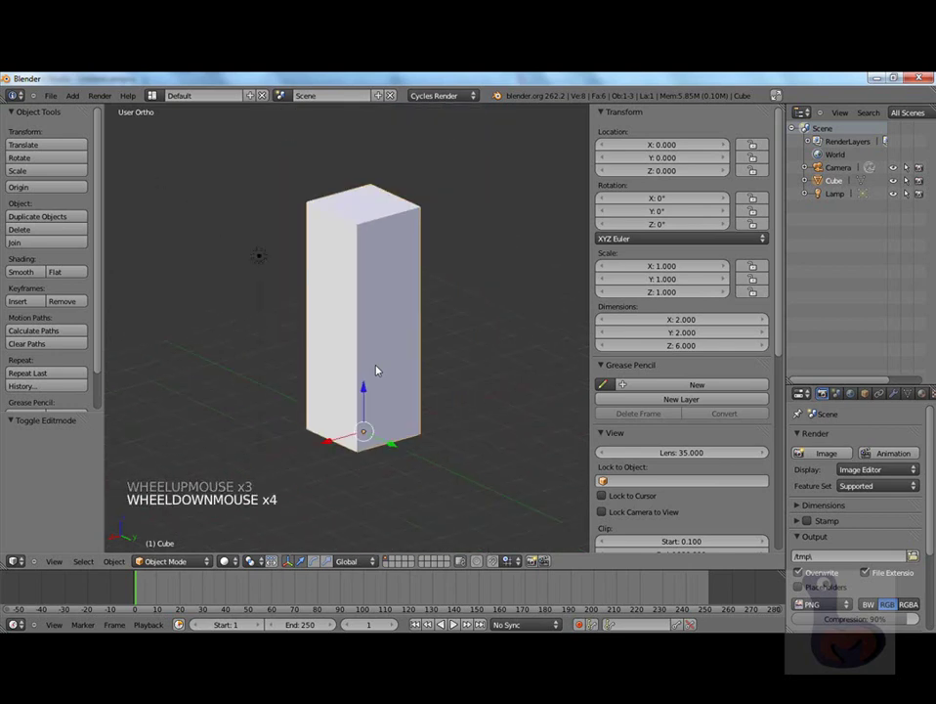
{"action": "mouse_move", "coordinate": [376, 369]}
{"action": "middle_mouse_down"}
{"action": "mouse_move", "coordinate": [398, 373]}
{"action": "mouse_move", "coordinate": [378, 372]}
{"action": "middle_mouse_up"}
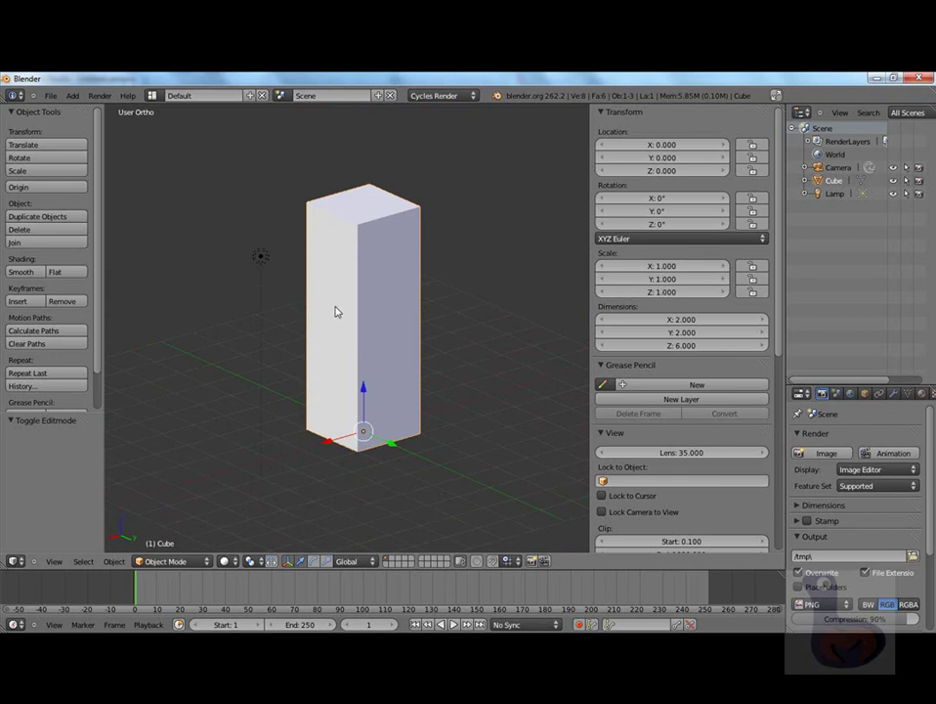
{"action": "scroll", "coordinate": [389, 321], "scroll_direction": "up", "scroll_amount": 2}
{"action": "scroll", "coordinate": [389, 321], "scroll_direction": "down", "scroll_amount": 2}
In Edit Mode, switch to face selection and select the stretched cube's top face.
{"action": "key", "text": "Tab"}
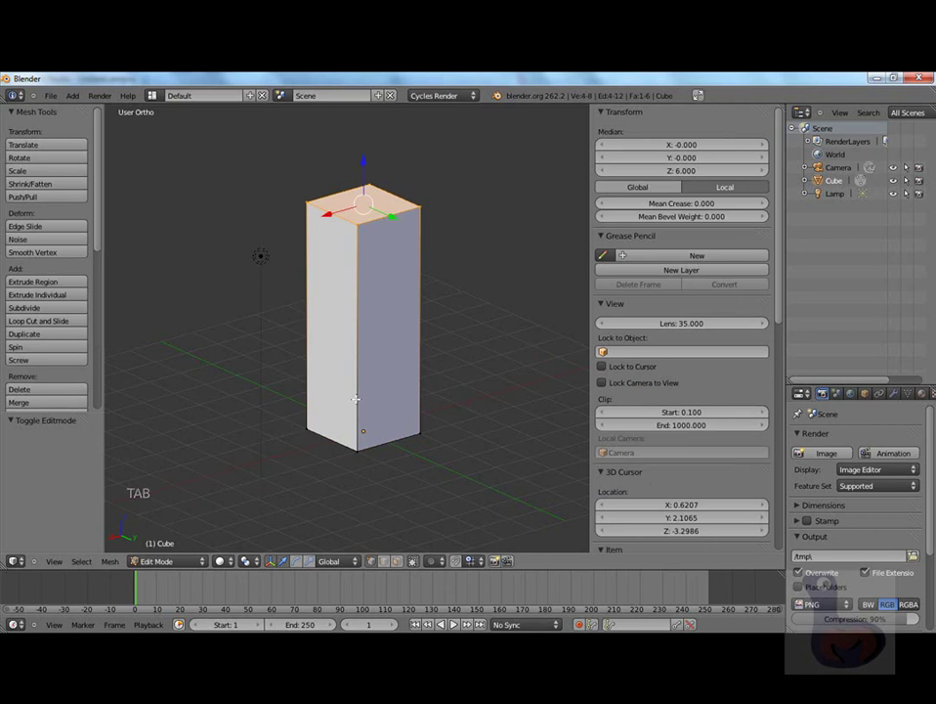
{"action": "middle_click_drag", "start_coordinate": [356, 399], "coordinate": [351, 336]}
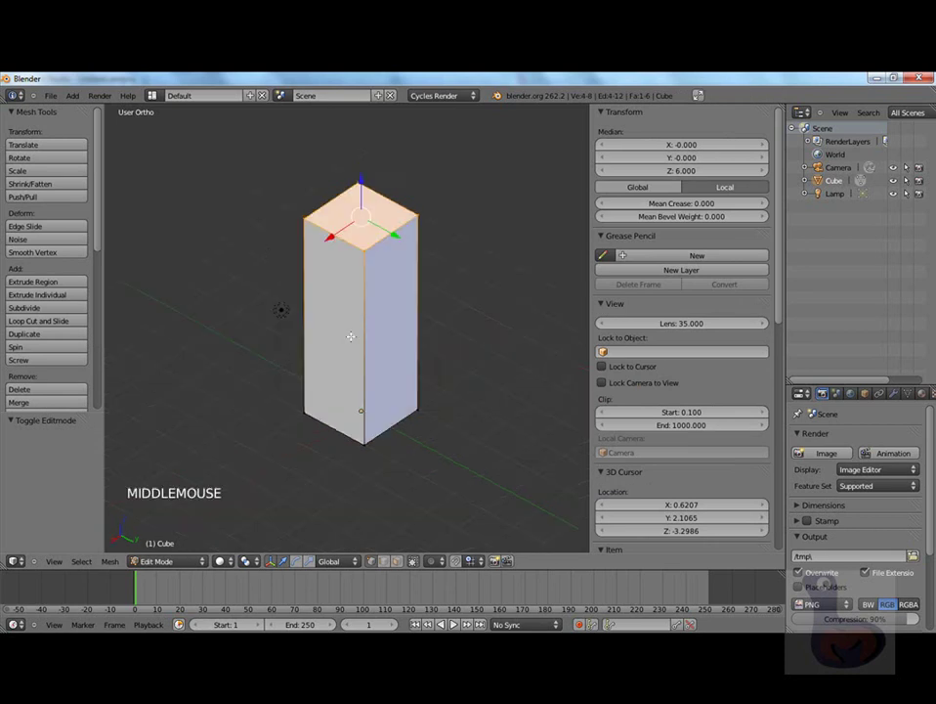
{"action": "left_click", "coordinate": [396, 561]}
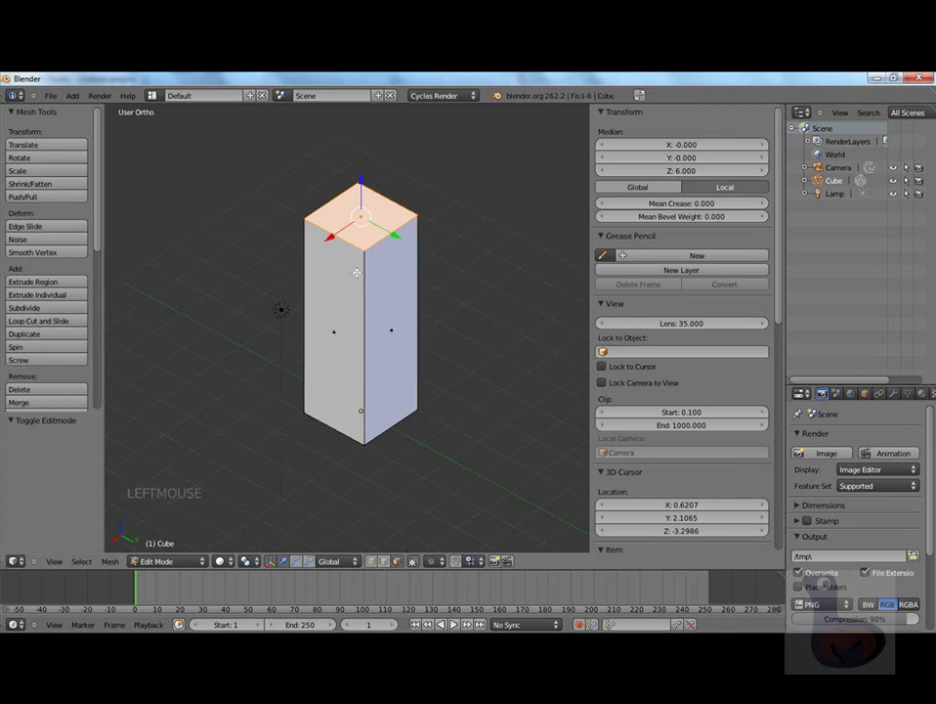
{"action": "right_click", "coordinate": [362, 215]}
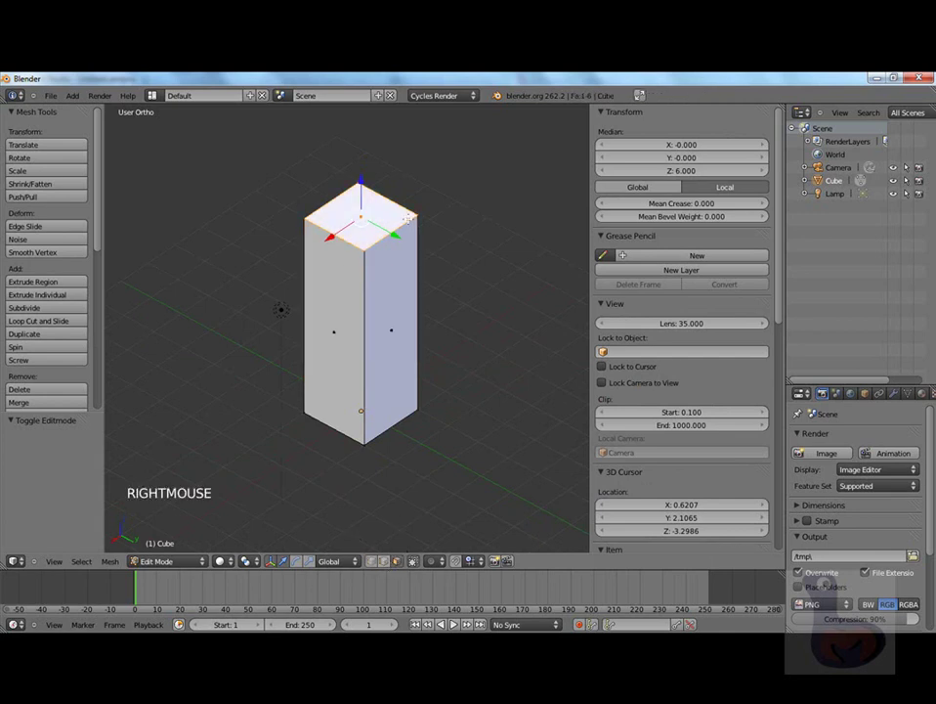
Try deleting the selected top face with the Vertices option, and undo the deletion.
{"action": "key", "text": "Delete"}
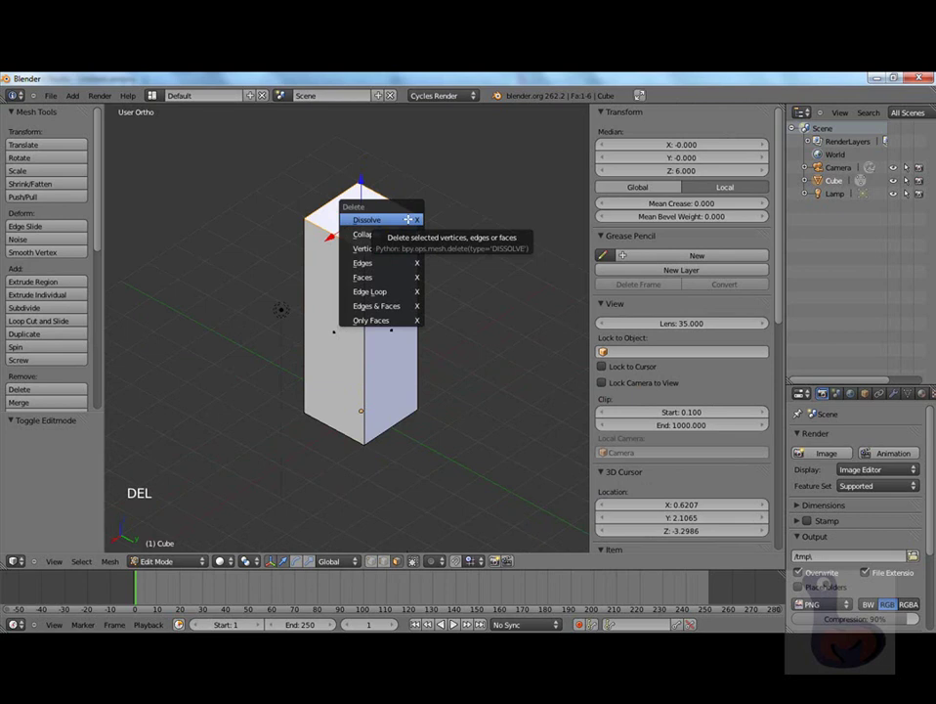
{"action": "key", "text": "Down"}
{"action": "key", "text": "Down"}
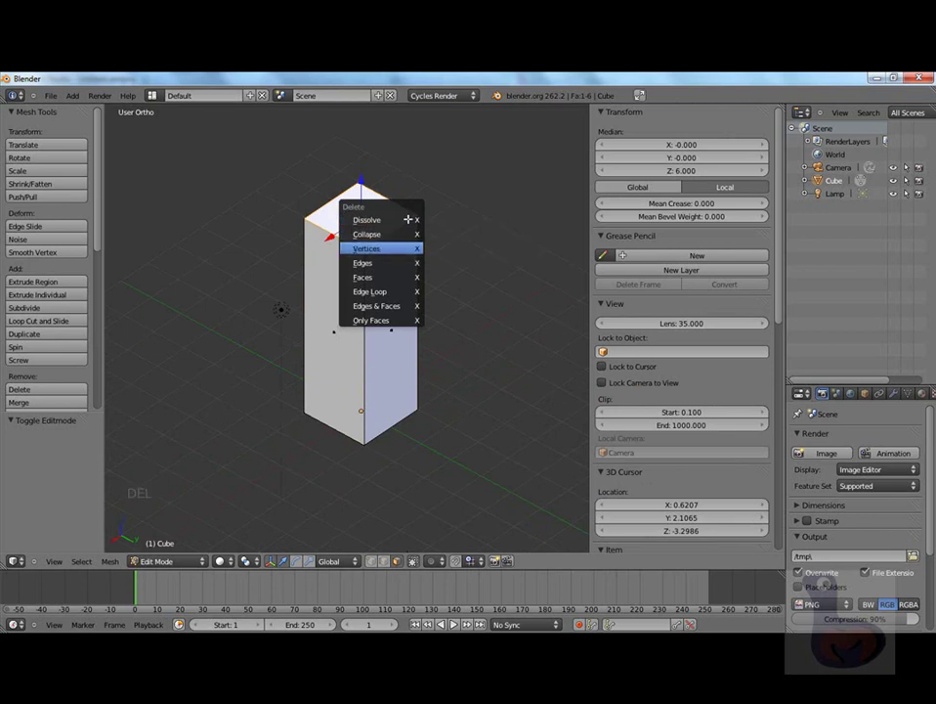
{"action": "key", "text": "Return"}
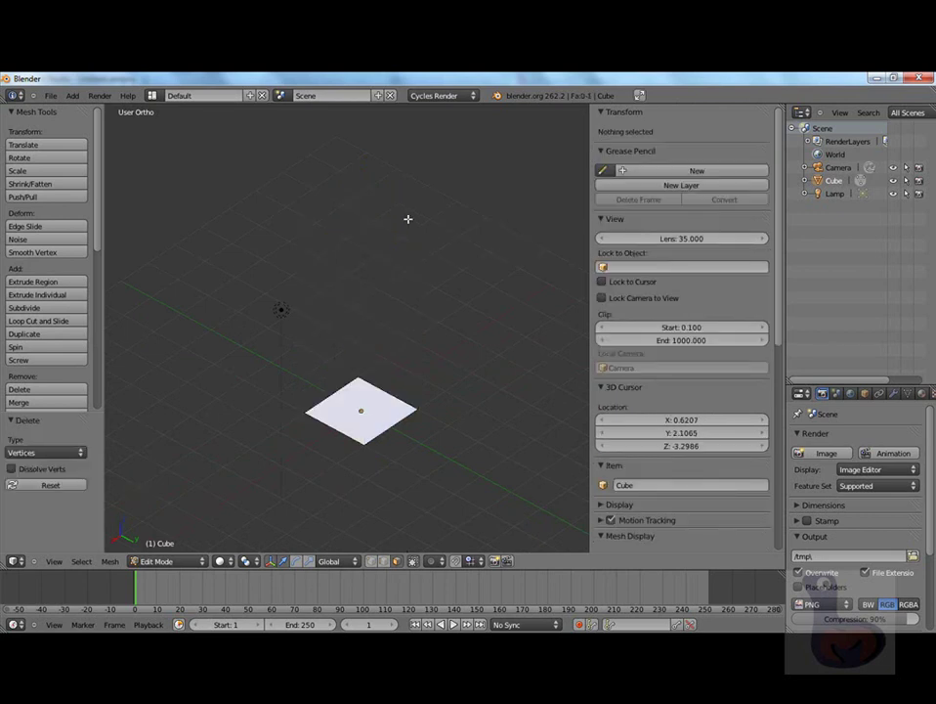
{"action": "key", "text": "ctrl+z"}
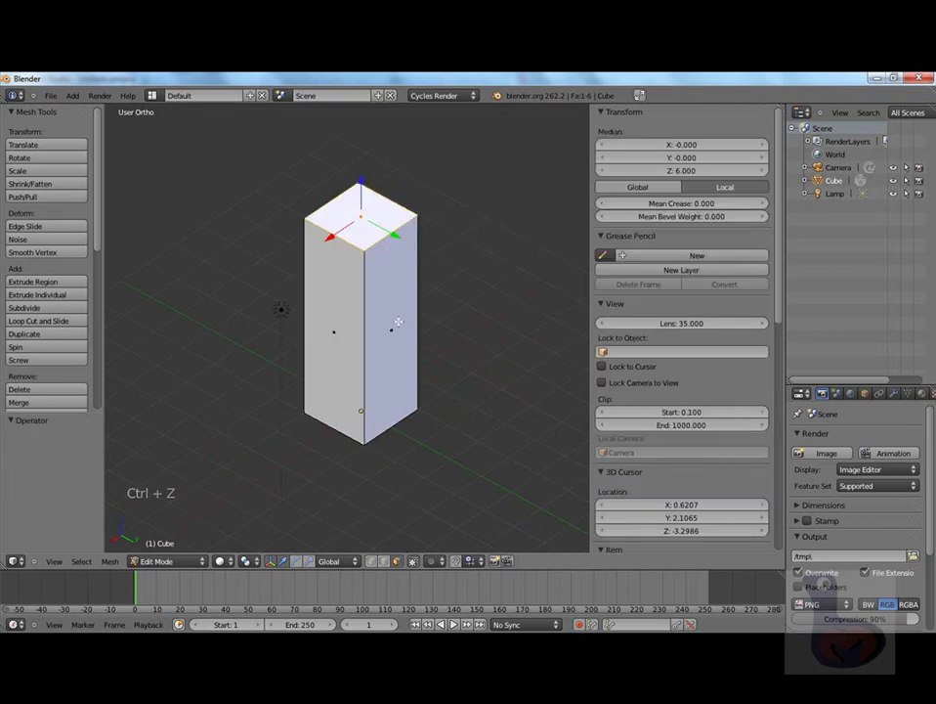
Delete the cube's top face and bottom face with the Faces option, leaving an open tube.
{"action": "key", "text": "x"}
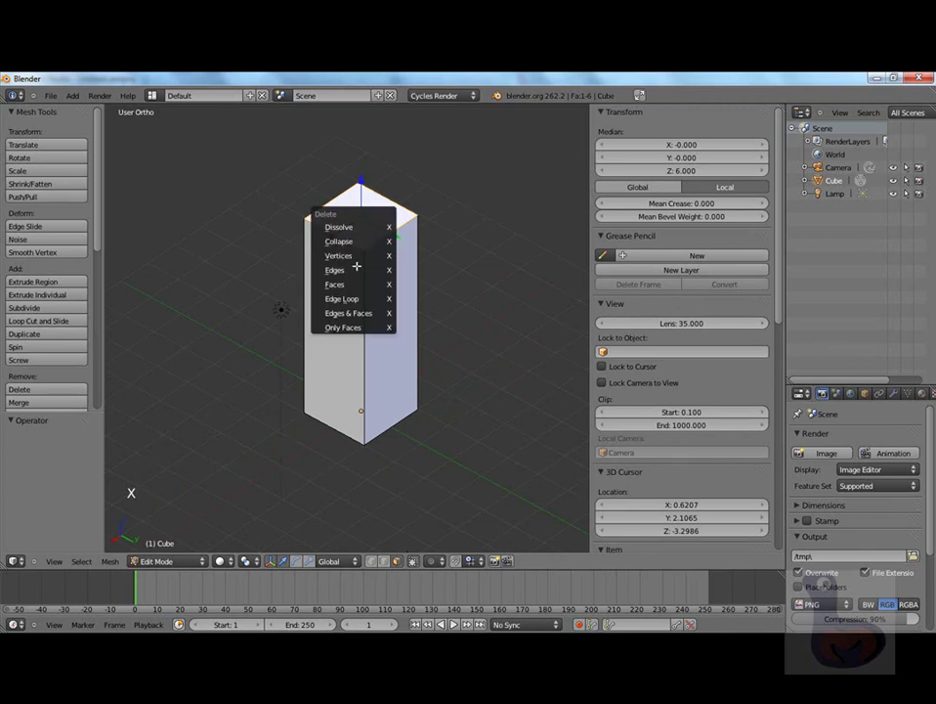
{"action": "left_click", "coordinate": [354, 284]}
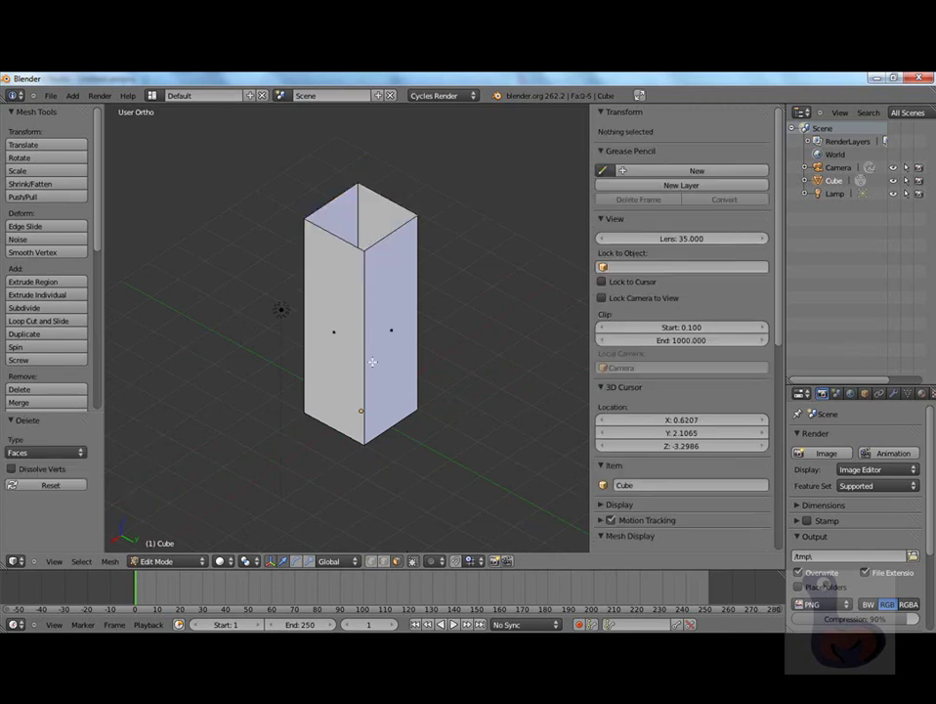
{"action": "middle_click_drag", "start_coordinate": [364, 391], "coordinate": [339, 260]}
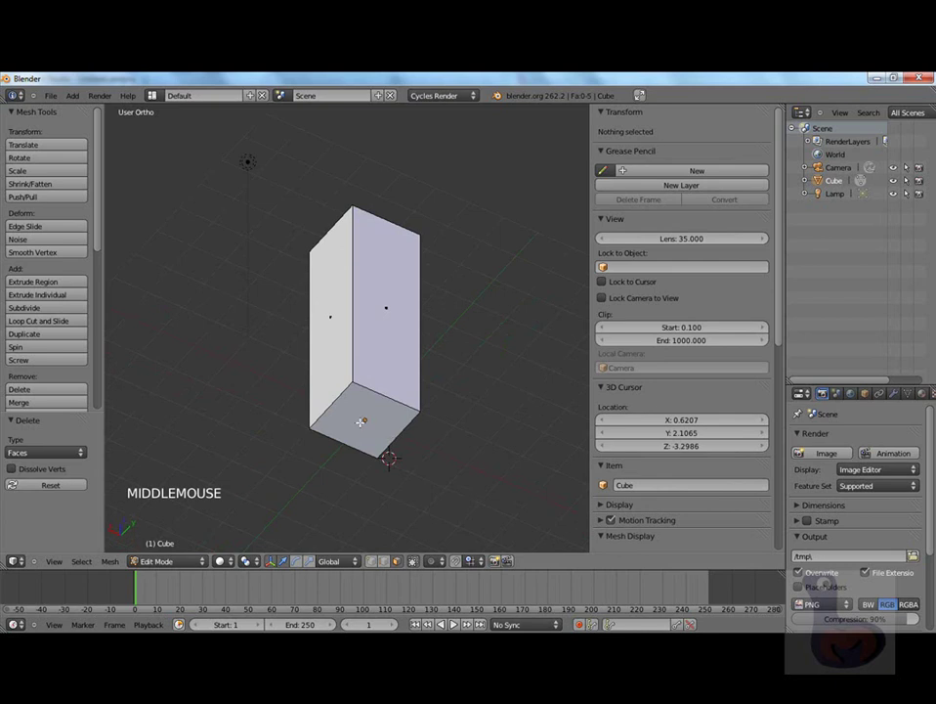
{"action": "right_click", "coordinate": [361, 424]}
{"action": "key", "text": "x"}
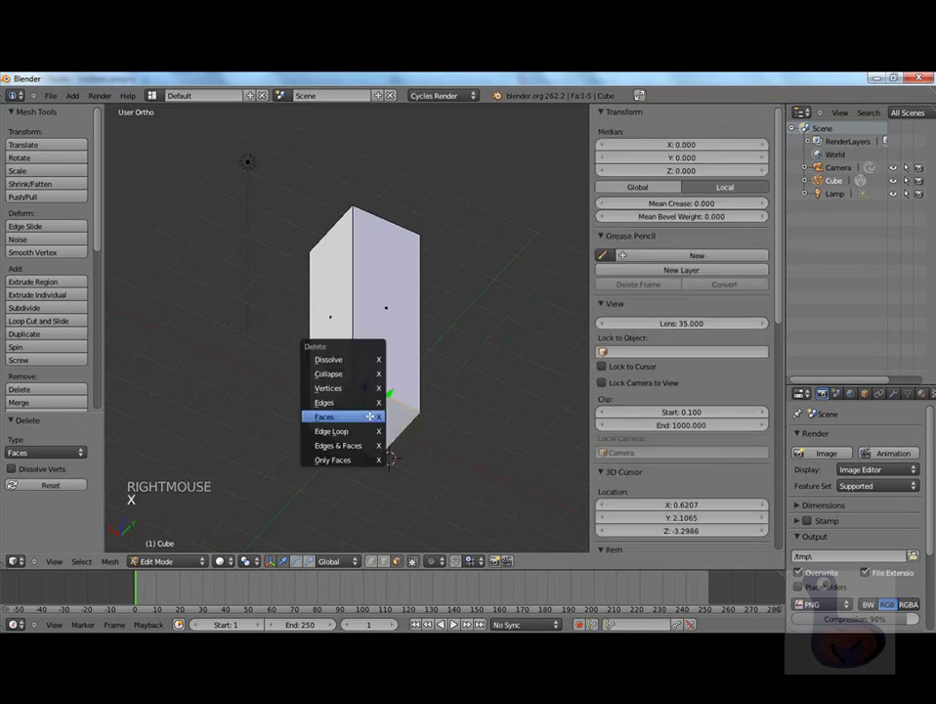
{"action": "left_click", "coordinate": [367, 415]}
{"action": "middle_click_drag", "start_coordinate": [376, 420], "coordinate": [355, 443]}
{"action": "scroll", "coordinate": [328, 303], "scroll_direction": "up", "scroll_amount": 6}
{"action": "middle_click_drag", "start_coordinate": [359, 301], "coordinate": [338, 510]}
{"action": "scroll", "coordinate": [358, 294], "scroll_direction": "down", "scroll_amount": 7}
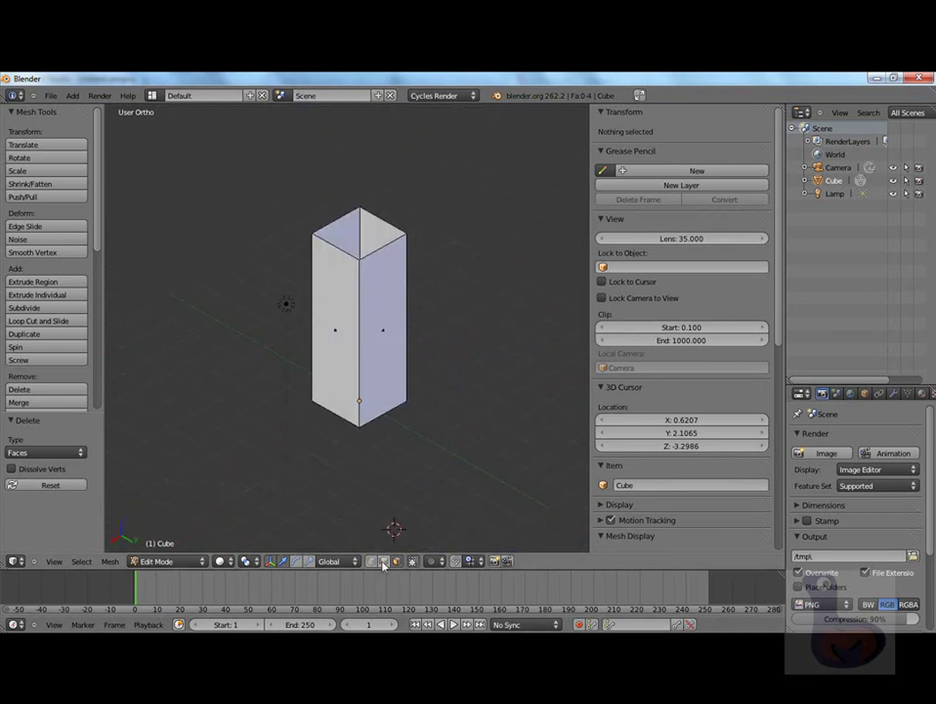
Select the tube's four vertical edges in edge selection mode and mark them as seams.
{"action": "left_click", "coordinate": [383, 564]}
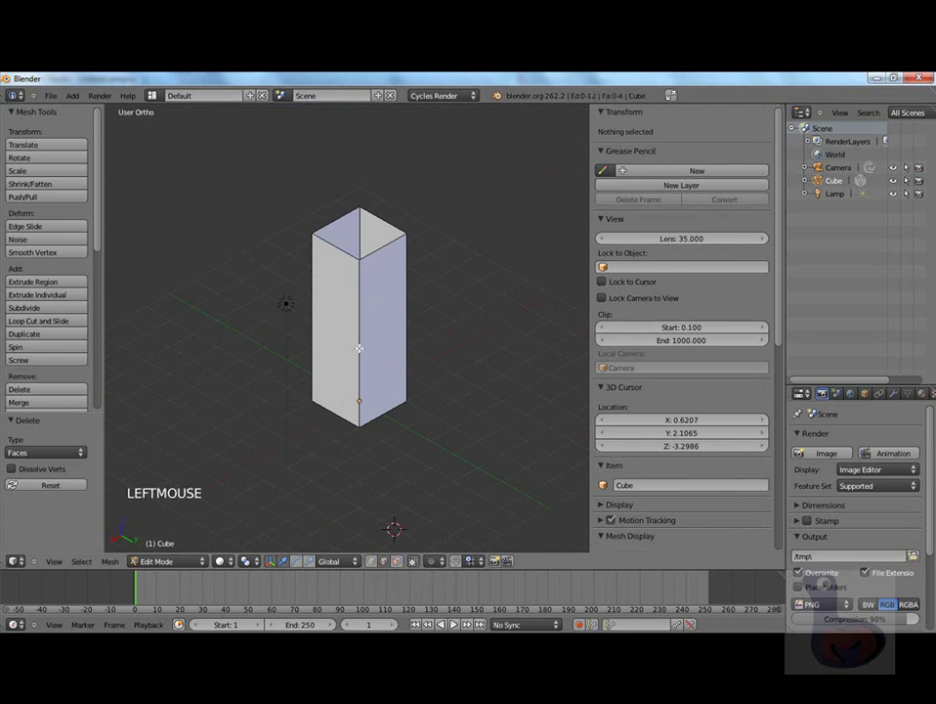
{"action": "right_click", "coordinate": [358, 349]}
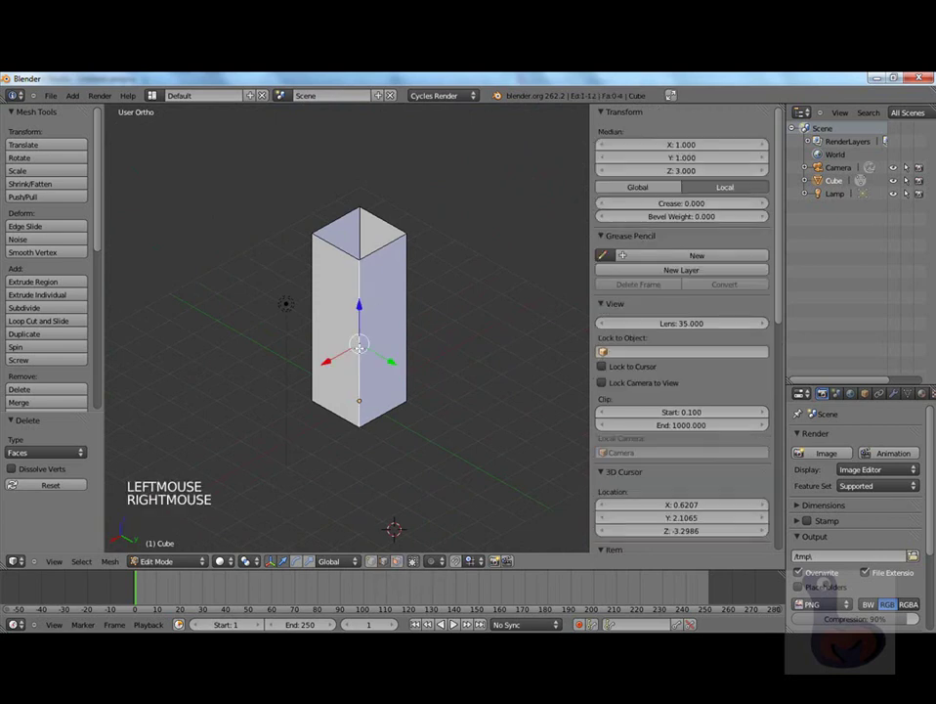
{"action": "right_click", "coordinate": [313, 298], "text": "shift"}
{"action": "right_click", "coordinate": [374, 245], "text": "shift"}
{"action": "right_click", "coordinate": [404, 314], "text": "shift"}
{"action": "middle_click_drag", "start_coordinate": [382, 331], "coordinate": [332, 333]}
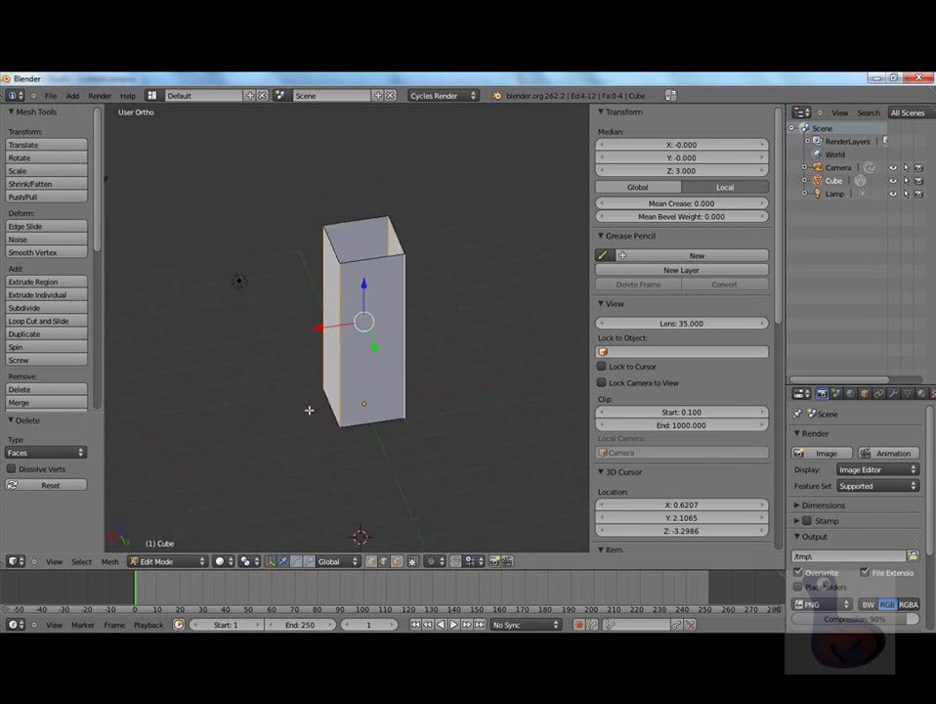
{"action": "key", "text": "ctrl+e"}
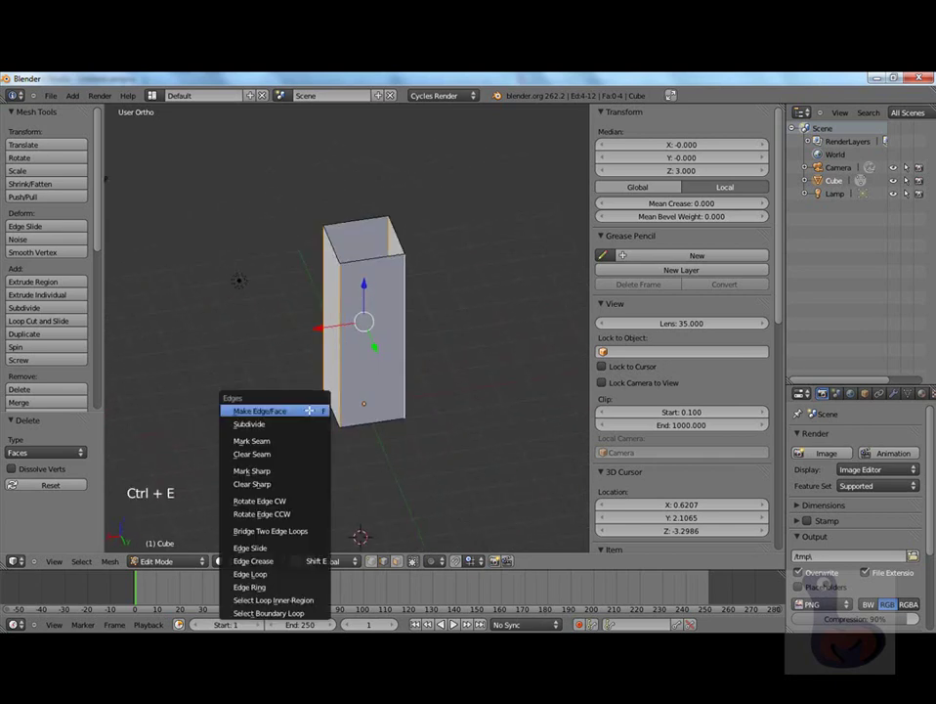
{"action": "left_click", "coordinate": [253, 442]}
Select the tube's top edge loop, switch to vertex selection, and extrude the loop scaled inward to about 0.913.
{"action": "middle_click_drag", "start_coordinate": [255, 442], "coordinate": [272, 334]}
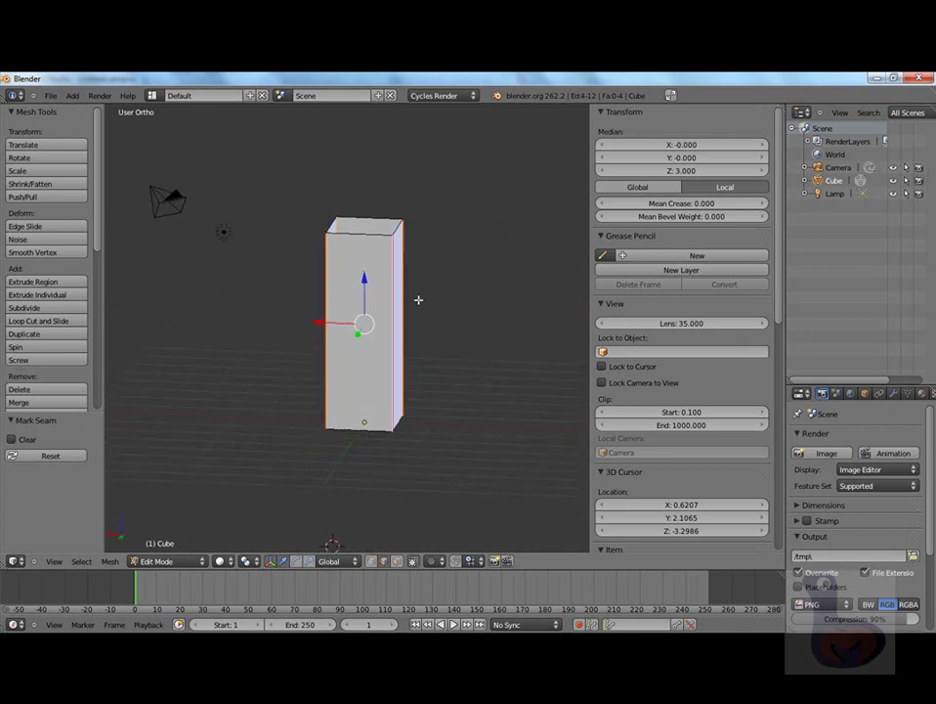
{"action": "scroll", "coordinate": [402, 341], "scroll_direction": "up", "scroll_amount": 1}
{"action": "middle_click_drag", "start_coordinate": [399, 342], "coordinate": [311, 276]}
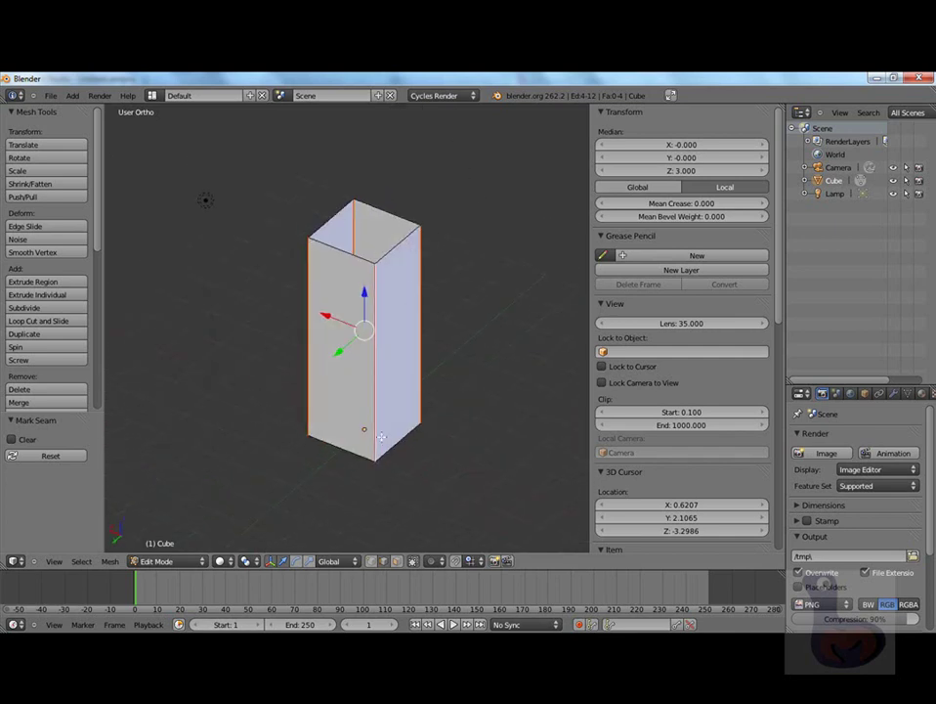
{"action": "scroll", "coordinate": [401, 362], "scroll_direction": "down", "scroll_amount": 2}
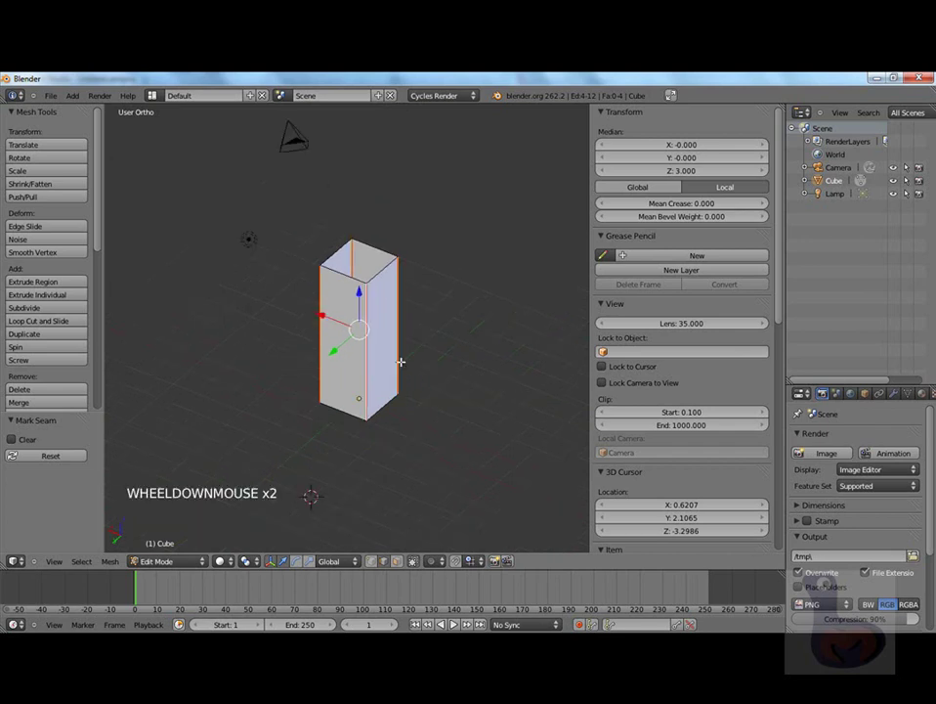
{"action": "scroll", "coordinate": [376, 372], "scroll_direction": "up", "scroll_amount": 2}
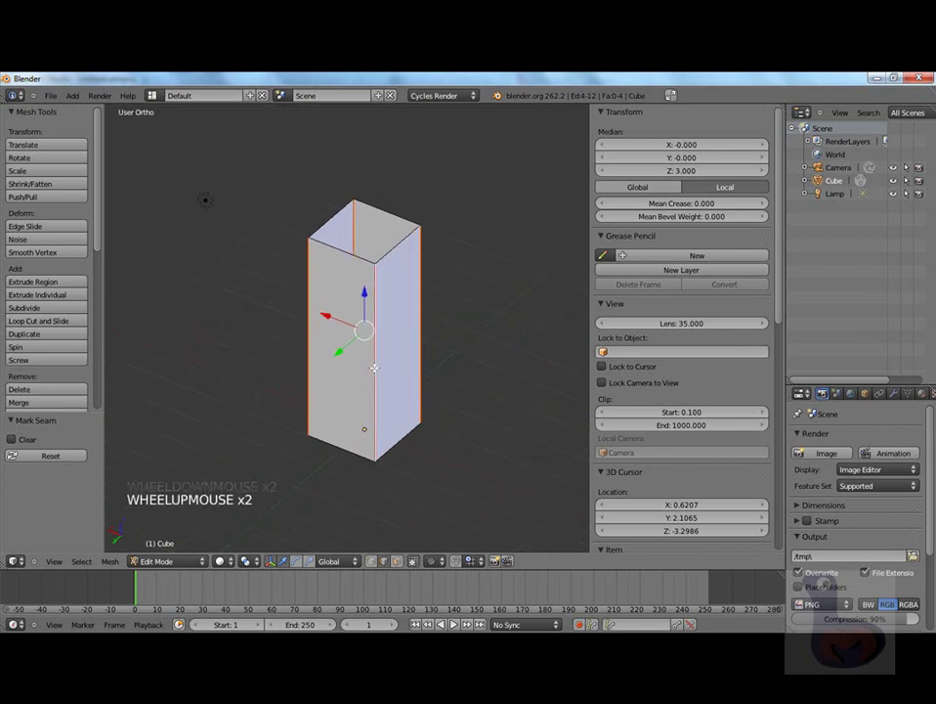
{"action": "right_click", "coordinate": [388, 253], "text": "alt"}
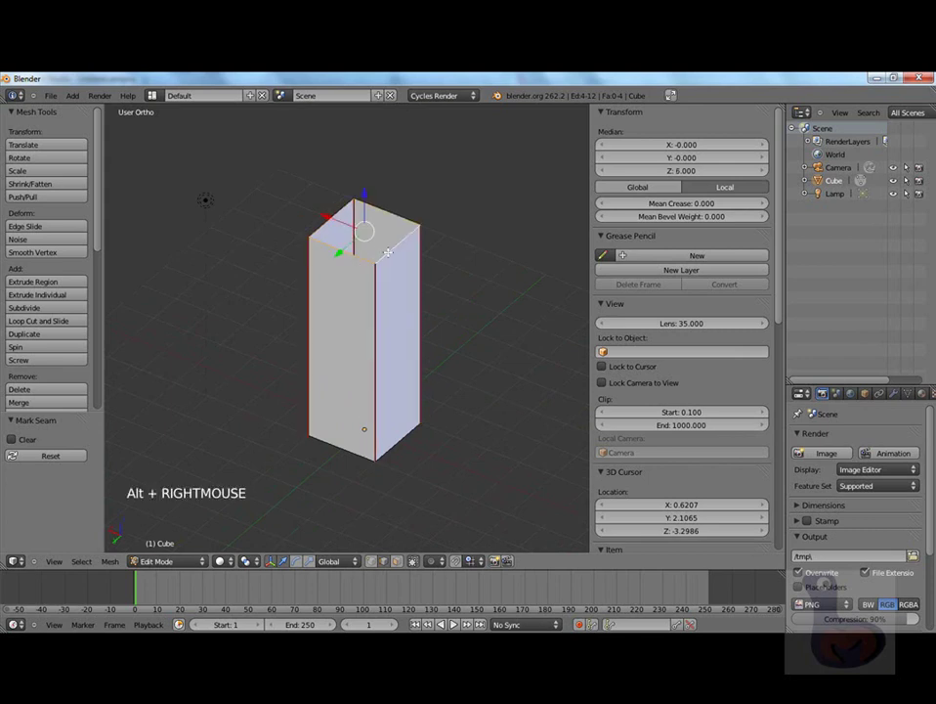
{"action": "left_click", "coordinate": [374, 560]}
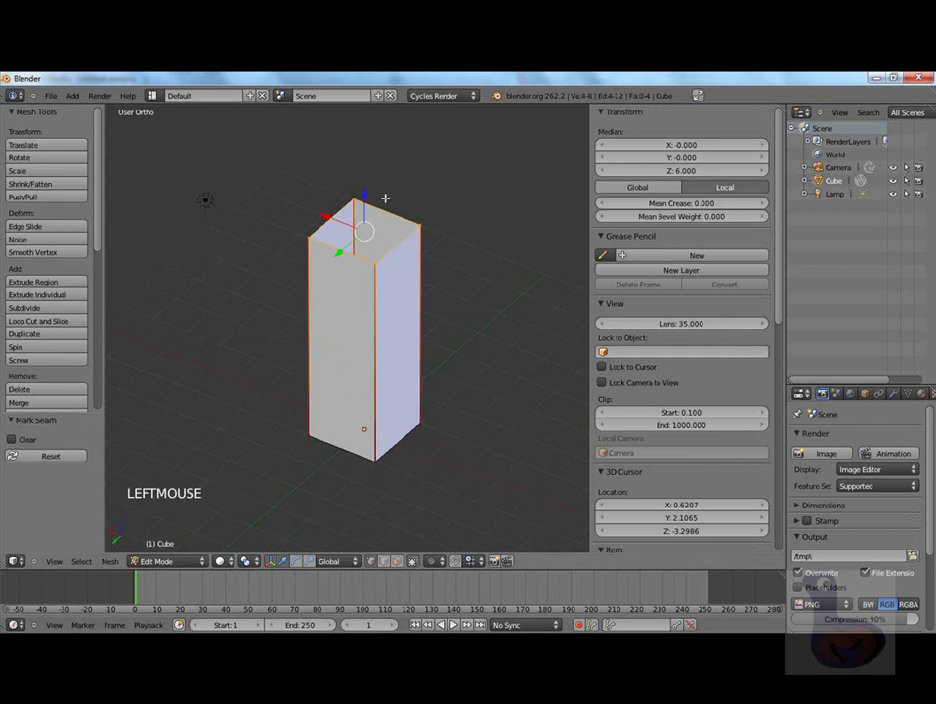
{"action": "scroll", "coordinate": [385, 199], "scroll_direction": "up", "scroll_amount": 3}
{"action": "scroll", "coordinate": [403, 236], "scroll_direction": "down", "scroll_amount": 2}
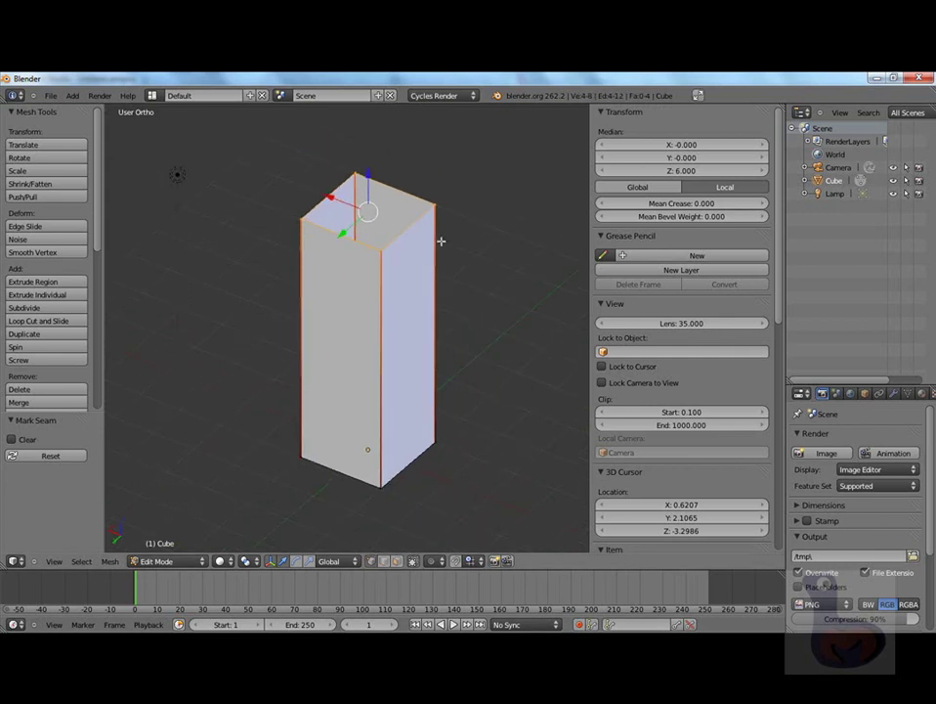
{"action": "key", "text": "e"}
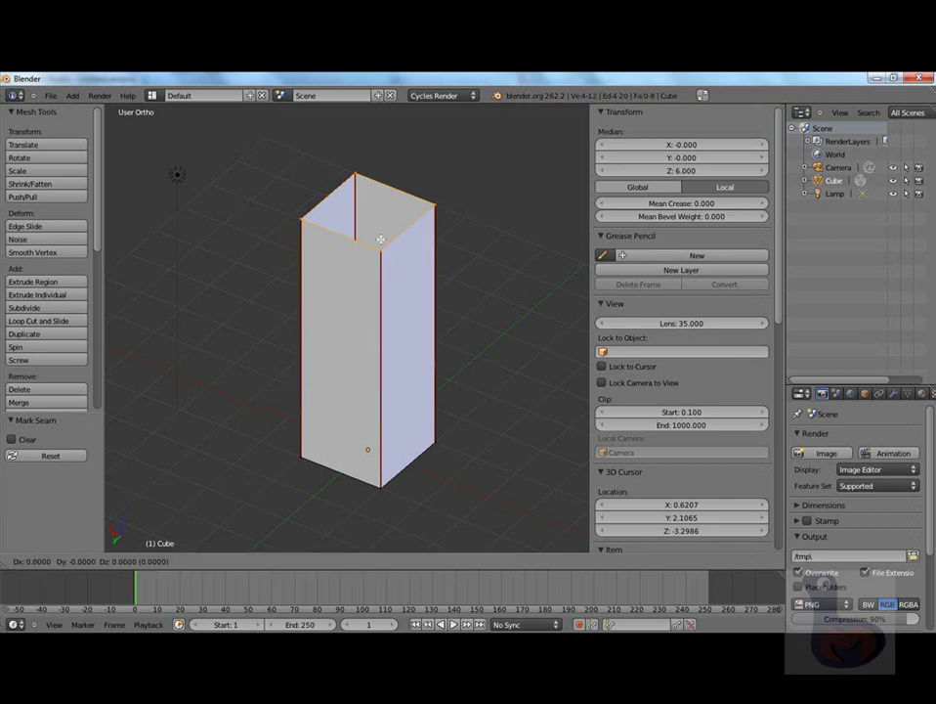
{"action": "key", "text": "s"}
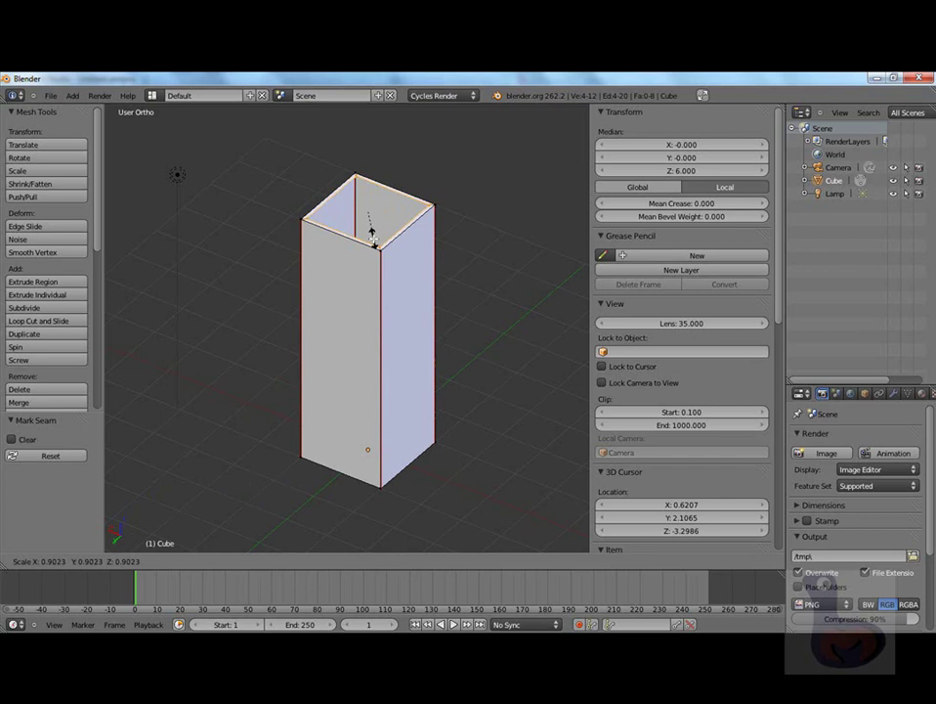
{"action": "left_click", "coordinate": [374, 238]}
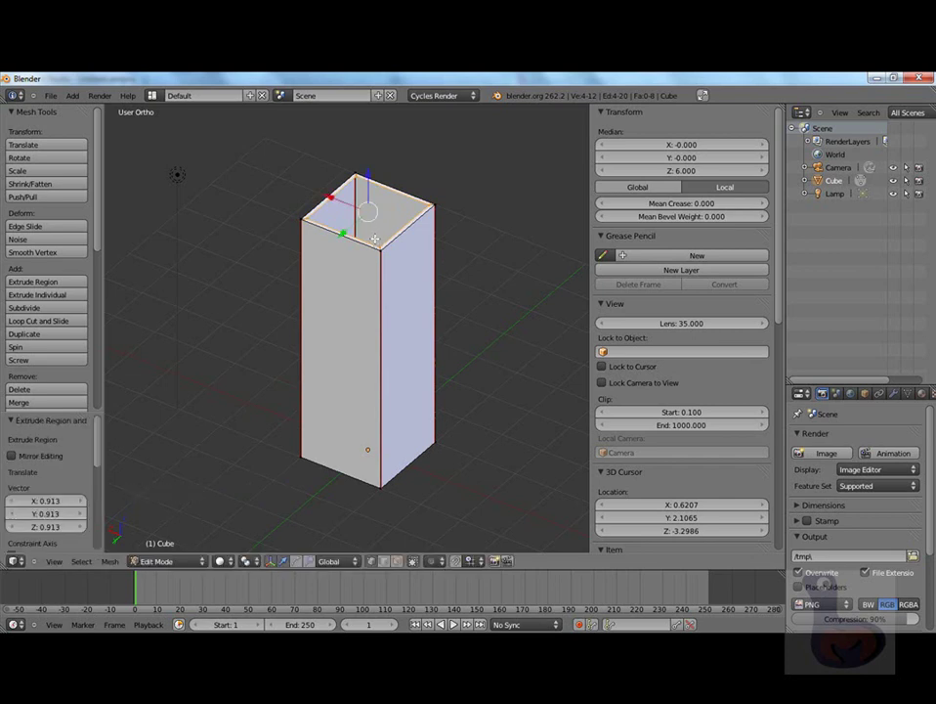
Extrude the inner rim loop about 0.165 downward along Z and fill it with a face.
{"action": "key", "text": "e"}
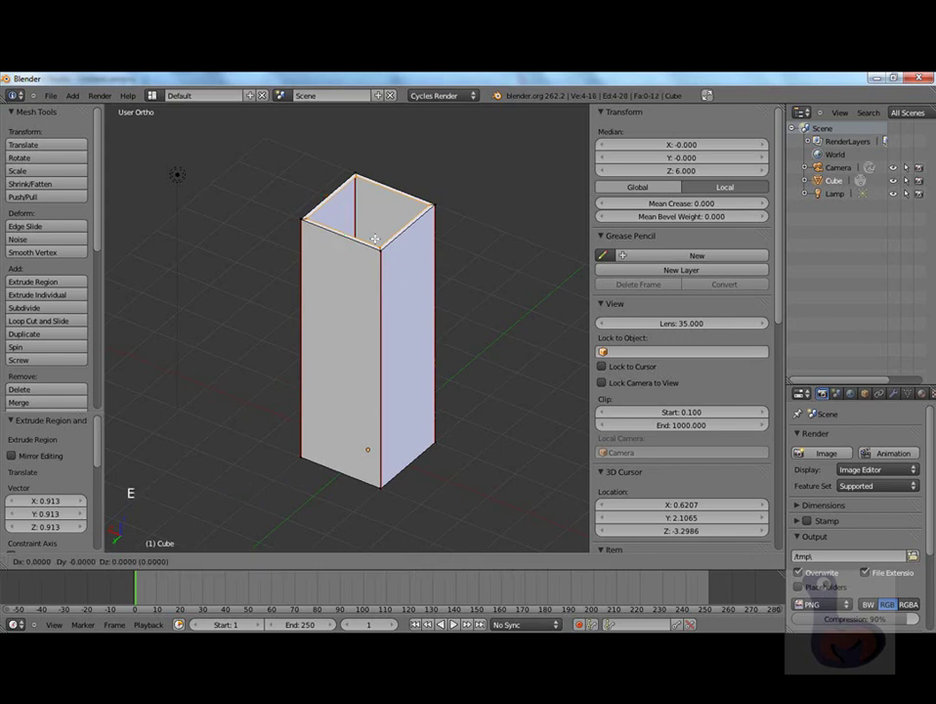
{"action": "key", "text": "z"}
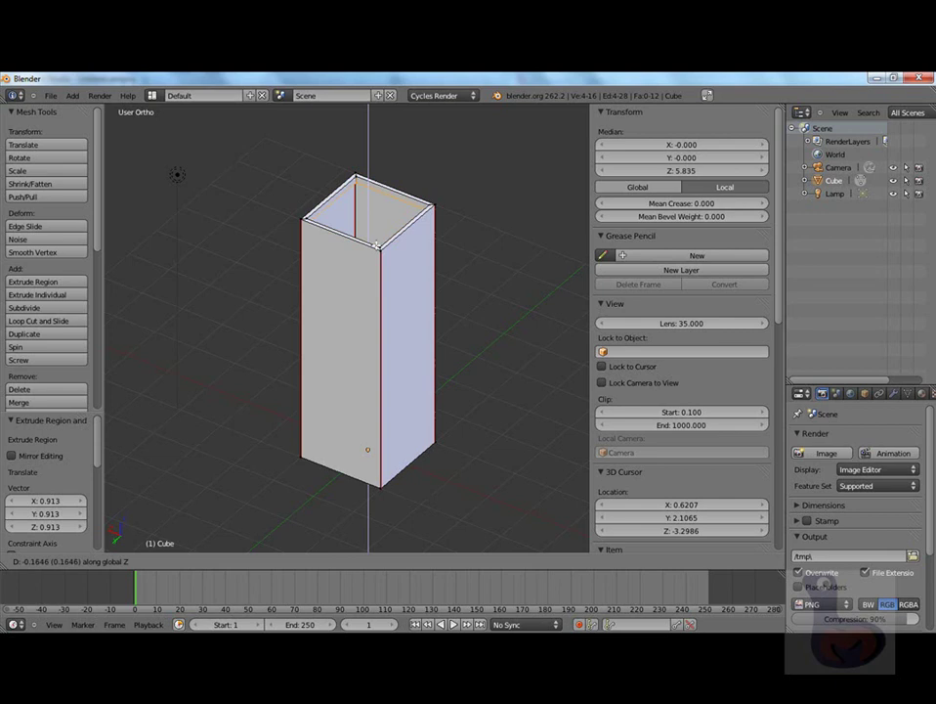
{"action": "left_click", "coordinate": [378, 244]}
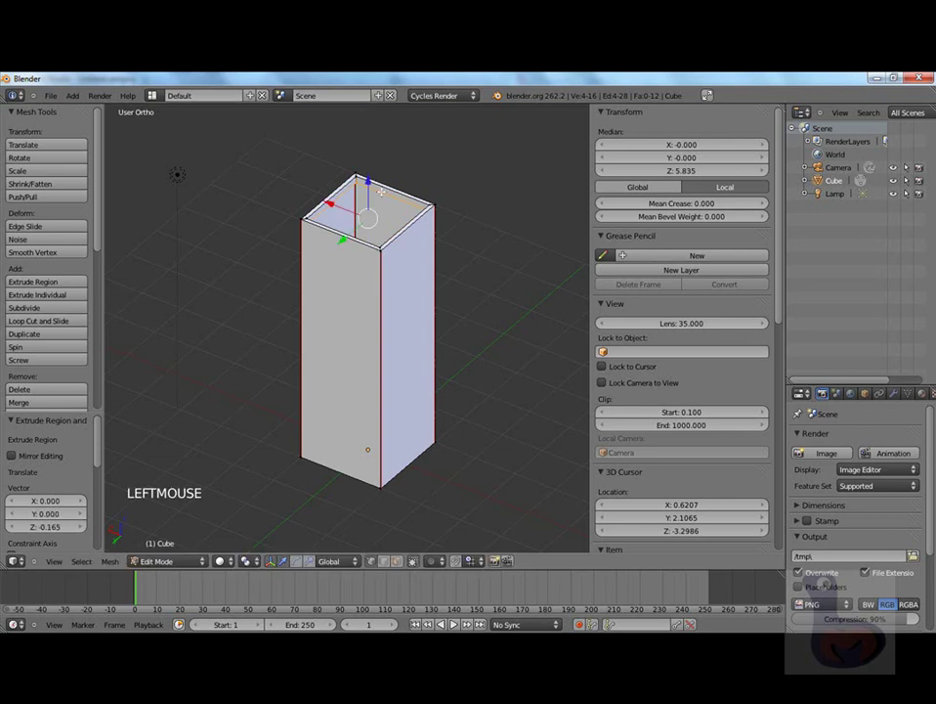
{"action": "scroll", "coordinate": [391, 206], "scroll_direction": "up", "scroll_amount": 2}
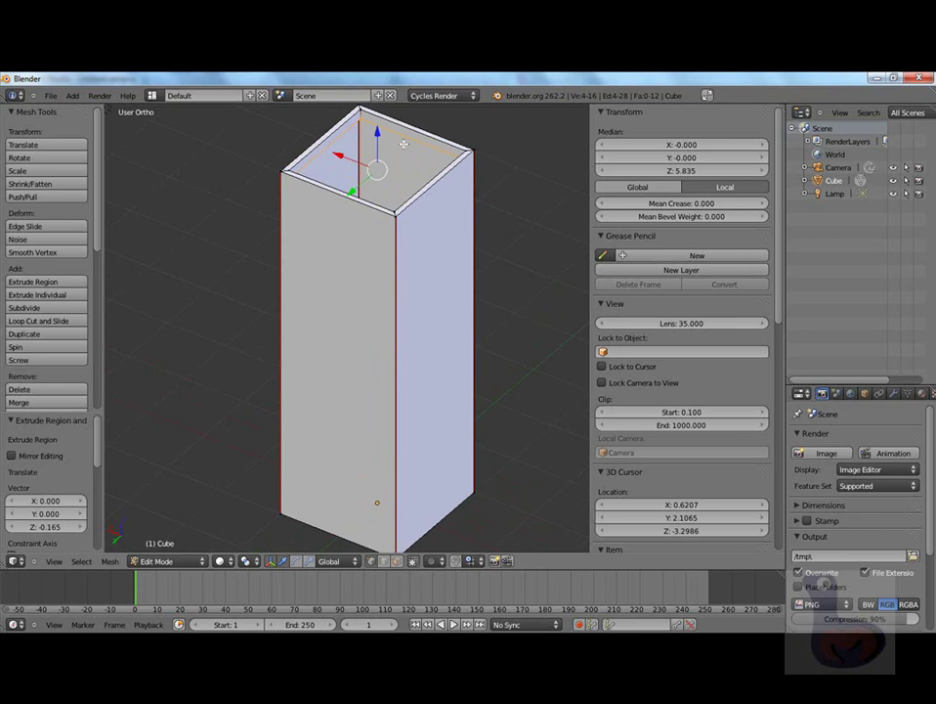
{"action": "key", "text": "f"}
{"action": "middle_click_drag", "start_coordinate": [303, 107], "coordinate": [317, 166]}
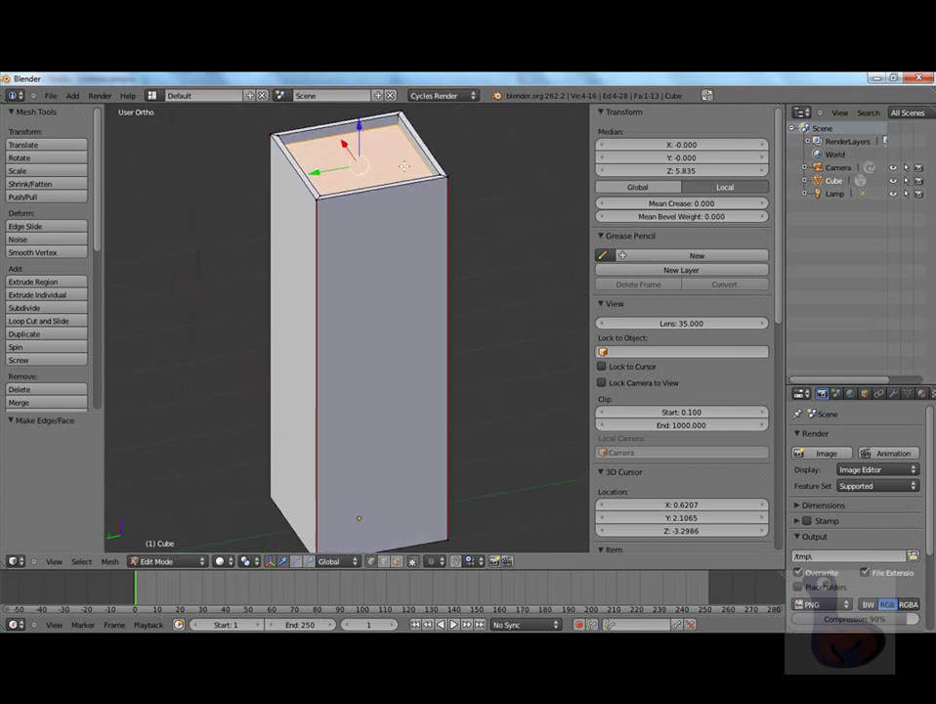
Return to Object Mode and show the building block in front orthographic view.
{"action": "key", "text": "Tab"}
{"action": "middle_click_drag", "start_coordinate": [413, 171], "coordinate": [372, 215]}
{"action": "scroll", "coordinate": [394, 186], "scroll_direction": "up", "scroll_amount": 2}
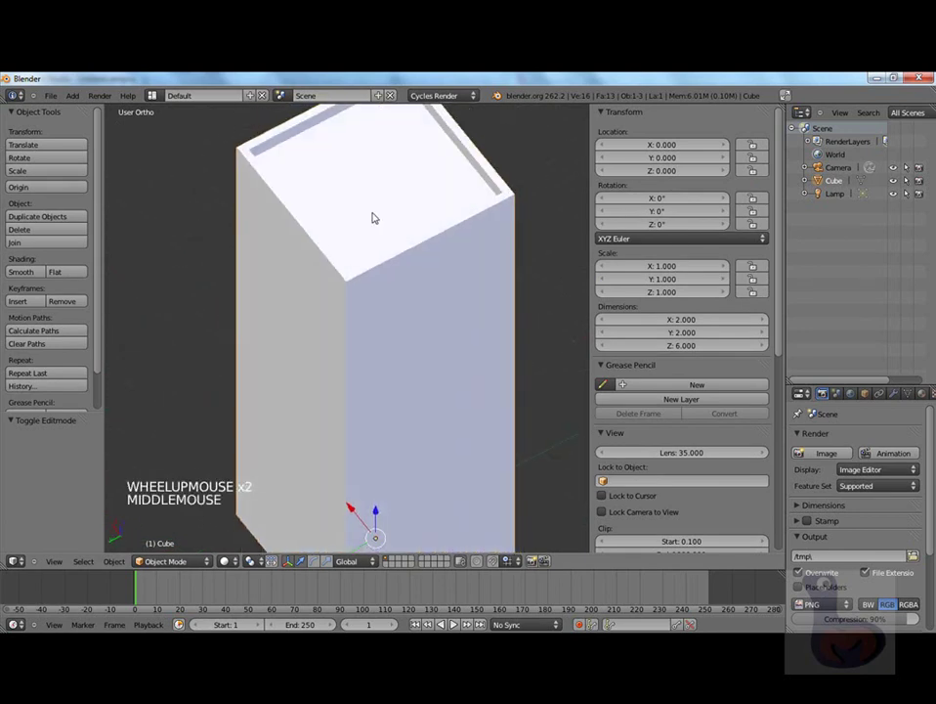
{"action": "key", "text": "KP_1"}
{"action": "scroll", "coordinate": [329, 352], "scroll_direction": "down", "scroll_amount": 6}
{"action": "scroll", "coordinate": [338, 440], "scroll_direction": "up", "scroll_amount": 3}
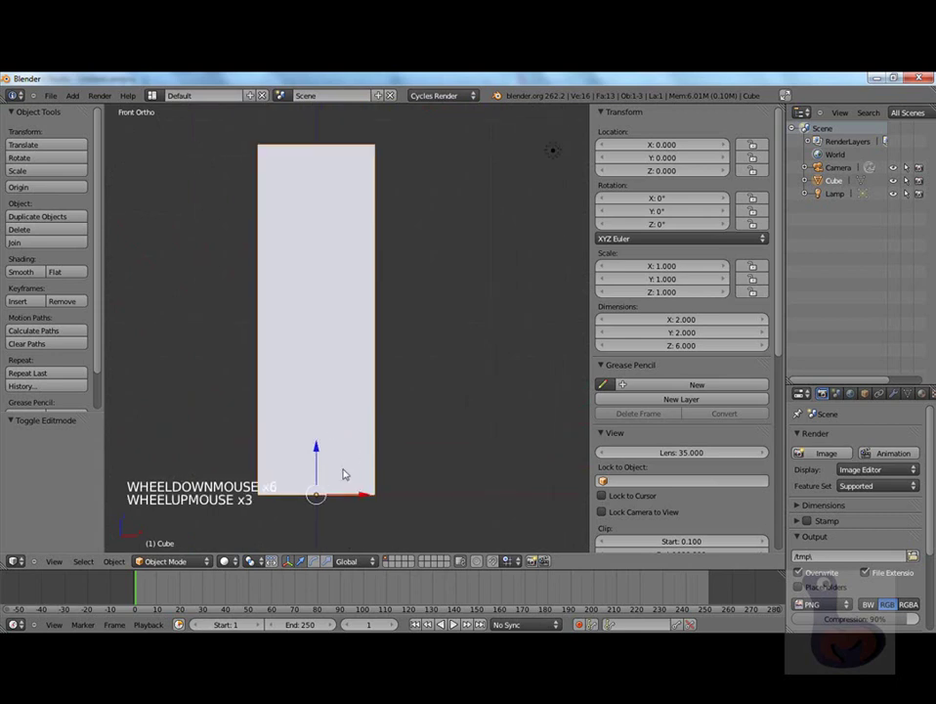
{"action": "scroll", "coordinate": [344, 427], "scroll_direction": "down", "scroll_amount": 1}
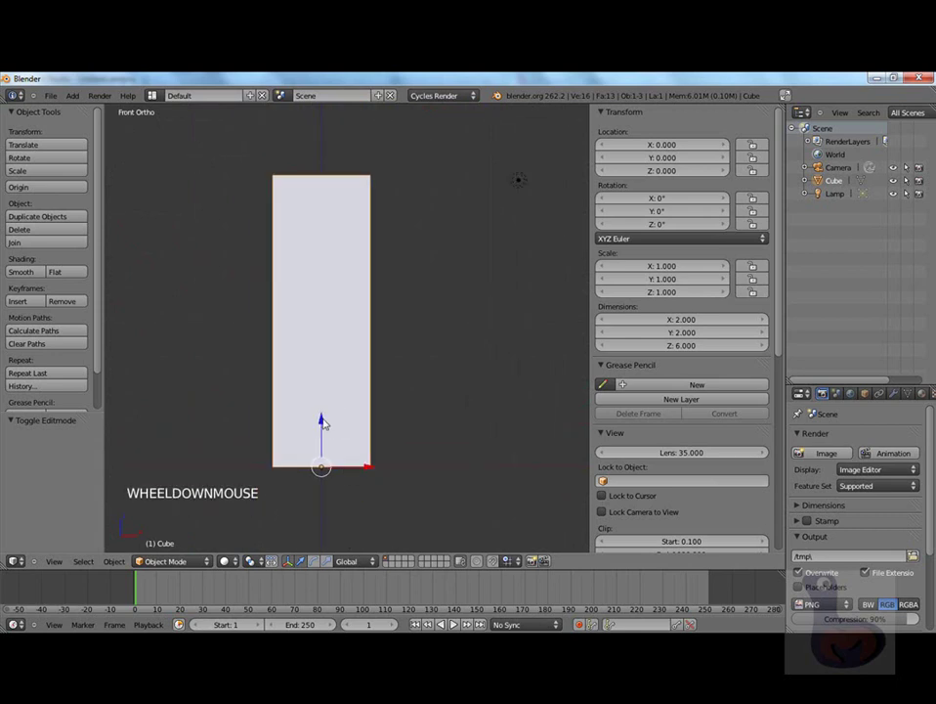
Display the block in wireframe and enter Edit Mode to work on its base.
{"action": "key", "text": "z"}
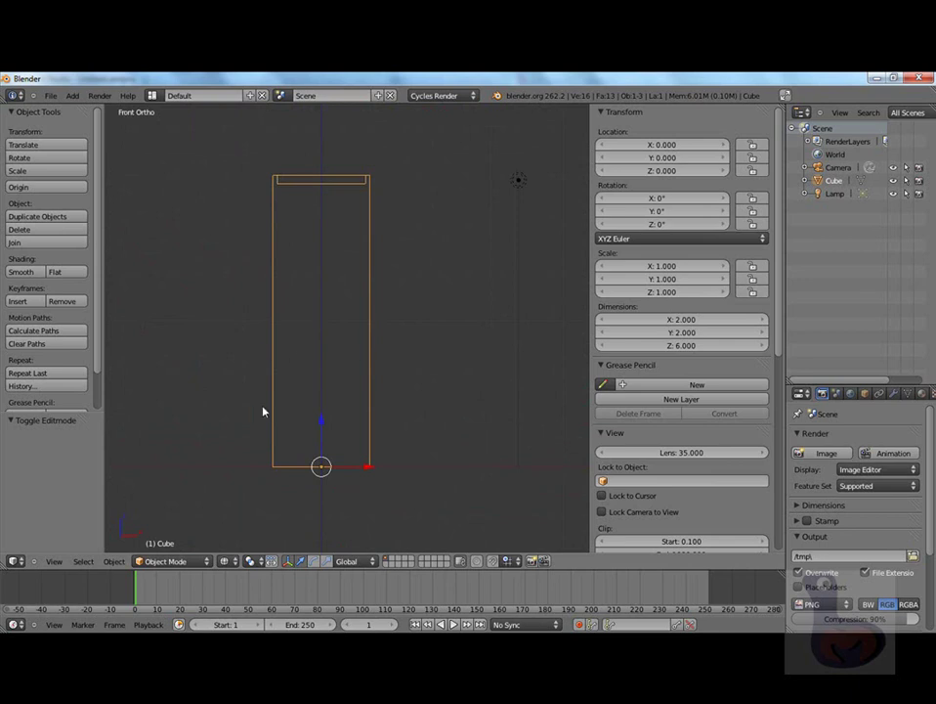
{"action": "key", "text": "Tab"}
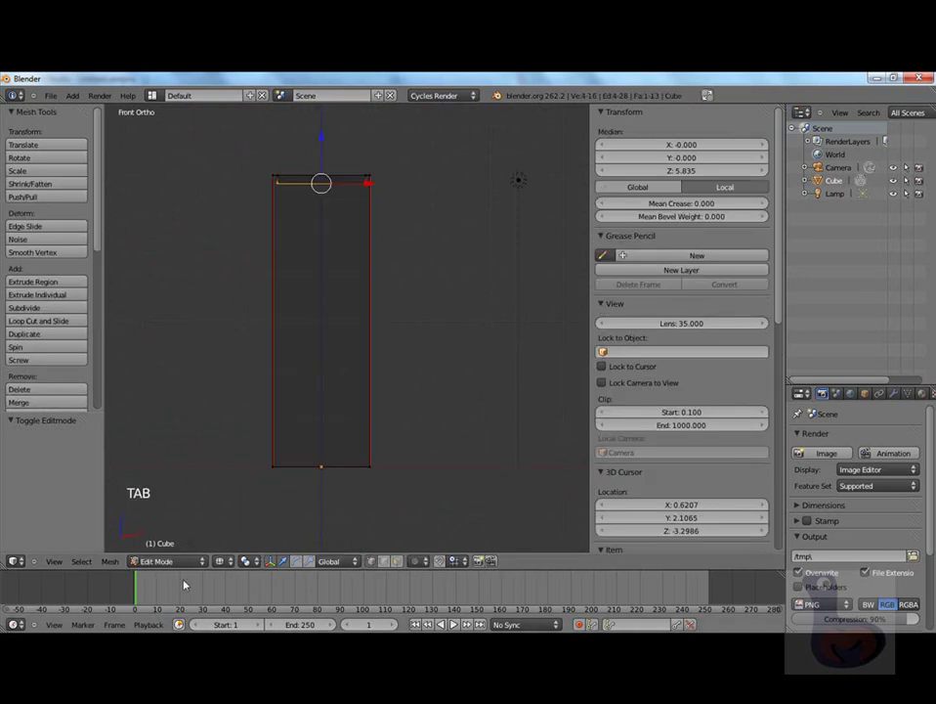
{"action": "scroll", "coordinate": [299, 362], "scroll_direction": "up", "scroll_amount": 2}
{"action": "scroll", "coordinate": [321, 441], "scroll_direction": "down", "scroll_amount": 2}
{"action": "middle_click_drag", "start_coordinate": [320, 424], "coordinate": [311, 328], "text": "shift"}
{"action": "scroll", "coordinate": [352, 440], "scroll_direction": "up", "scroll_amount": 3}
{"action": "scroll", "coordinate": [368, 424], "scroll_direction": "up", "scroll_amount": 2}
{"action": "middle_click_drag", "start_coordinate": [367, 424], "coordinate": [371, 369], "text": "shift"}
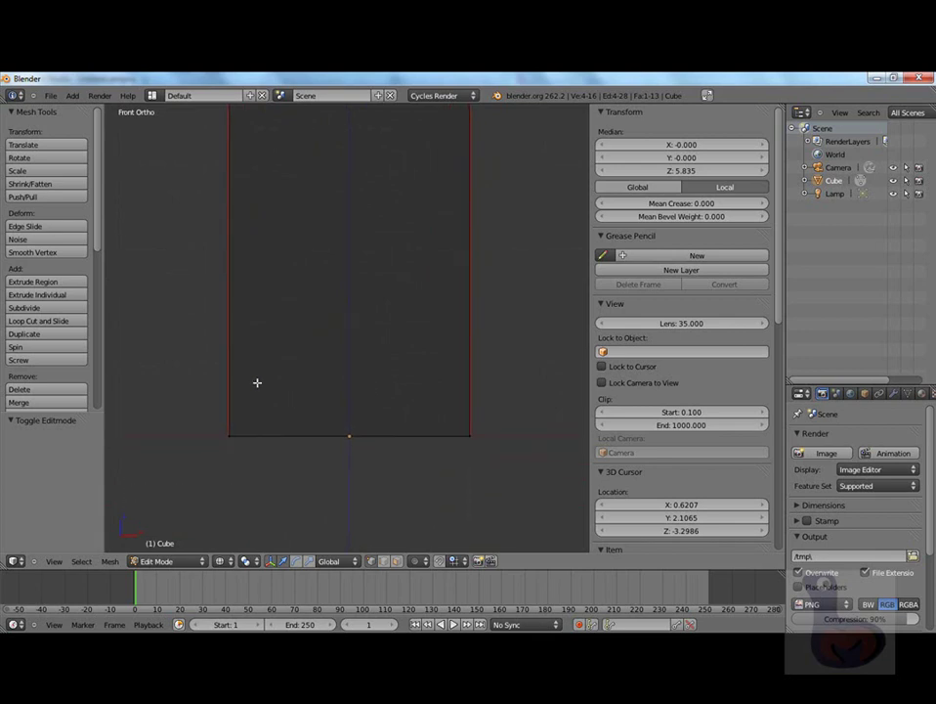
{"action": "key", "text": "ctrl+r"}
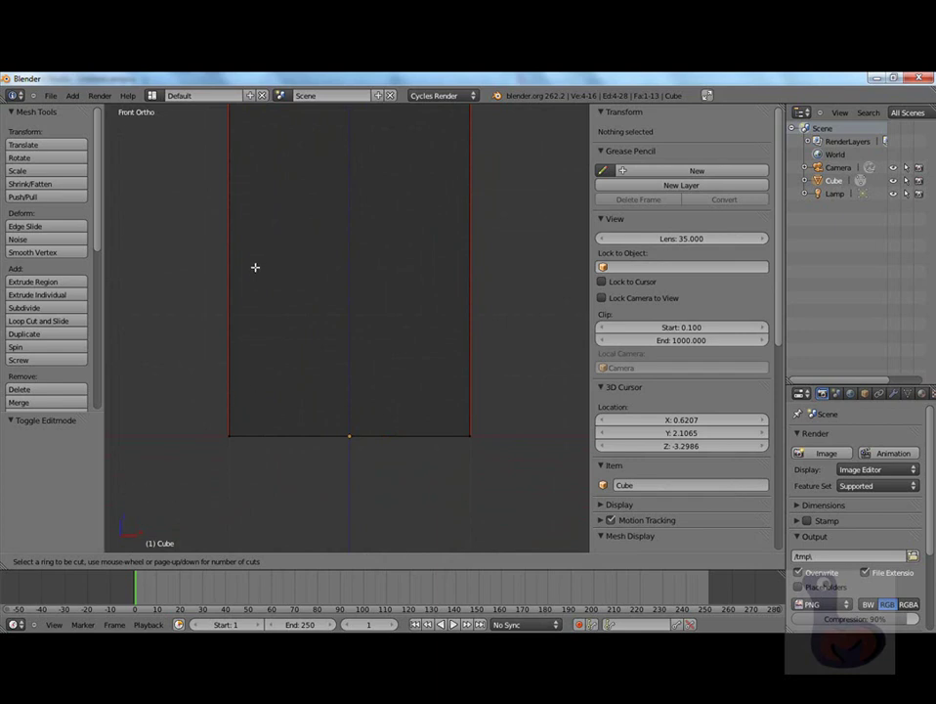
{"action": "scroll", "coordinate": [236, 195], "scroll_direction": "up", "scroll_amount": 1}
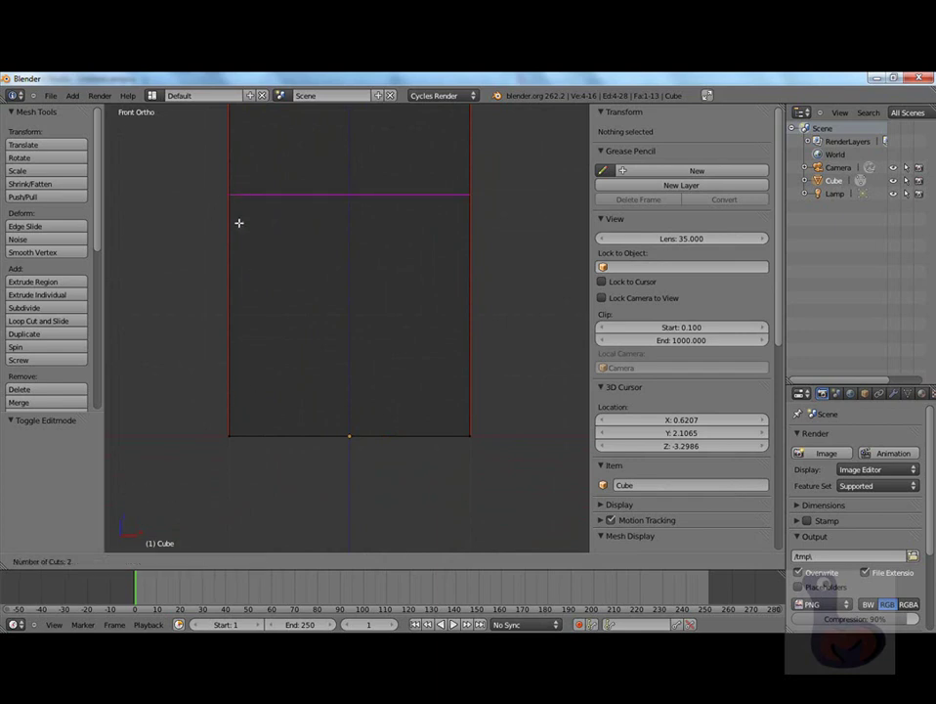
{"action": "left_click", "coordinate": [242, 217]}
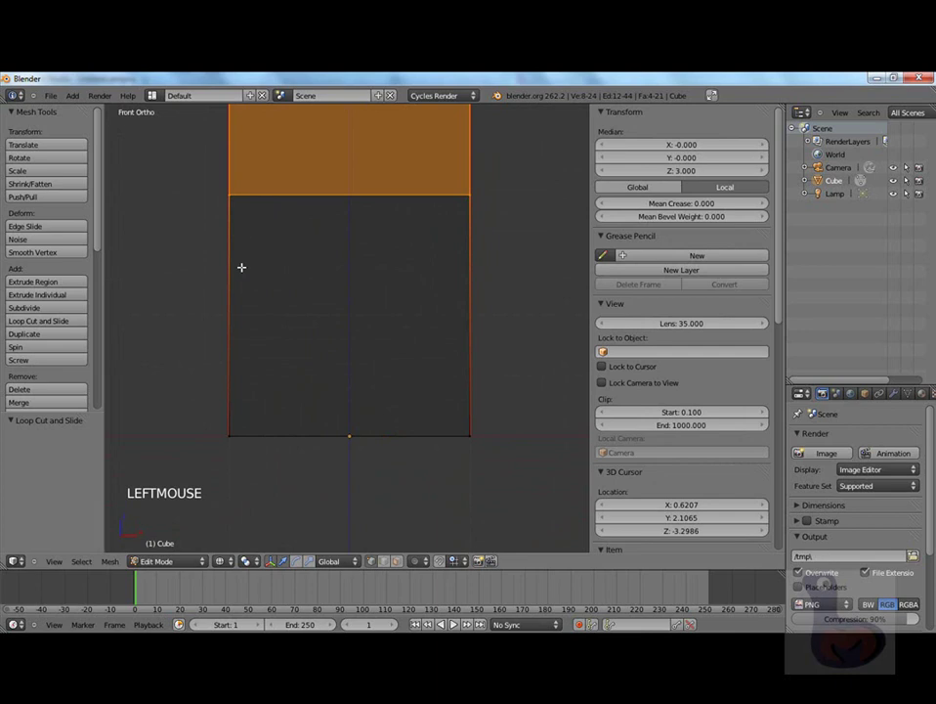
{"action": "scroll", "coordinate": [279, 221], "scroll_direction": "down", "scroll_amount": 4}
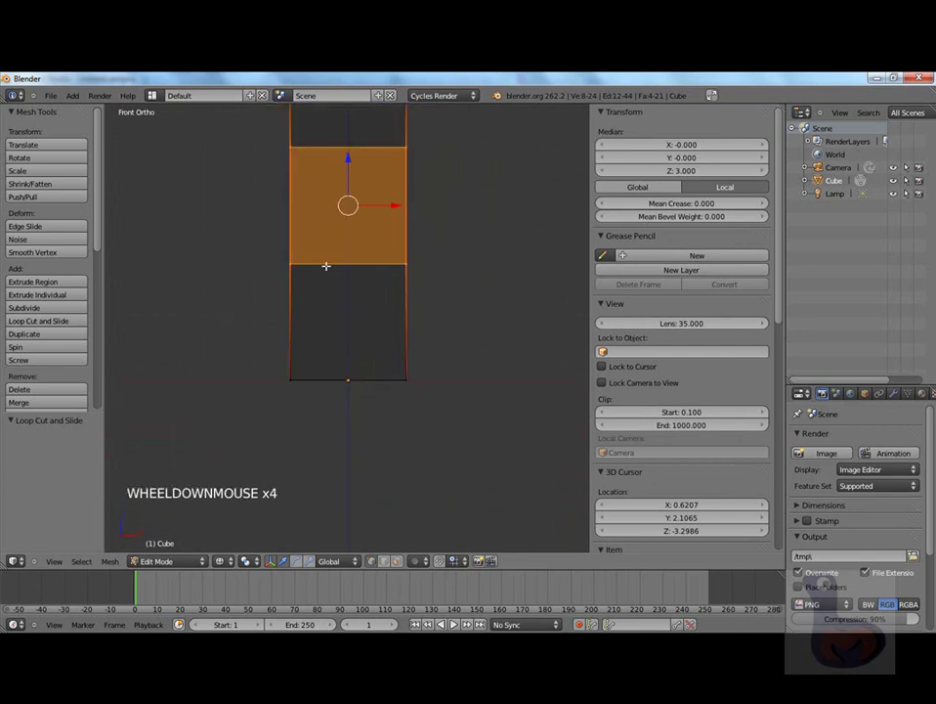
{"action": "key", "text": "ctrl+z"}
{"action": "scroll", "coordinate": [323, 218], "scroll_direction": "up", "scroll_amount": 3}
{"action": "scroll", "coordinate": [322, 218], "scroll_direction": "down", "scroll_amount": 6}
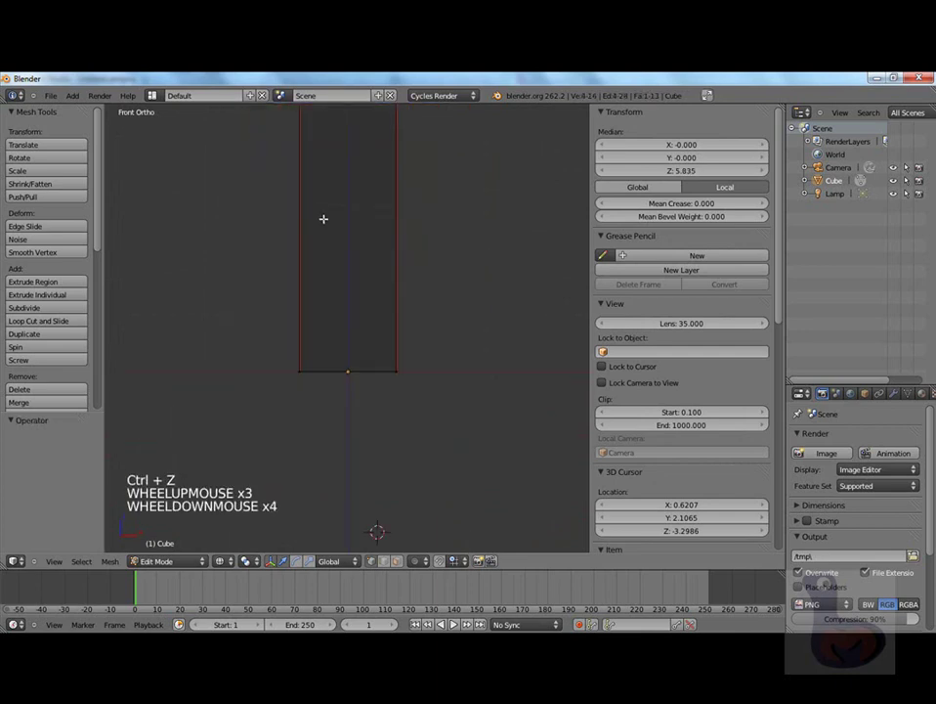
{"action": "scroll", "coordinate": [343, 274], "scroll_direction": "up", "scroll_amount": 1}
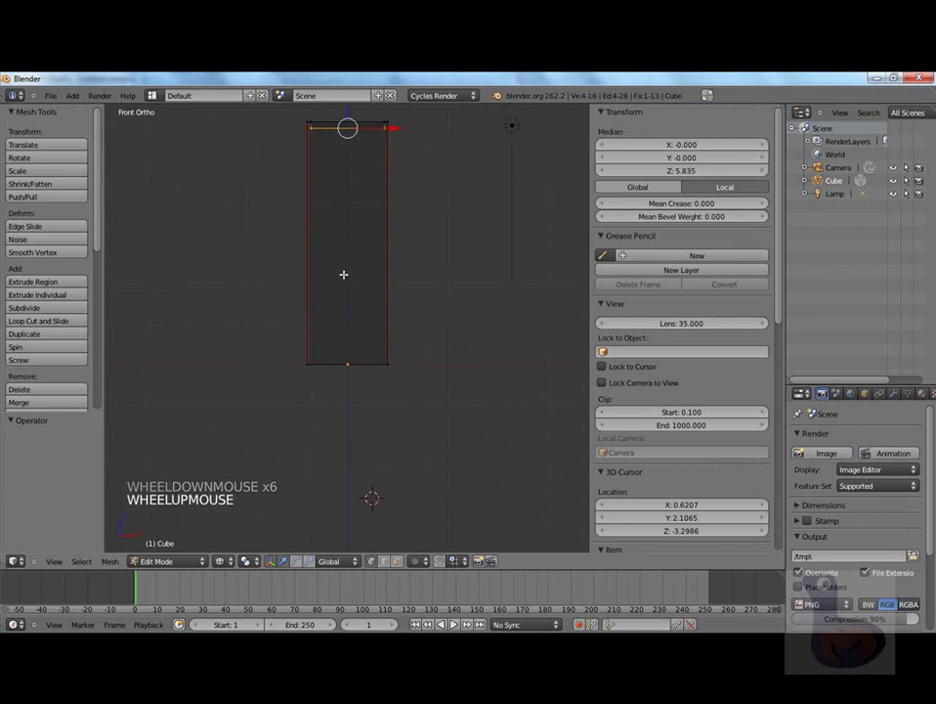
Add one horizontal loop cut around the block and slide it down near the base, to about Z 0.417.
{"action": "key", "text": "ctrl+r"}
{"action": "left_click", "coordinate": [340, 266]}
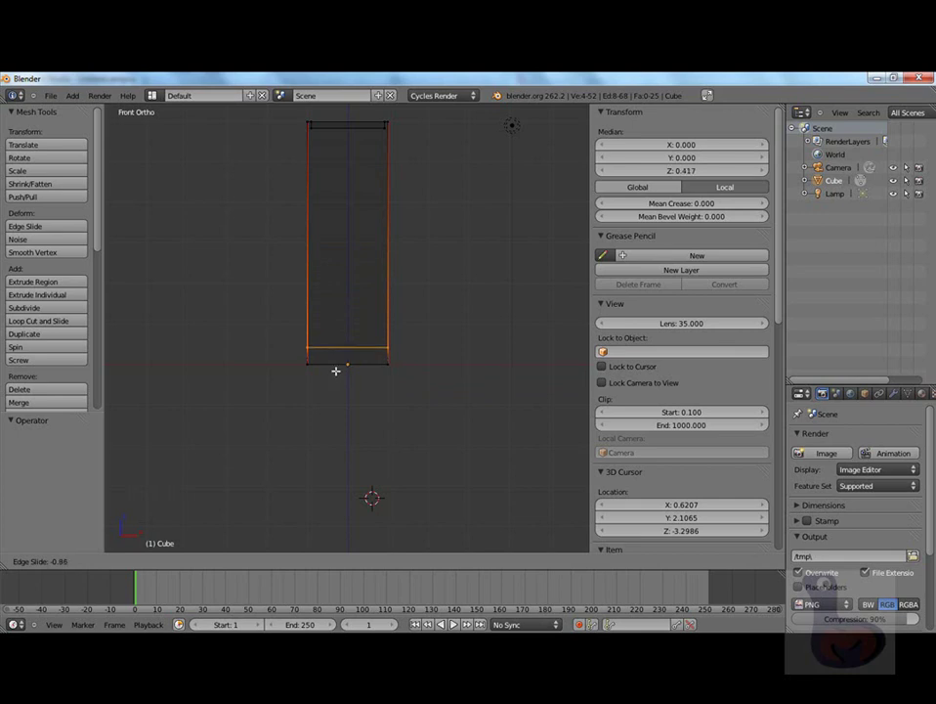
{"action": "left_click", "coordinate": [347, 372]}
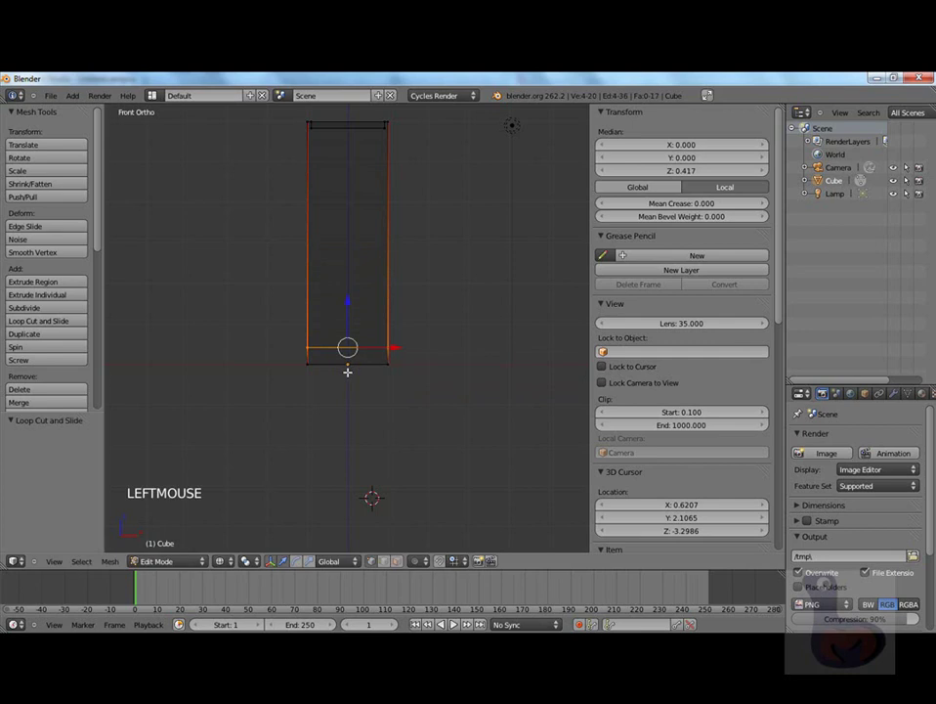
In front view, add another horizontal loop cut around the block above the first one, at about Z 1.794.
{"action": "middle_click", "coordinate": [347, 372]}
{"action": "scroll", "coordinate": [347, 373], "scroll_direction": "up", "scroll_amount": 8}
{"action": "middle_click_drag", "start_coordinate": [351, 413], "coordinate": [451, 442]}
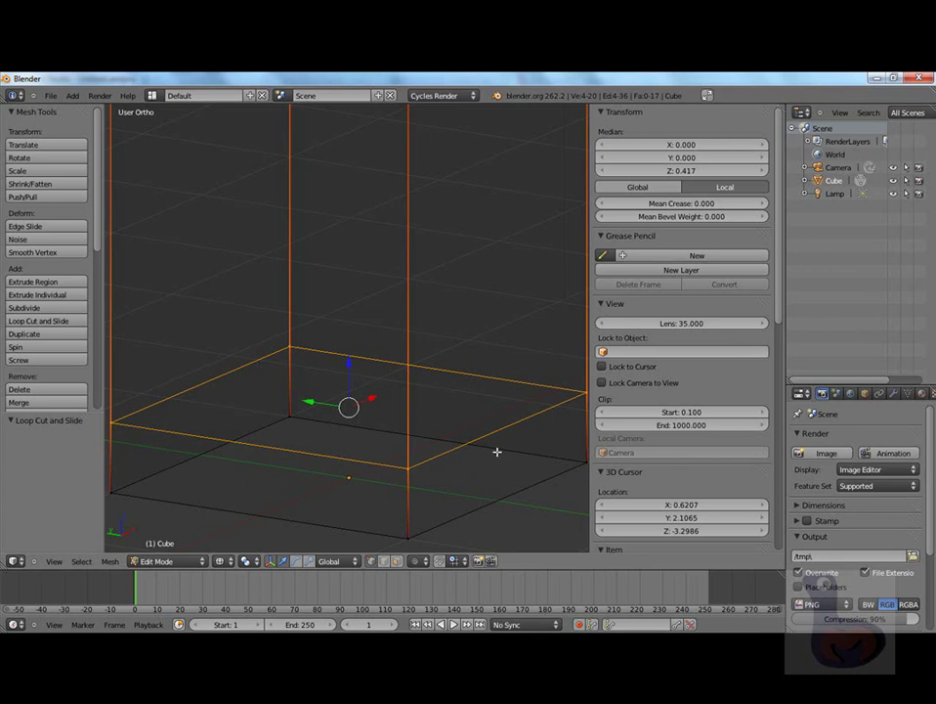
{"action": "scroll", "coordinate": [500, 456], "scroll_direction": "down", "scroll_amount": 2}
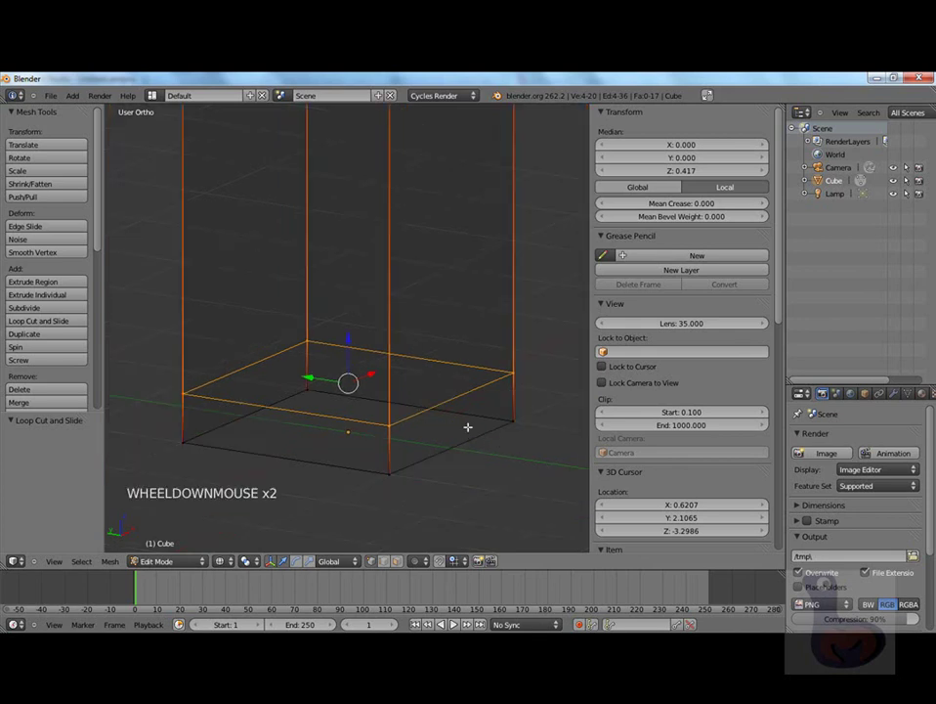
{"action": "middle_click_drag", "start_coordinate": [468, 426], "coordinate": [364, 449]}
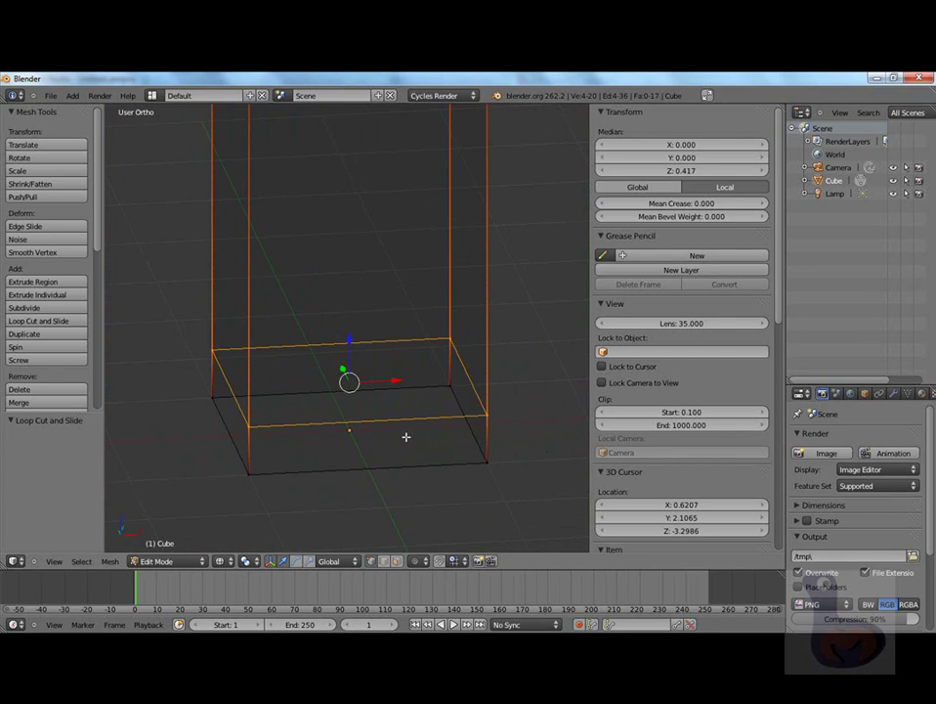
{"action": "key", "text": "KP_1"}
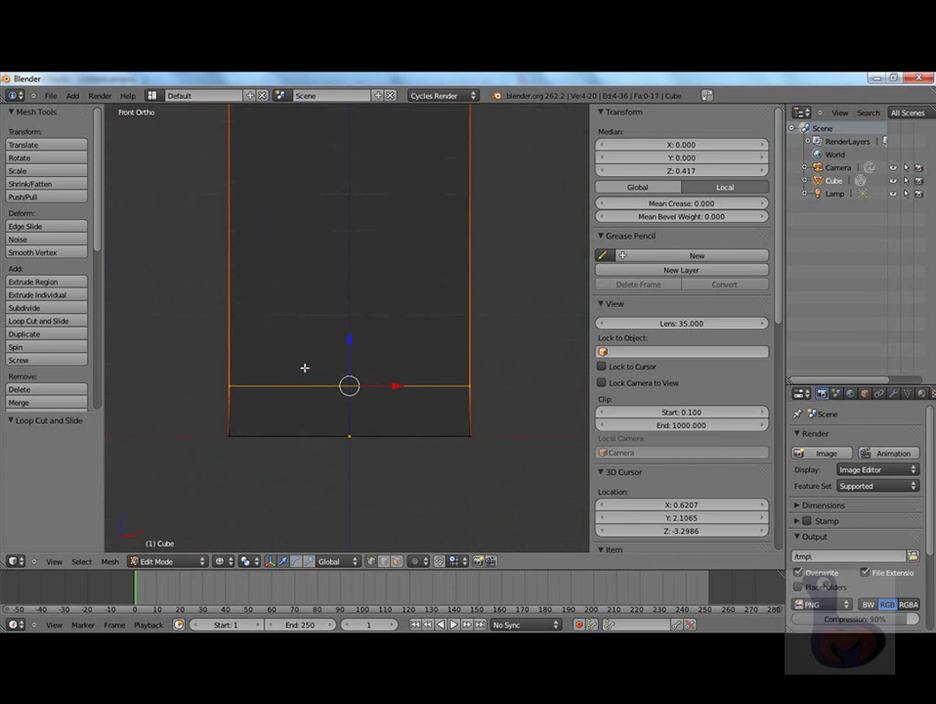
{"action": "key", "text": "ctrl+r"}
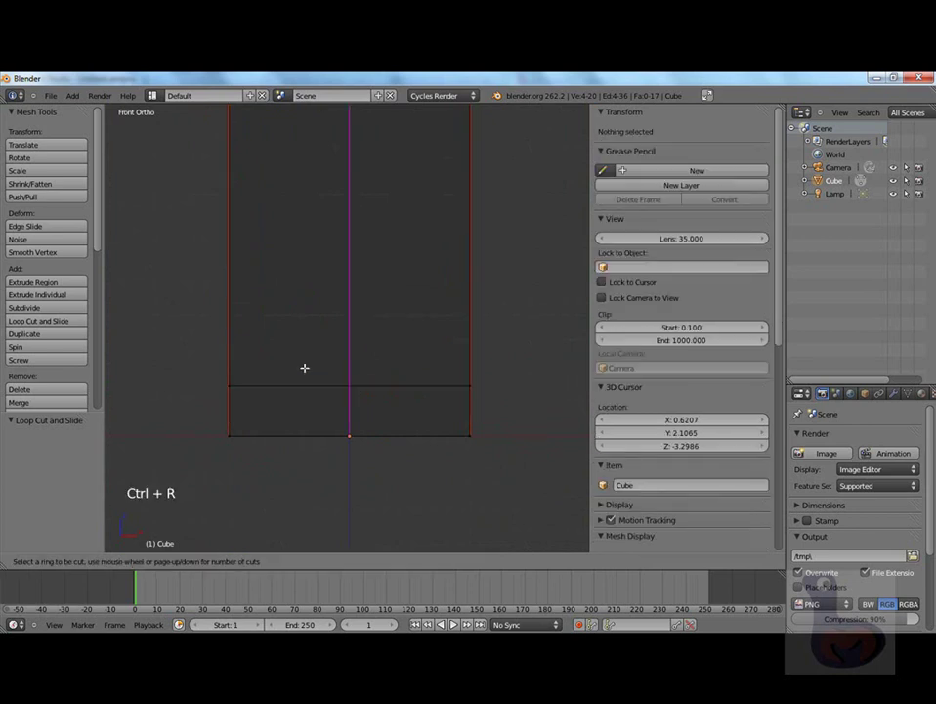
{"action": "left_click", "coordinate": [236, 336]}
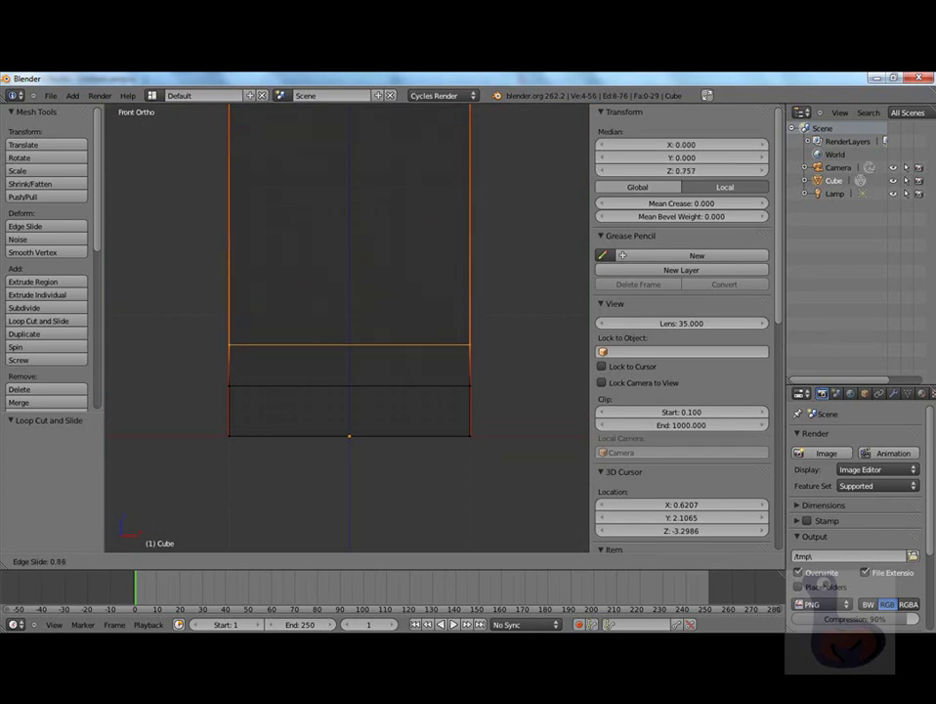
{"action": "left_click", "coordinate": [346, 505]}
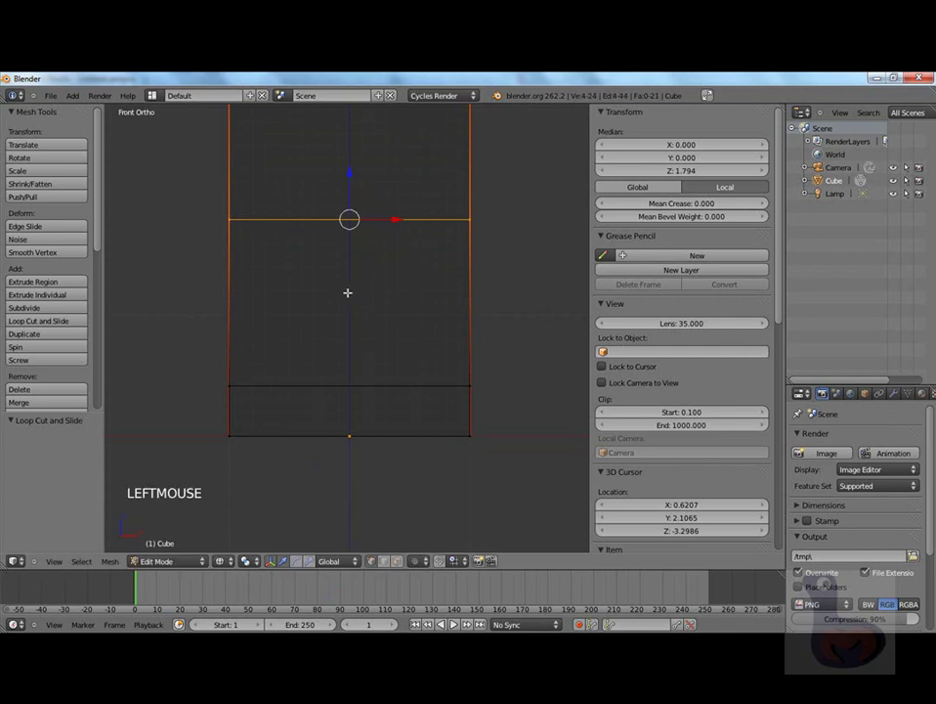
Move the upper edge loop down along Z by about 1.317, so it sits just above the lower loop.
{"action": "key", "text": "g"}
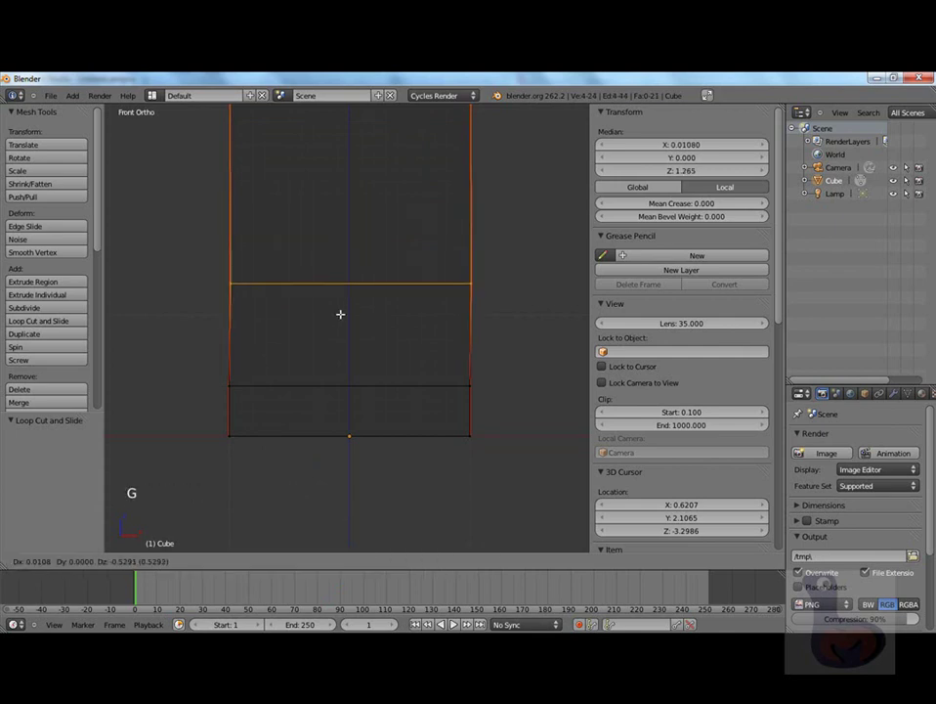
{"action": "right_click", "coordinate": [344, 341]}
{"action": "key", "text": "g"}
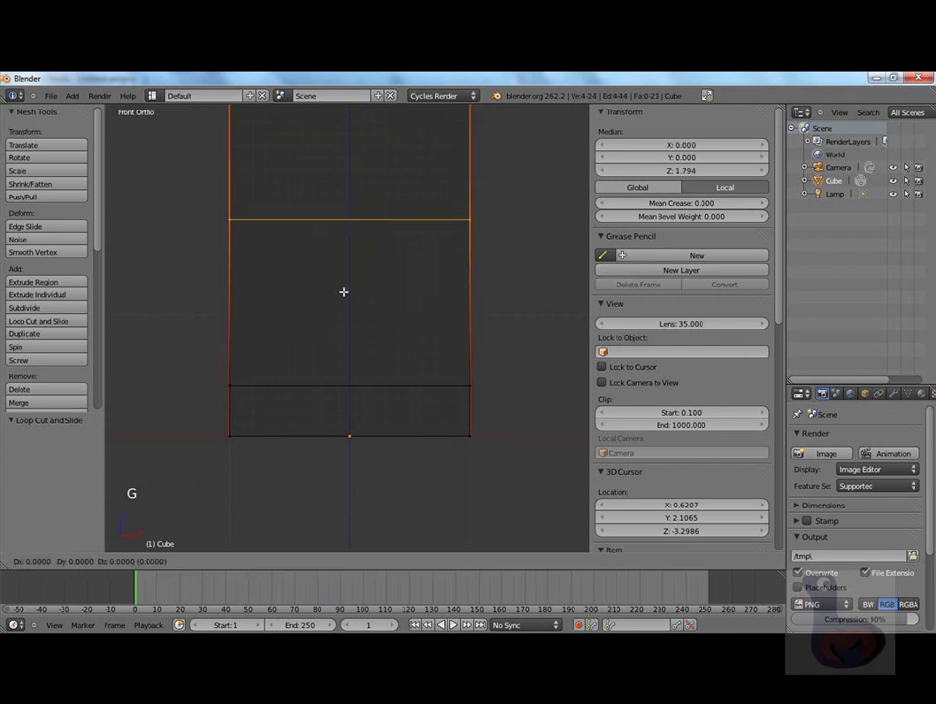
{"action": "key", "text": "z"}
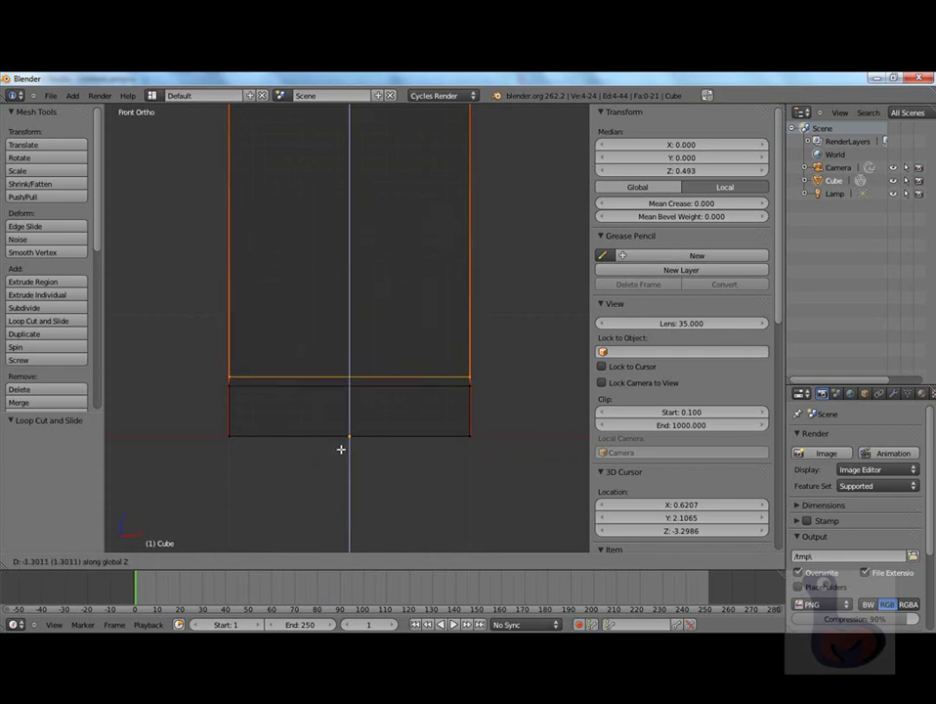
{"action": "left_click", "coordinate": [346, 450]}
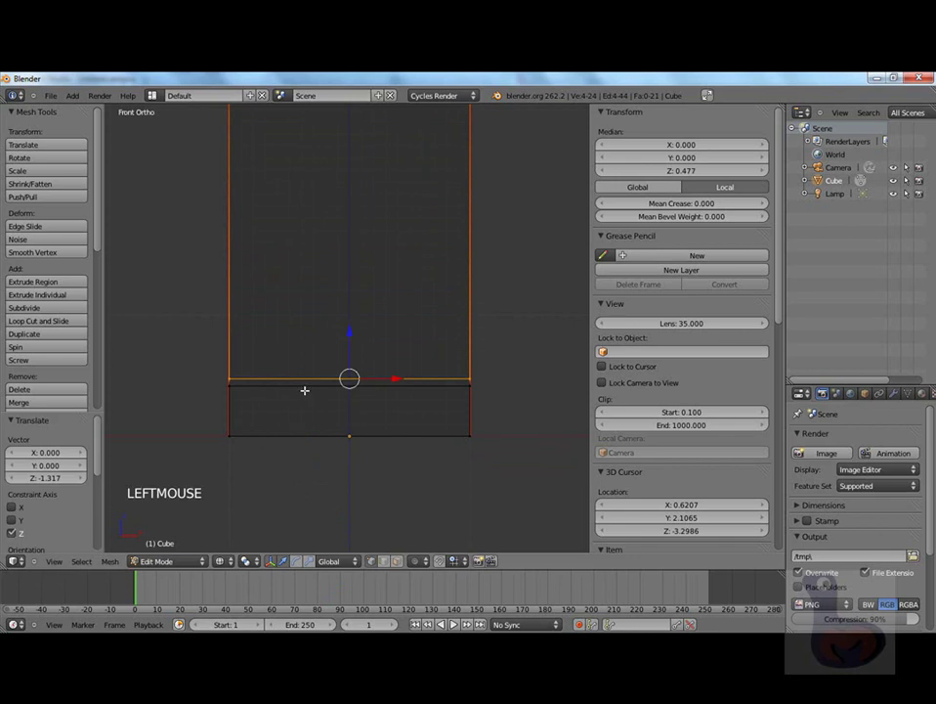
Select both closely spaced horizontal edge loops near the base, including the narrow face band between them.
{"action": "right_click", "coordinate": [305, 382], "text": "shift"}
{"action": "right_click", "coordinate": [308, 385], "text": "shift"}
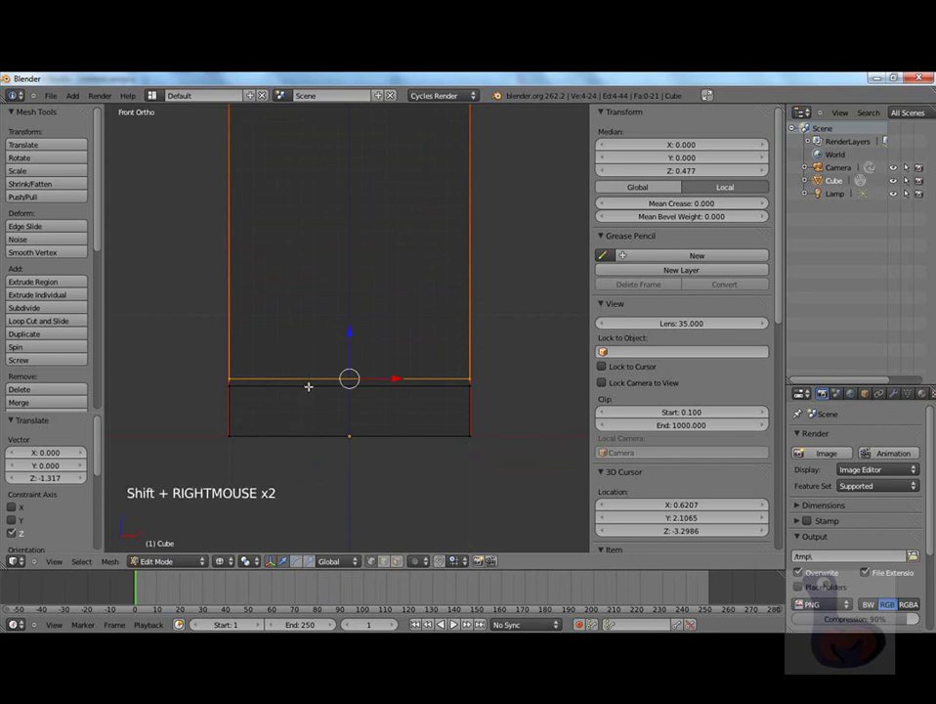
{"action": "scroll", "coordinate": [315, 386], "scroll_direction": "down", "scroll_amount": 1}
{"action": "scroll", "coordinate": [319, 395], "scroll_direction": "up", "scroll_amount": 2}
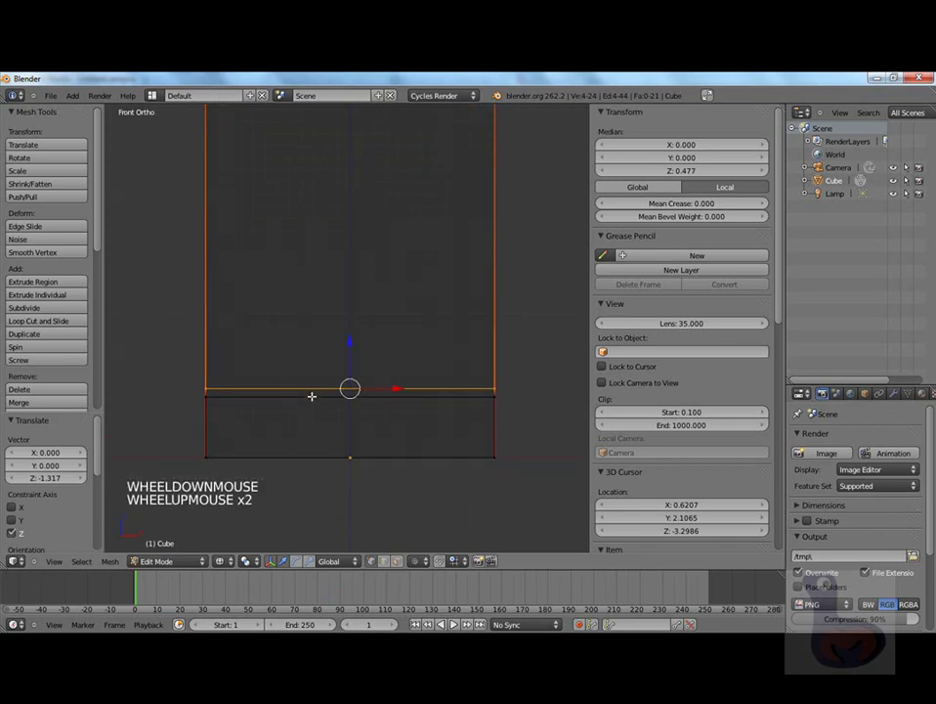
{"action": "right_click", "coordinate": [312, 397], "text": "shift"}
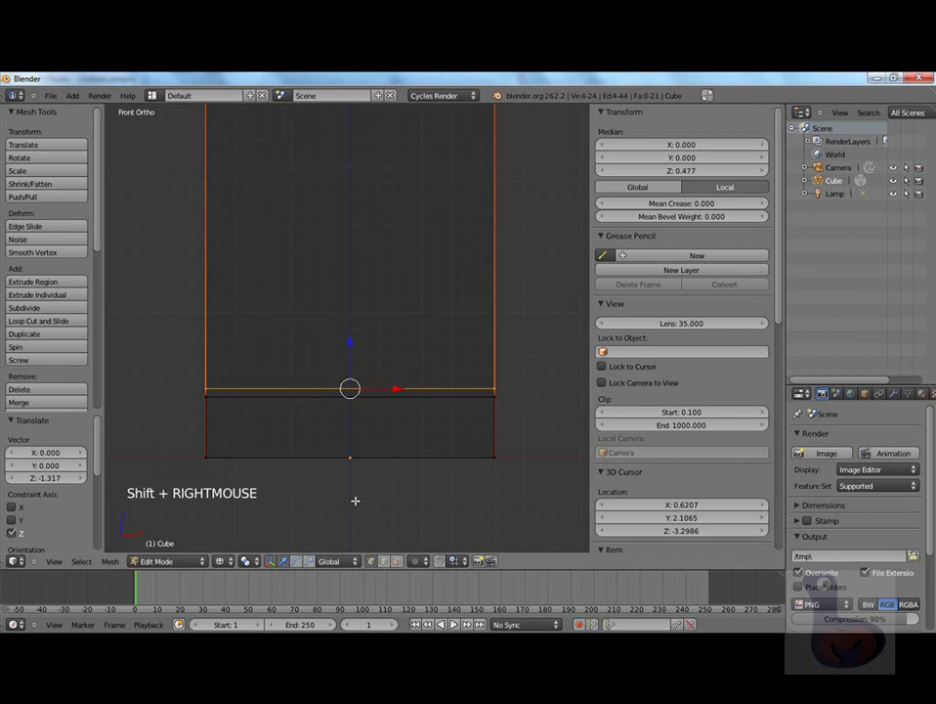
{"action": "middle_click_drag", "start_coordinate": [280, 431], "coordinate": [311, 432]}
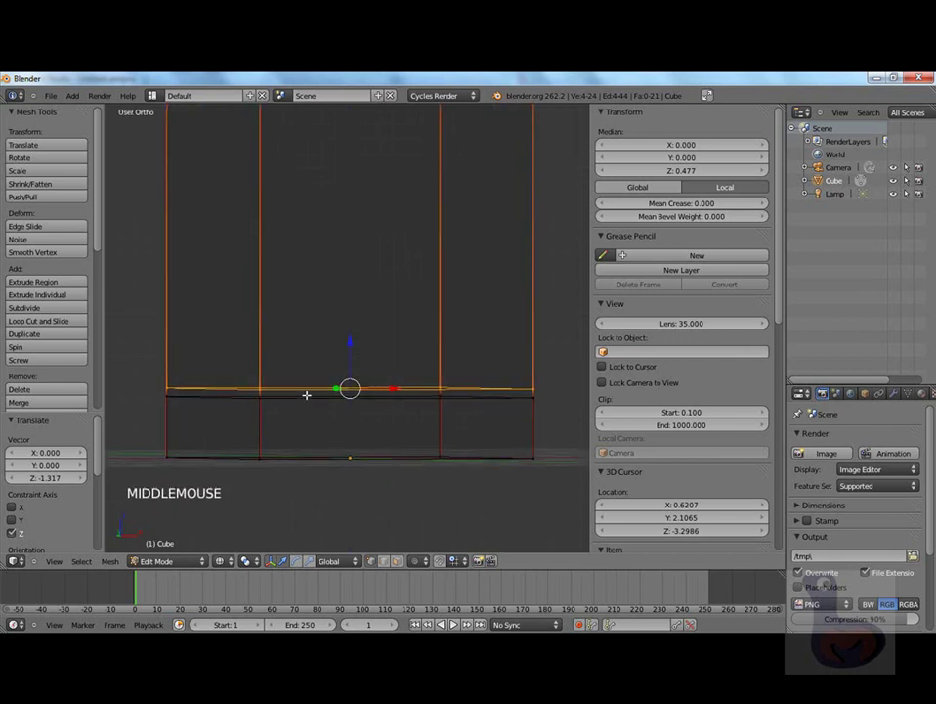
{"action": "right_click", "coordinate": [304, 399], "text": "alt"}
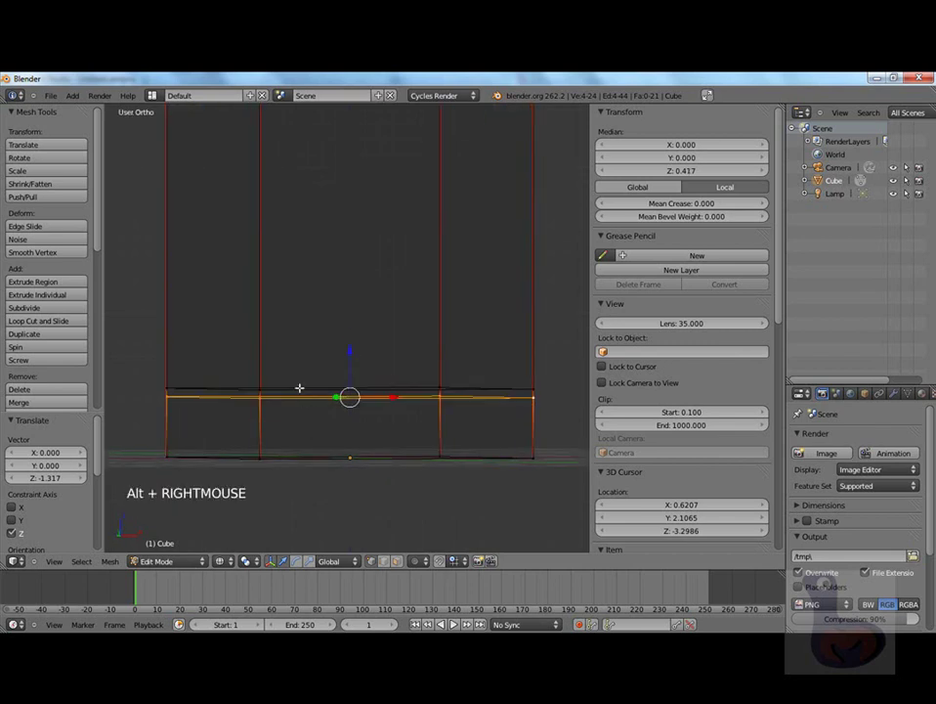
{"action": "right_click", "coordinate": [300, 391], "text": "alt+shift"}
{"action": "mouse_move", "coordinate": [349, 393]}
{"action": "middle_mouse_down"}
{"action": "mouse_move", "coordinate": [201, 407]}
{"action": "mouse_move", "coordinate": [360, 411]}
{"action": "middle_mouse_up"}
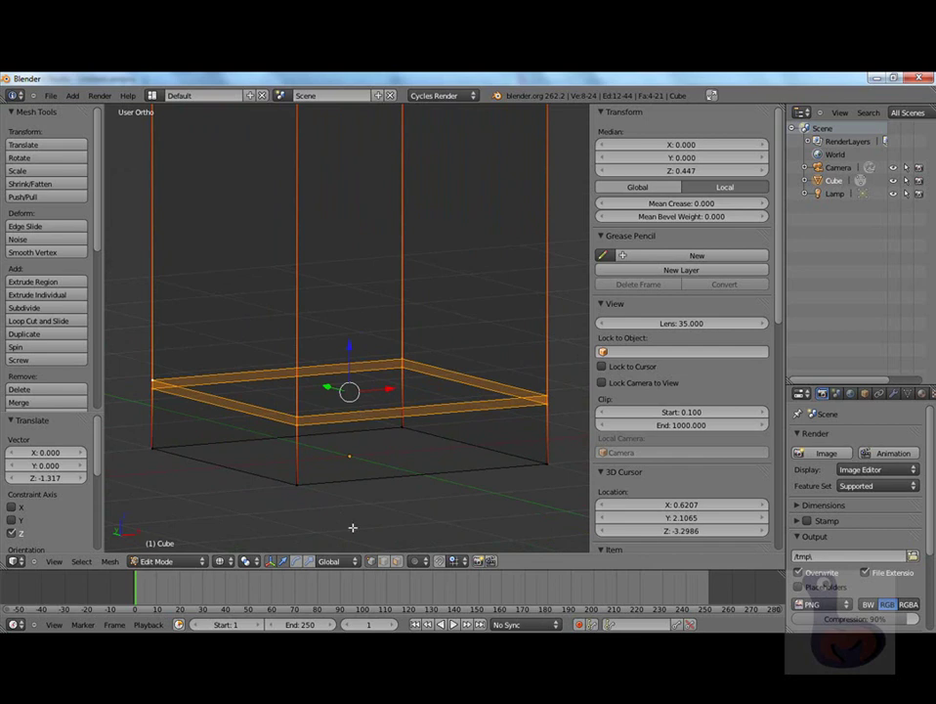
Extrude the narrow face band in place and scale it outward by about 1.287 to form a protruding ledge.
{"action": "scroll", "coordinate": [395, 439], "scroll_direction": "down", "scroll_amount": 2}
{"action": "scroll", "coordinate": [370, 384], "scroll_direction": "up", "scroll_amount": 2}
{"action": "mouse_move", "coordinate": [369, 384]}
{"action": "middle_mouse_down"}
{"action": "mouse_move", "coordinate": [412, 385]}
{"action": "mouse_move", "coordinate": [371, 393]}
{"action": "middle_mouse_up"}
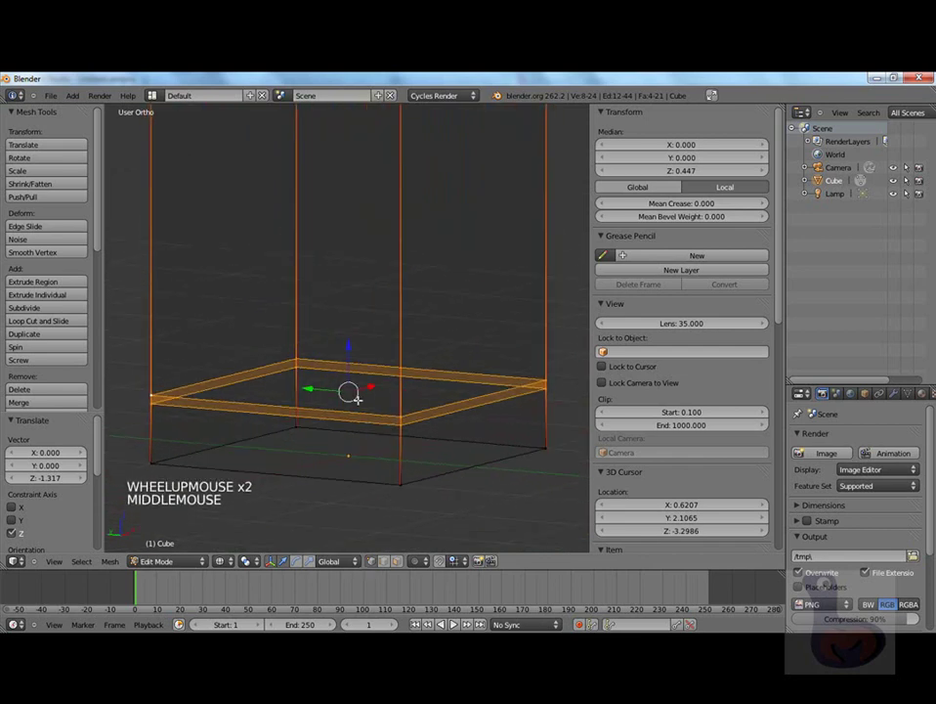
{"action": "key", "text": "e"}
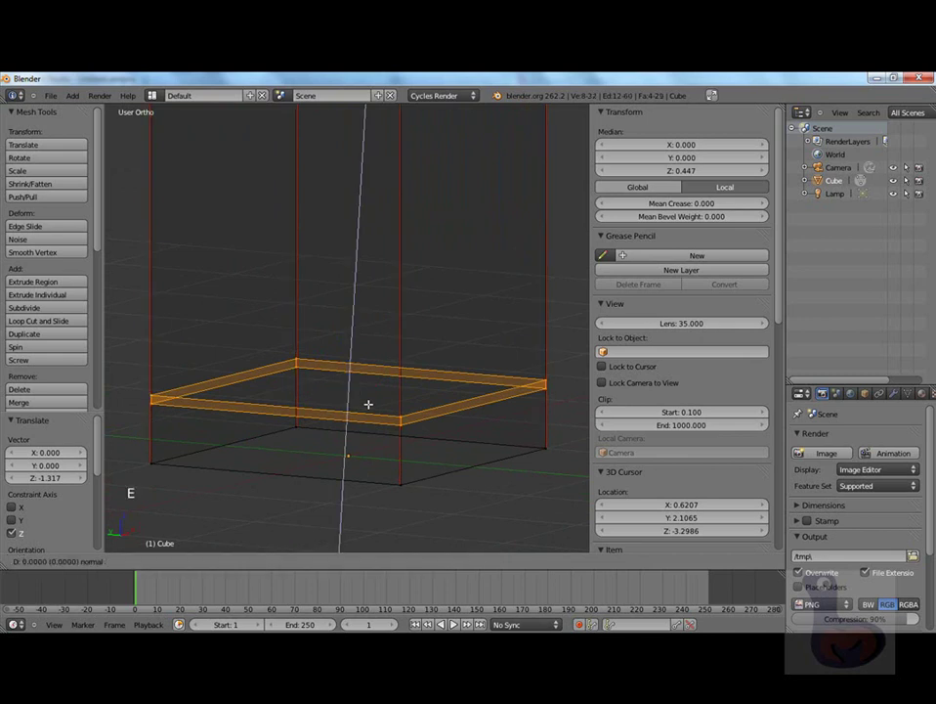
{"action": "key", "text": "s"}
{"action": "left_click", "coordinate": [377, 407]}
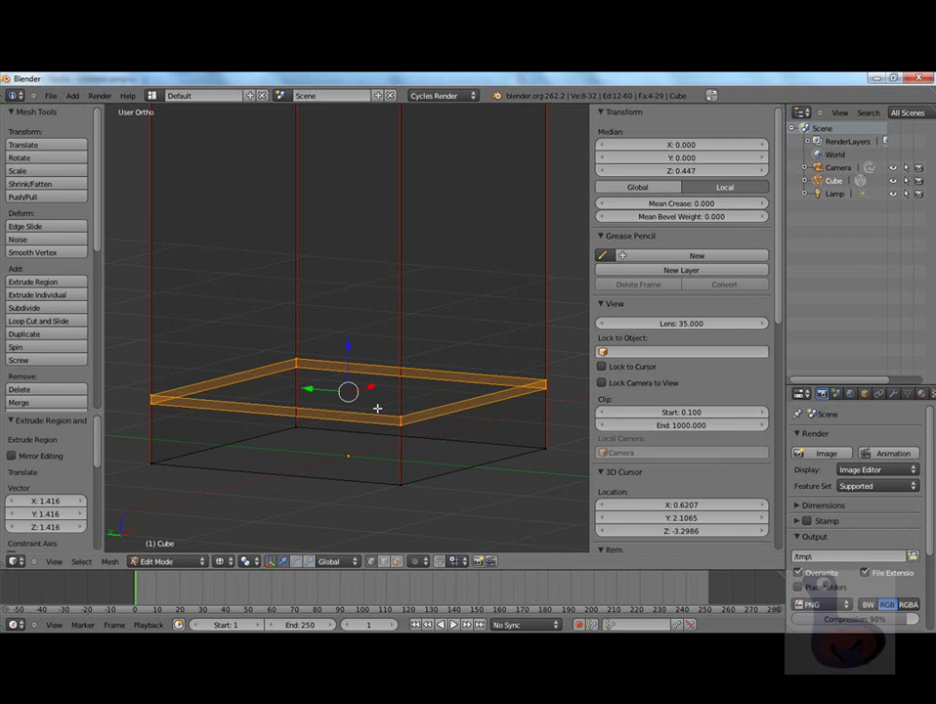
{"action": "key", "text": "s"}
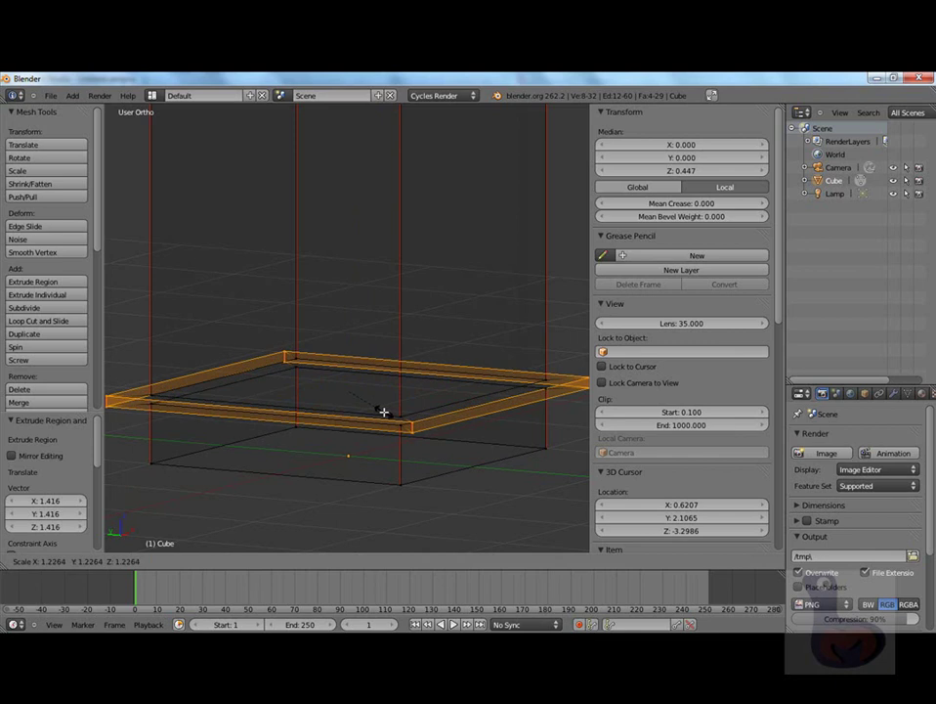
{"action": "left_click", "coordinate": [402, 413]}
In front view, add a horizontal loop cut around the block just above its bottom edge, at about Z 0.04.
{"action": "middle_click_drag", "start_coordinate": [403, 413], "coordinate": [357, 458]}
{"action": "right_click", "coordinate": [342, 464]}
{"action": "middle_click", "coordinate": [392, 449]}
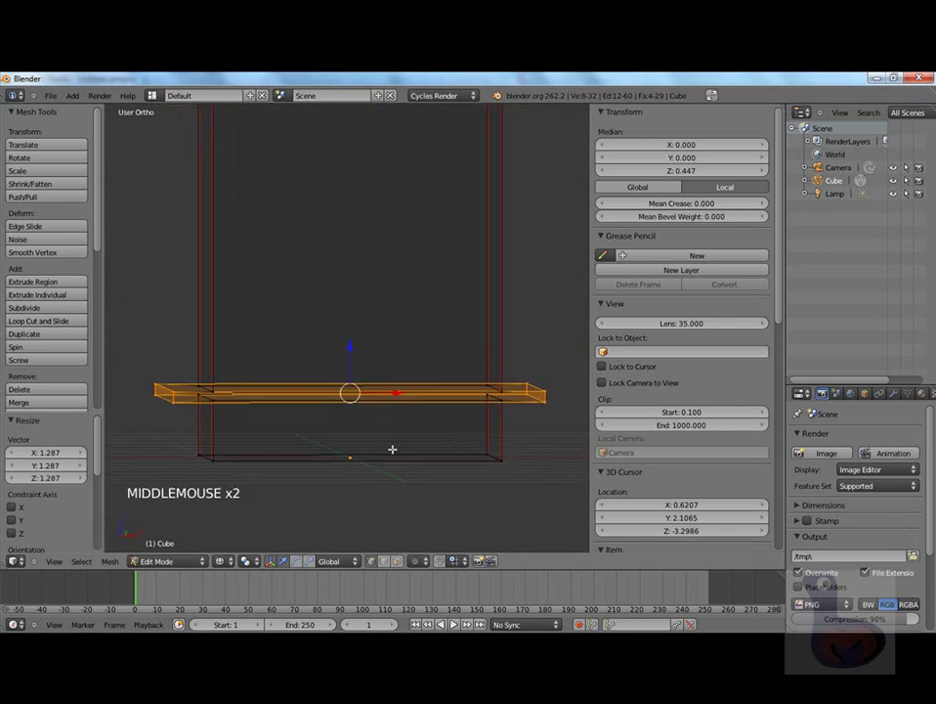
{"action": "key", "text": "KP_1"}
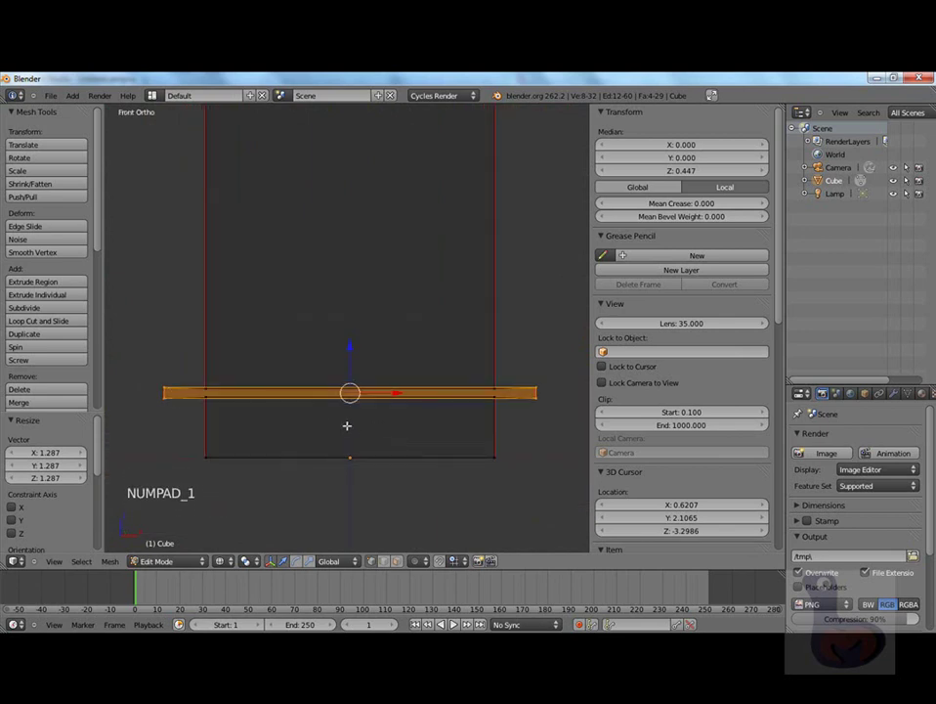
{"action": "key", "text": "ctrl+r"}
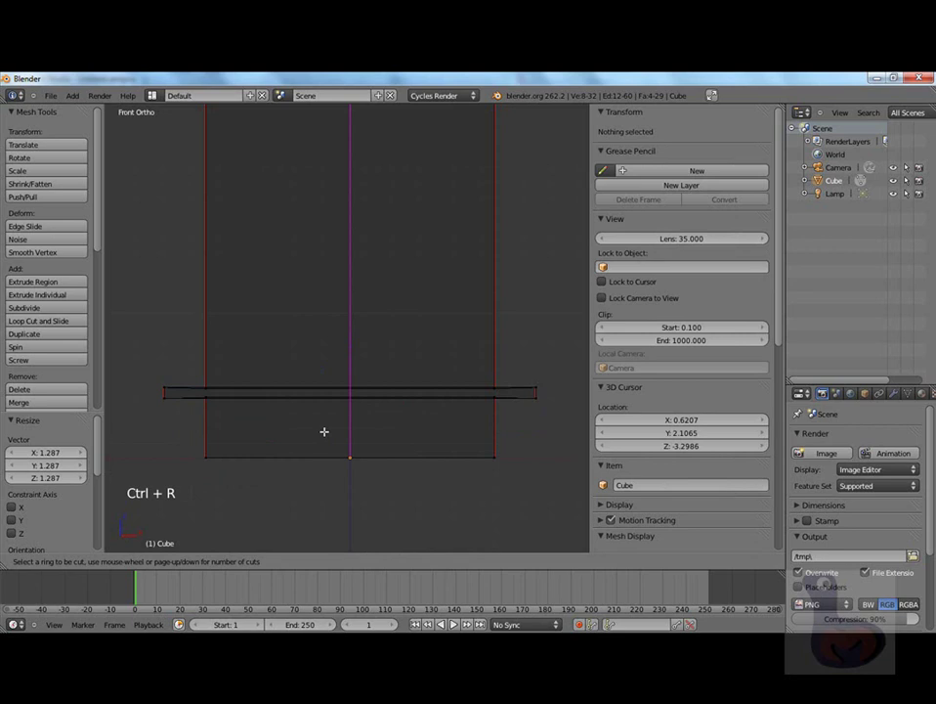
{"action": "left_click", "coordinate": [208, 424]}
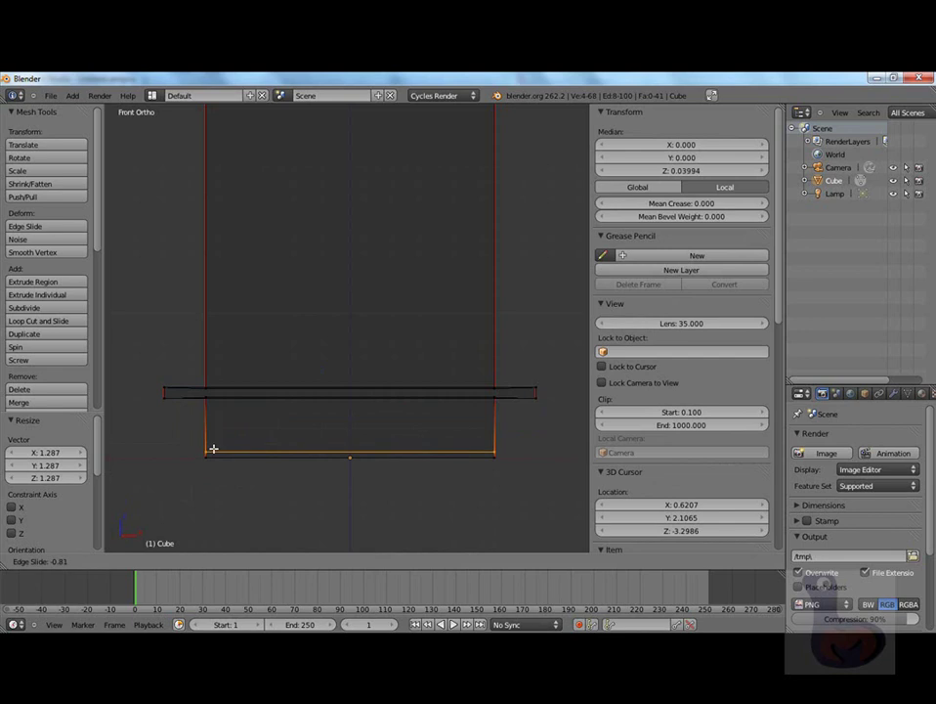
{"action": "left_click", "coordinate": [213, 449]}
Add the block's bottom edge loop to the selection so the thin face band at the base is selected.
{"action": "middle_click_drag", "start_coordinate": [292, 448], "coordinate": [270, 438]}
{"action": "scroll", "coordinate": [314, 418], "scroll_direction": "up", "scroll_amount": 2}
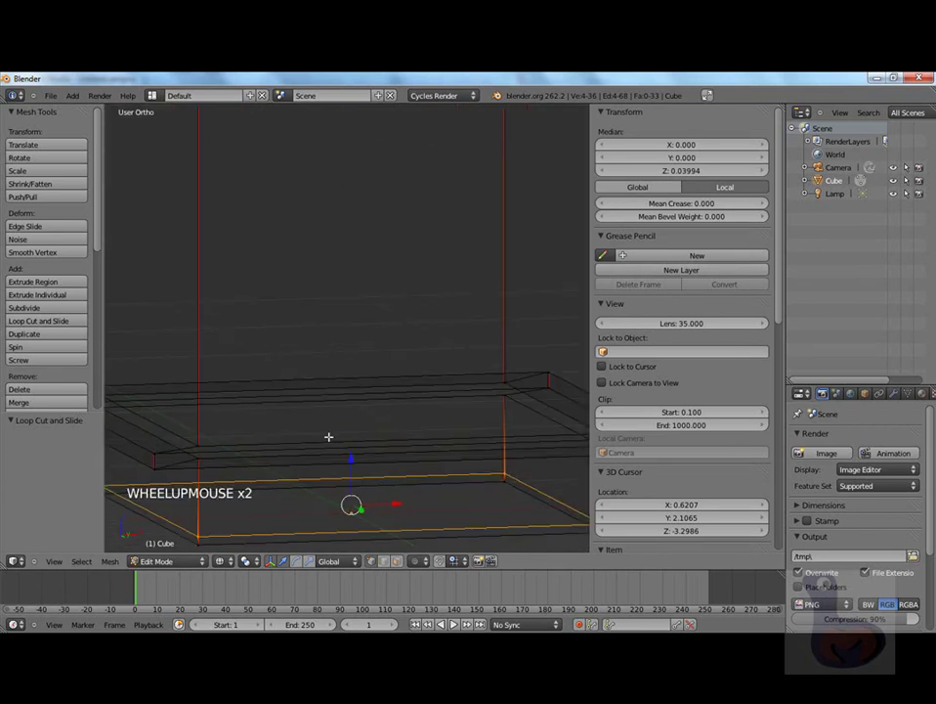
{"action": "right_click", "coordinate": [425, 483], "text": "alt+shift"}
{"action": "middle_click_drag", "start_coordinate": [430, 485], "coordinate": [448, 500]}
{"action": "key", "text": "KP_1"}
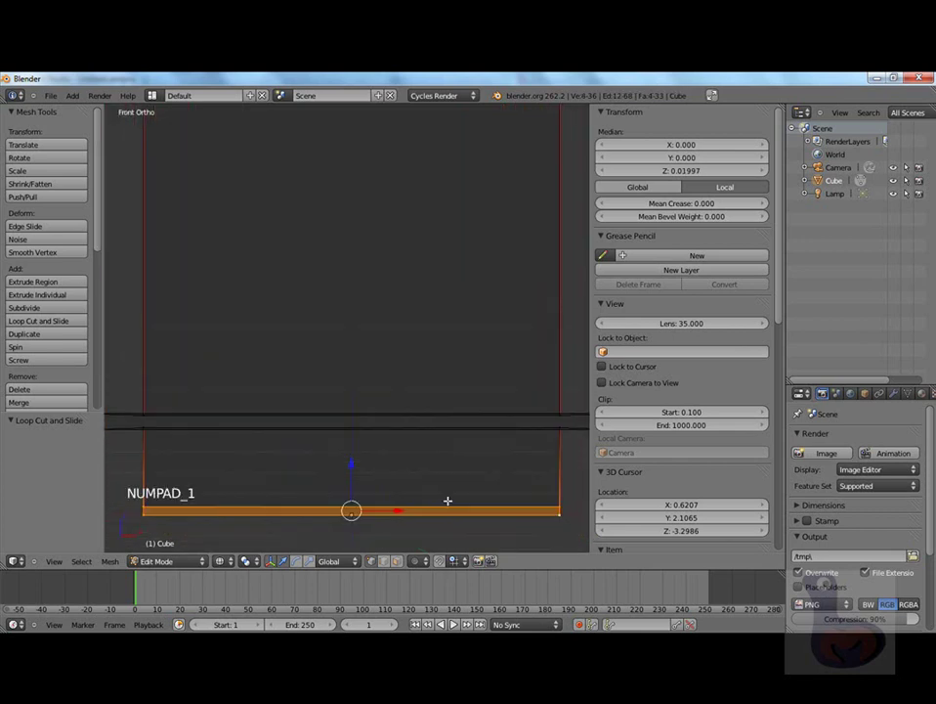
Extrude the thin bottom face band in place and scale it outward by about 1.177.
{"action": "scroll", "coordinate": [448, 501], "scroll_direction": "down", "scroll_amount": 3}
{"action": "middle_click_drag", "start_coordinate": [381, 463], "coordinate": [465, 478]}
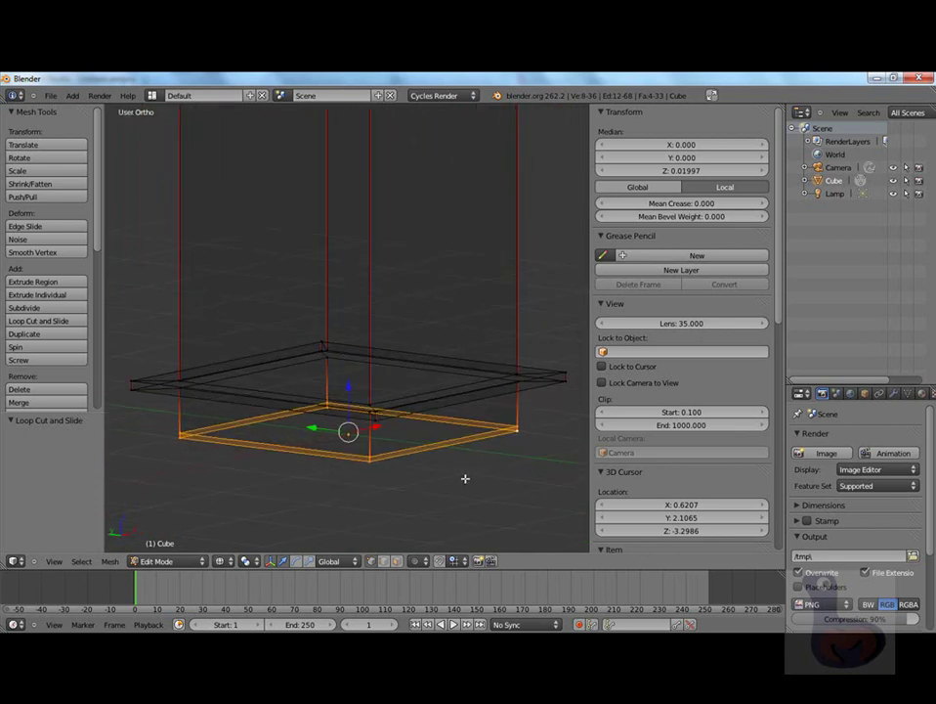
{"action": "key", "text": "e"}
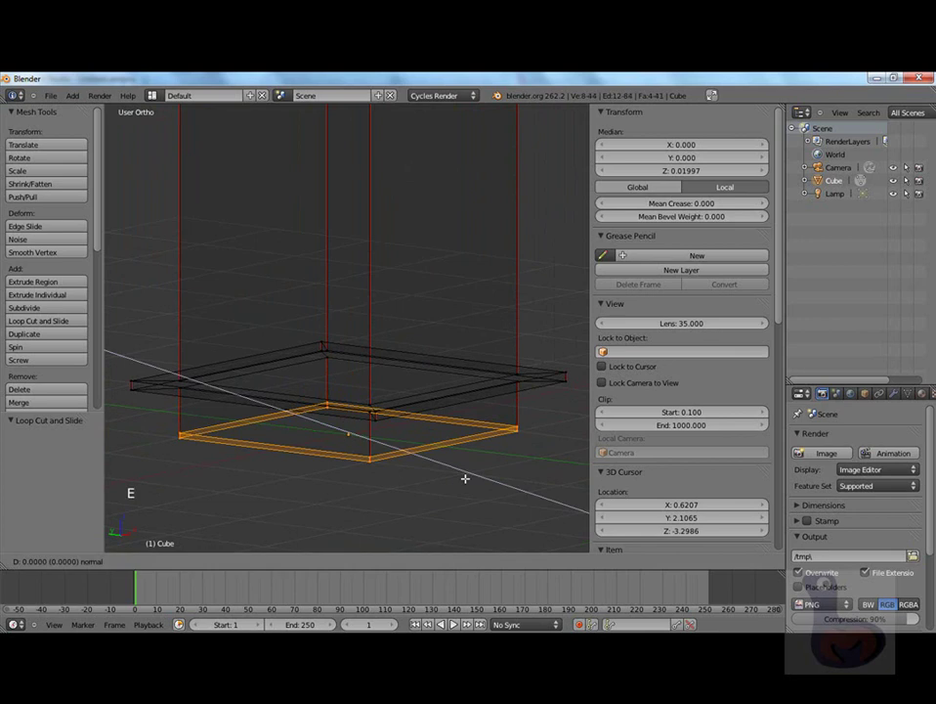
{"action": "right_click", "coordinate": [465, 477]}
{"action": "key", "text": "s"}
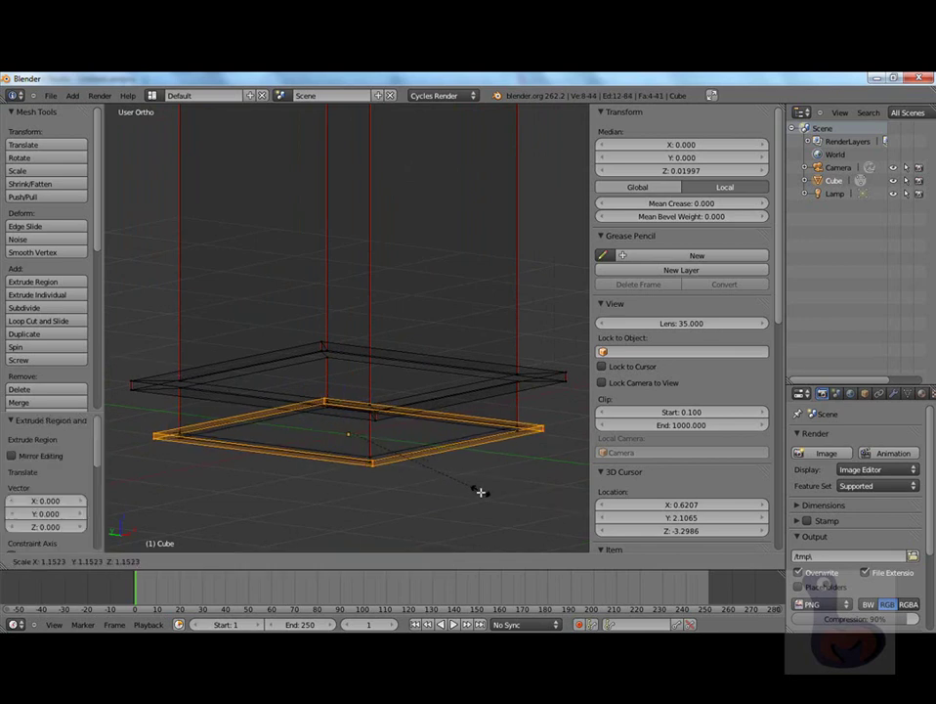
{"action": "left_click", "coordinate": [479, 494]}
In top view, scale the extruded bottom band by about 1.113 so it reaches slightly beyond the ledge above.
{"action": "middle_click_drag", "start_coordinate": [454, 453], "coordinate": [508, 466]}
{"action": "key", "text": "KP_7"}
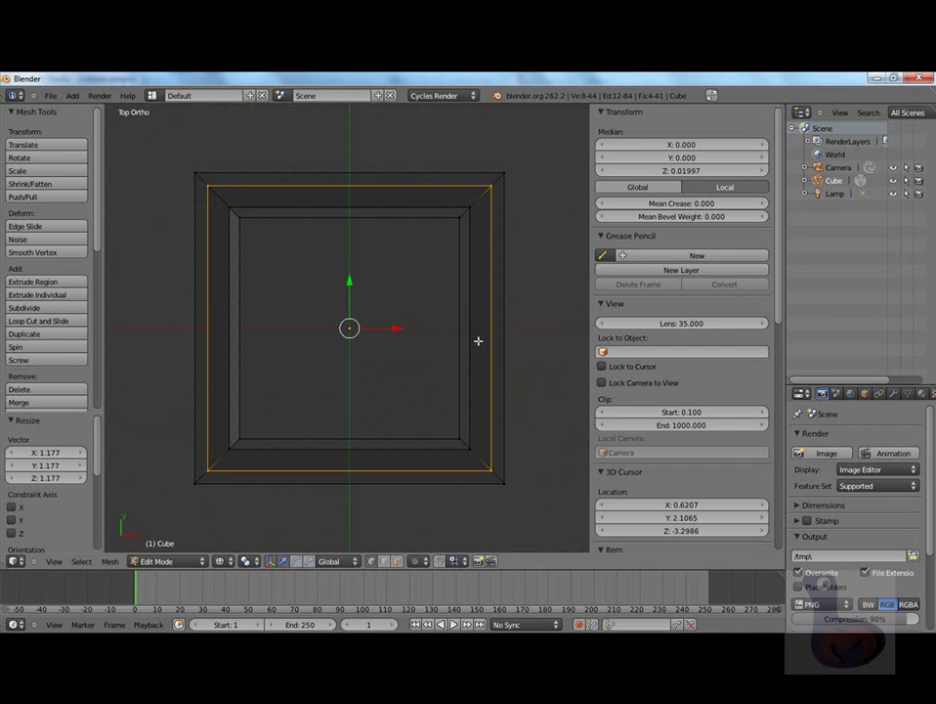
{"action": "key", "text": "s"}
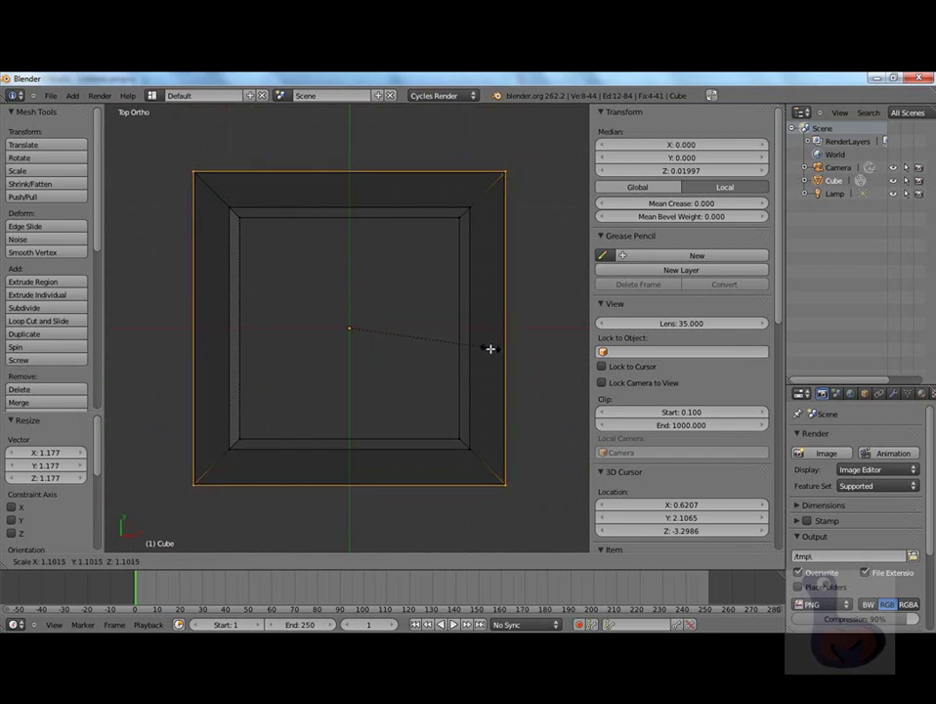
{"action": "left_click", "coordinate": [486, 350]}
Switch the viewport to solid shading and examine the building's base, ledge and recessed roof from several angles.
{"action": "middle_click_drag", "start_coordinate": [481, 350], "coordinate": [455, 257]}
{"action": "mouse_move", "coordinate": [547, 529]}
{"action": "middle_mouse_down"}
{"action": "mouse_move", "coordinate": [535, 491]}
{"action": "mouse_move", "coordinate": [557, 485]}
{"action": "mouse_move", "coordinate": [459, 480]}
{"action": "mouse_move", "coordinate": [237, 495]}
{"action": "mouse_move", "coordinate": [511, 499]}
{"action": "mouse_move", "coordinate": [456, 498]}
{"action": "middle_mouse_up"}
{"action": "key", "text": "z"}
{"action": "scroll", "coordinate": [457, 496], "scroll_direction": "down", "scroll_amount": 2}
{"action": "scroll", "coordinate": [449, 454], "scroll_direction": "down", "scroll_amount": 2}
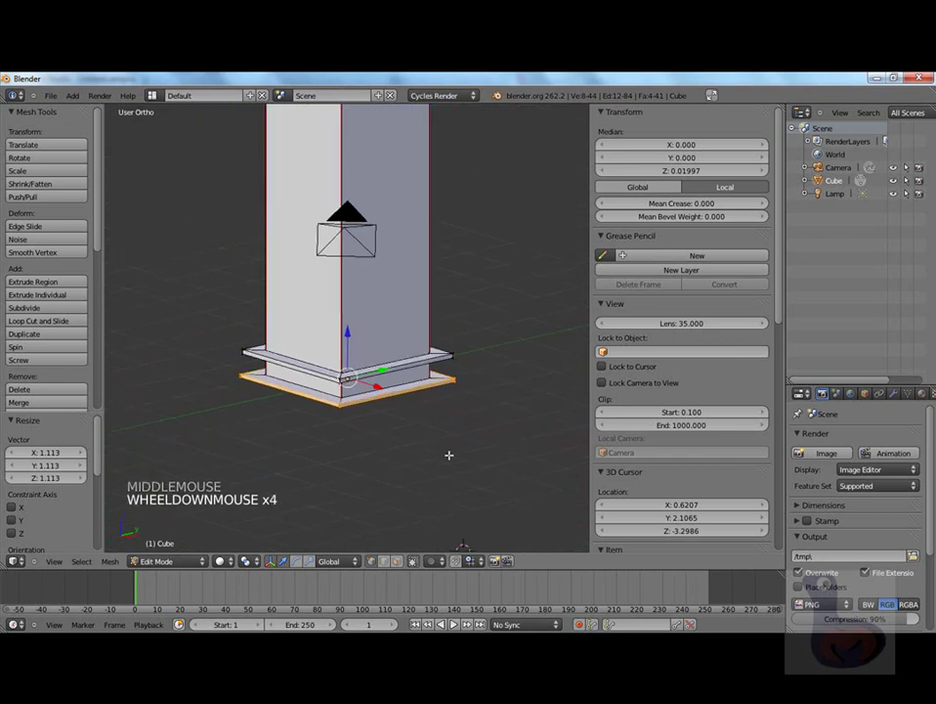
{"action": "scroll", "coordinate": [389, 421], "scroll_direction": "up", "scroll_amount": 3}
{"action": "middle_click_drag", "start_coordinate": [391, 417], "coordinate": [379, 417]}
{"action": "scroll", "coordinate": [378, 419], "scroll_direction": "down", "scroll_amount": 2}
{"action": "scroll", "coordinate": [379, 418], "scroll_direction": "up", "scroll_amount": 1}
{"action": "scroll", "coordinate": [378, 418], "scroll_direction": "down", "scroll_amount": 5}
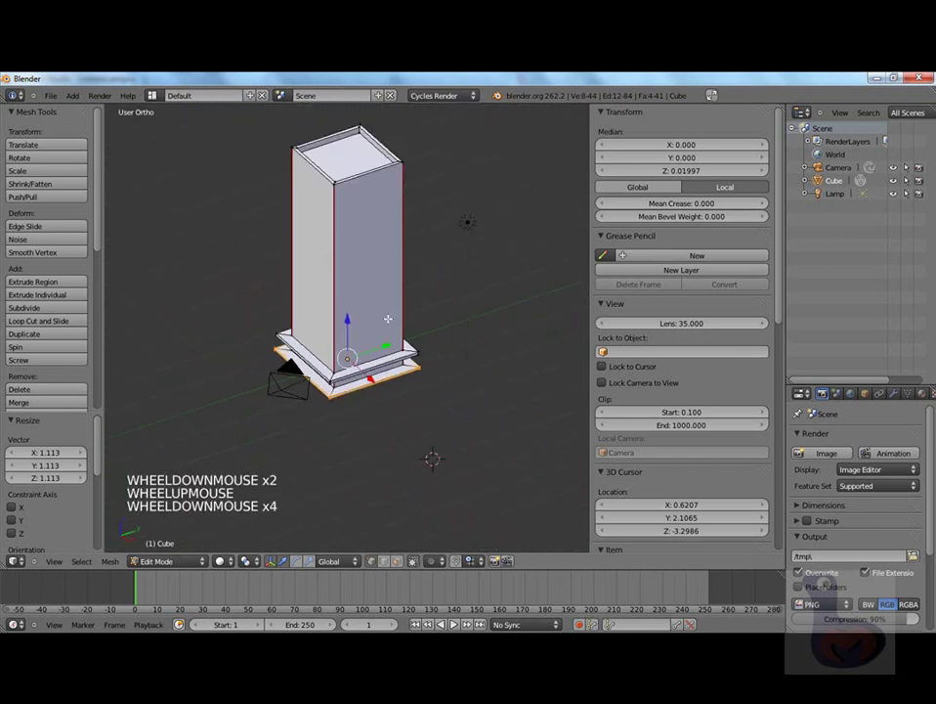
{"action": "mouse_move", "coordinate": [356, 274]}
{"action": "middle_mouse_down"}
{"action": "mouse_move", "coordinate": [344, 252]}
{"action": "mouse_move", "coordinate": [364, 262]}
{"action": "mouse_move", "coordinate": [336, 263]}
{"action": "mouse_move", "coordinate": [339, 276]}
{"action": "middle_mouse_up"}
{"action": "scroll", "coordinate": [344, 252], "scroll_direction": "up", "scroll_amount": 1}
{"action": "scroll", "coordinate": [344, 252], "scroll_direction": "down", "scroll_amount": 1}
{"action": "scroll", "coordinate": [344, 253], "scroll_direction": "up", "scroll_amount": 1}
{"action": "scroll", "coordinate": [346, 252], "scroll_direction": "up", "scroll_amount": 3}
{"action": "key", "text": "Tab"}
{"action": "key", "text": "Tab"}
{"action": "scroll", "coordinate": [336, 264], "scroll_direction": "down", "scroll_amount": 2}
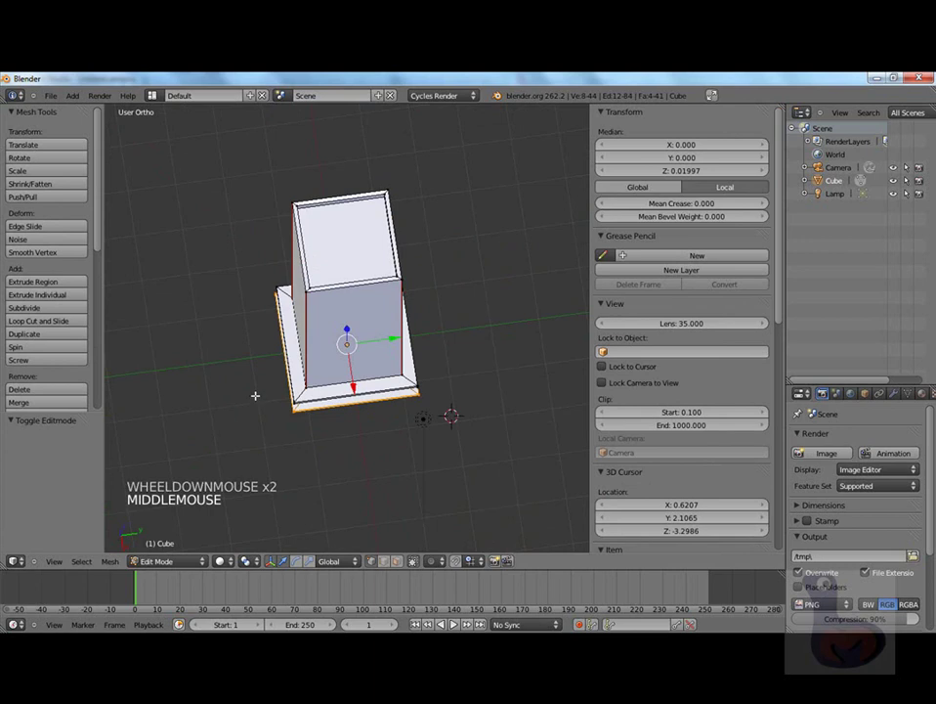
Select the inner top edge loop of the roof rim and snap the 3D cursor to the selection.
{"action": "key", "text": "KP_7"}
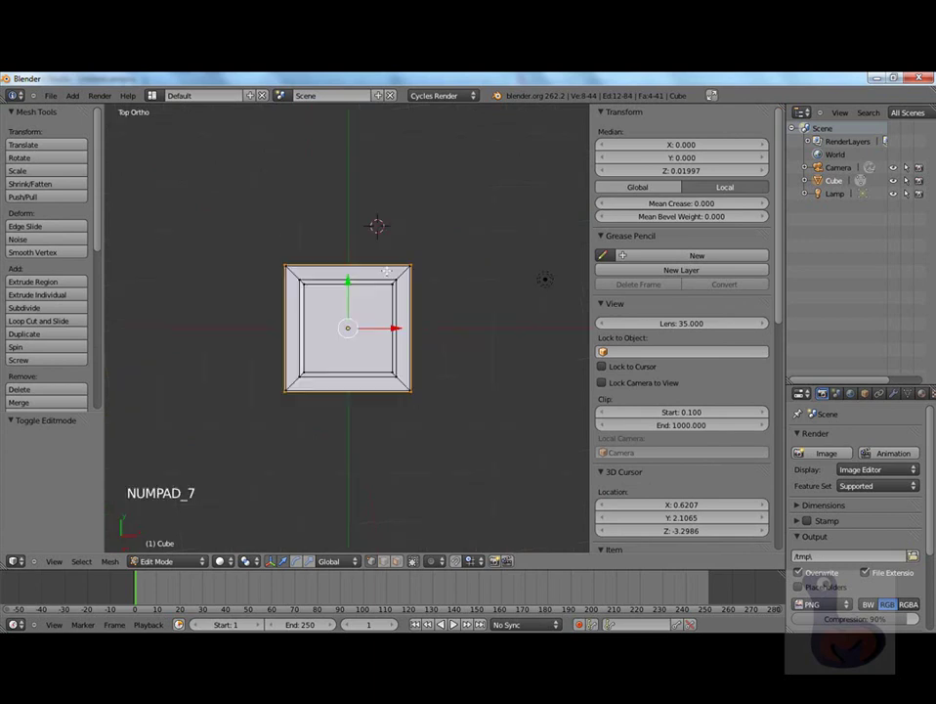
{"action": "scroll", "coordinate": [348, 329], "scroll_direction": "up", "scroll_amount": 4}
{"action": "scroll", "coordinate": [370, 358], "scroll_direction": "down", "scroll_amount": 2}
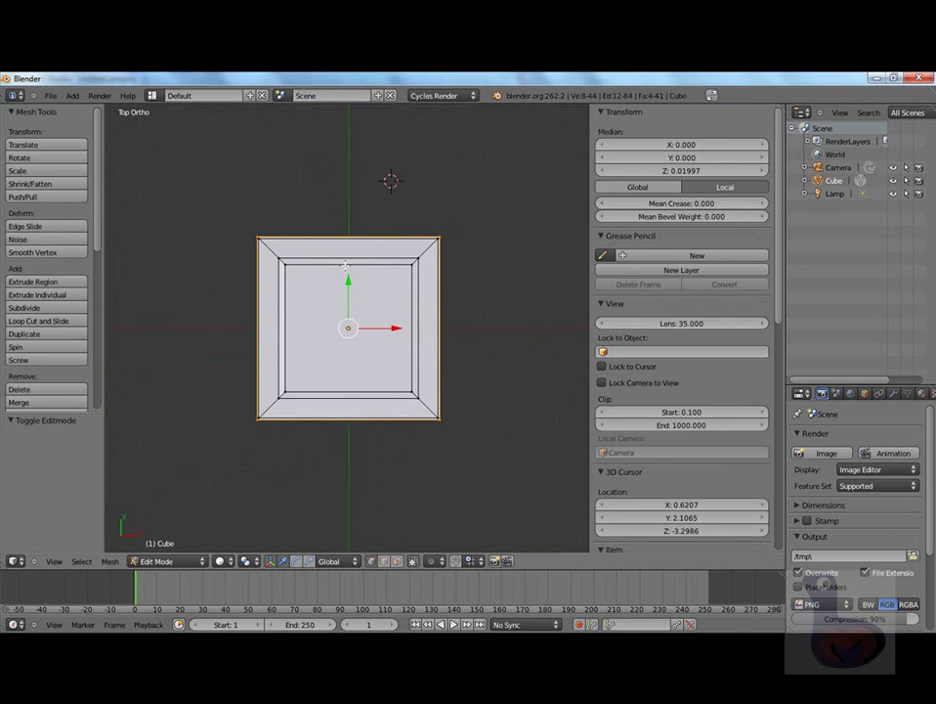
{"action": "right_click", "coordinate": [345, 265], "text": "alt"}
{"action": "middle_click_drag", "start_coordinate": [380, 305], "coordinate": [308, 247]}
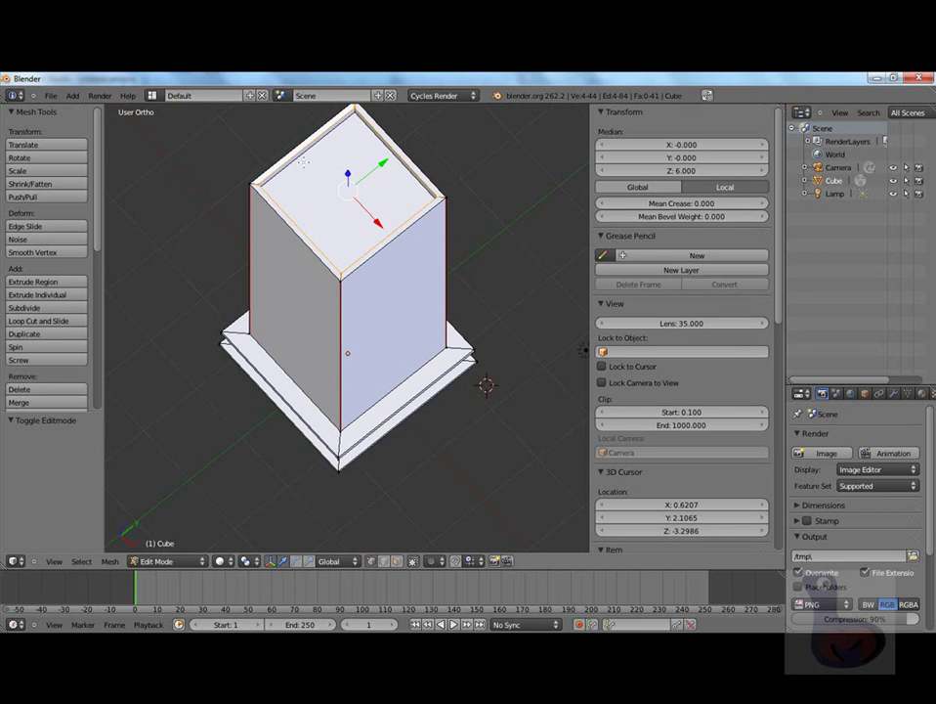
{"action": "middle_click_drag", "start_coordinate": [333, 165], "coordinate": [294, 200]}
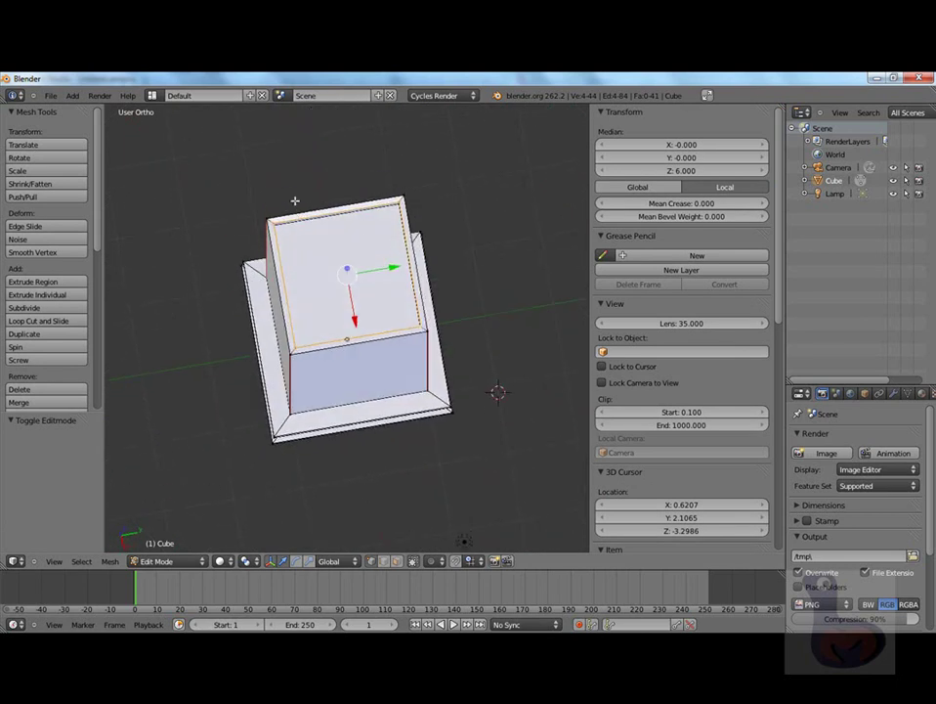
{"action": "scroll", "coordinate": [358, 232], "scroll_direction": "up", "scroll_amount": 2}
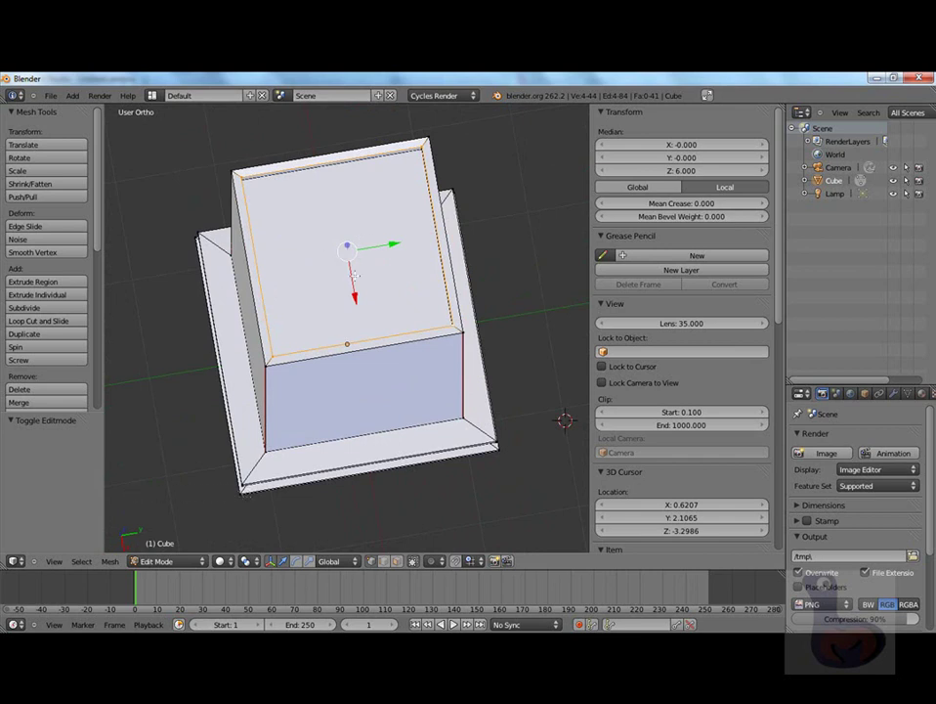
{"action": "scroll", "coordinate": [343, 296], "scroll_direction": "down", "scroll_amount": 1}
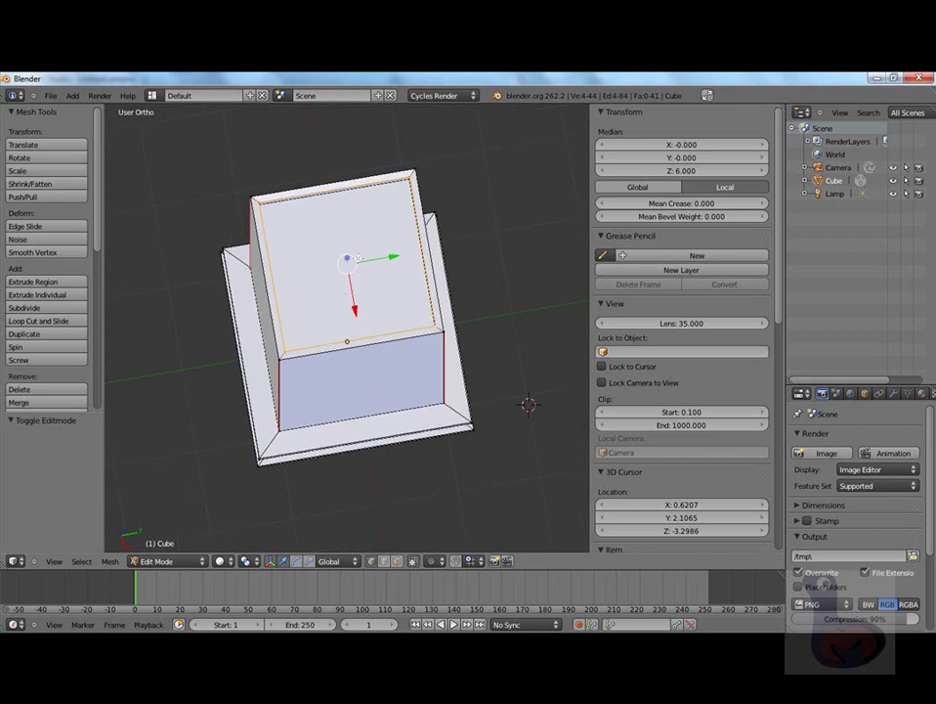
{"action": "left_click", "coordinate": [112, 567]}
{"action": "mouse_move", "coordinate": [122, 480]}
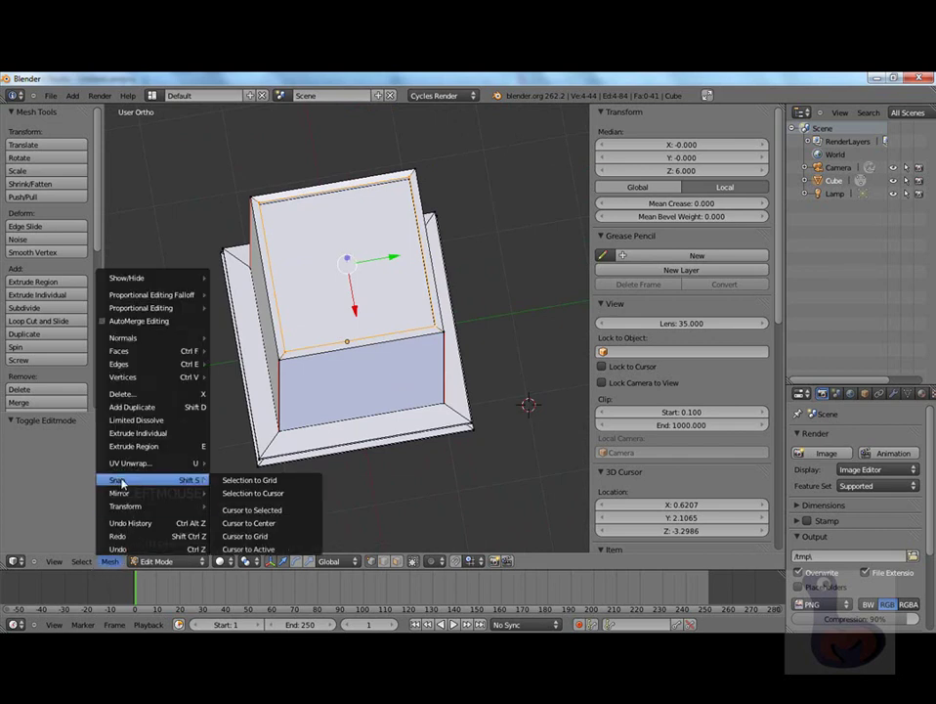
{"action": "left_click", "coordinate": [248, 510]}
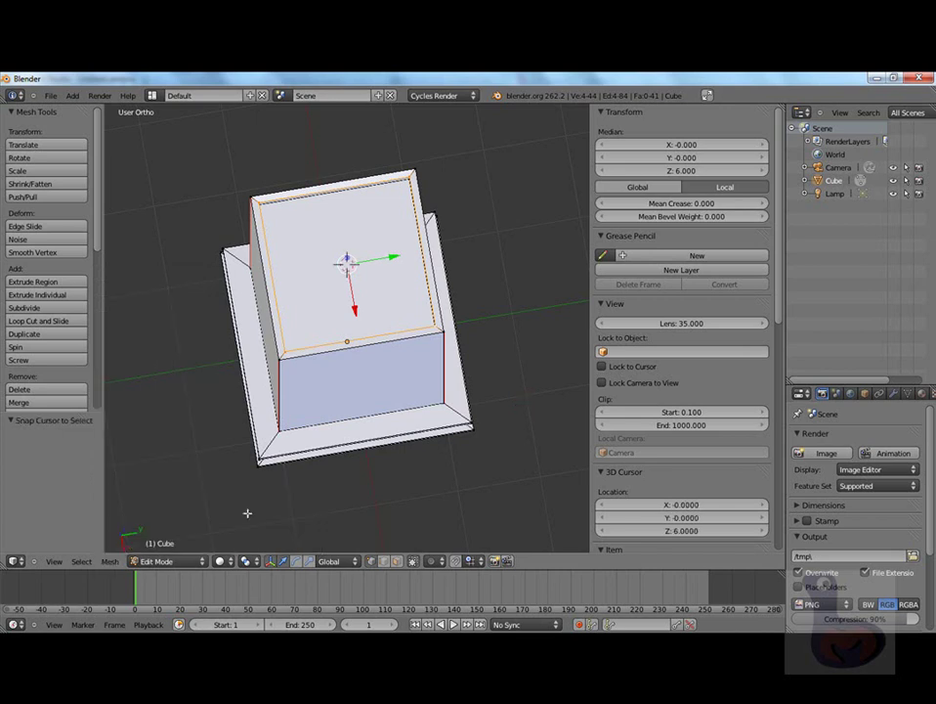
Add a cube at the 3D cursor on the roof and scale it down to about 0.094.
{"action": "middle_click_drag", "start_coordinate": [360, 256], "coordinate": [295, 241]}
{"action": "key", "text": "KP_Decimal"}
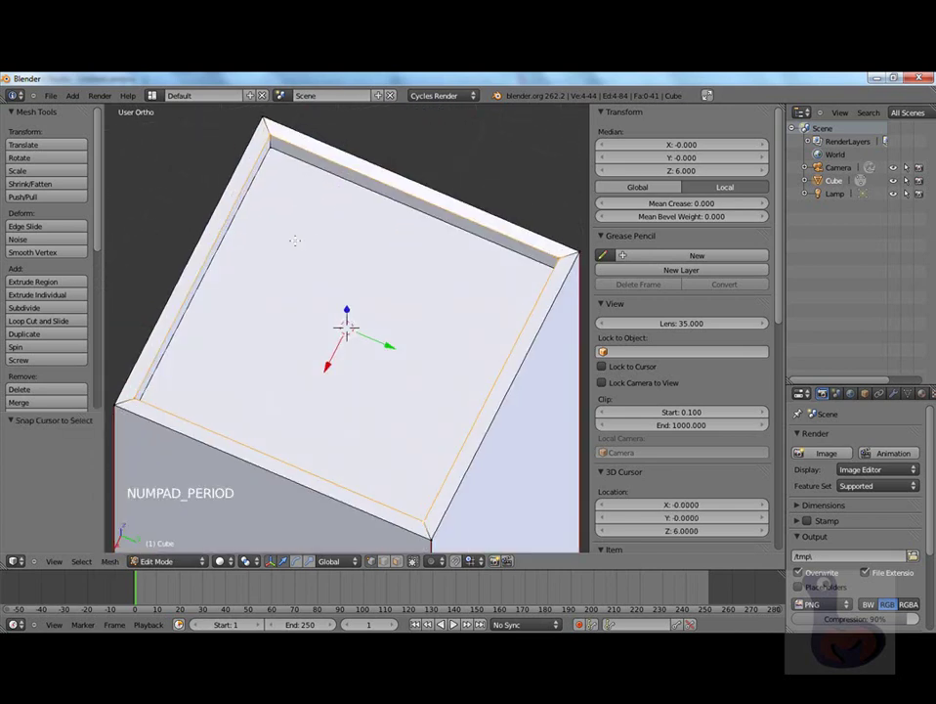
{"action": "scroll", "coordinate": [294, 240], "scroll_direction": "up", "scroll_amount": 2}
{"action": "scroll", "coordinate": [344, 410], "scroll_direction": "up", "scroll_amount": 2}
{"action": "middle_click_drag", "start_coordinate": [345, 388], "coordinate": [284, 349]}
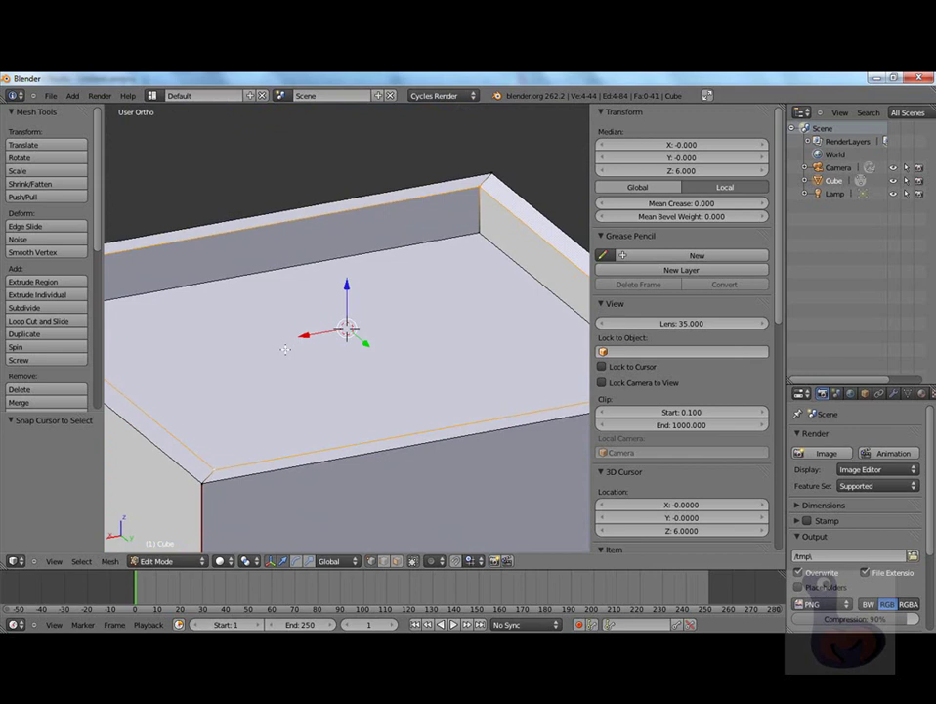
{"action": "key", "text": "shift+a"}
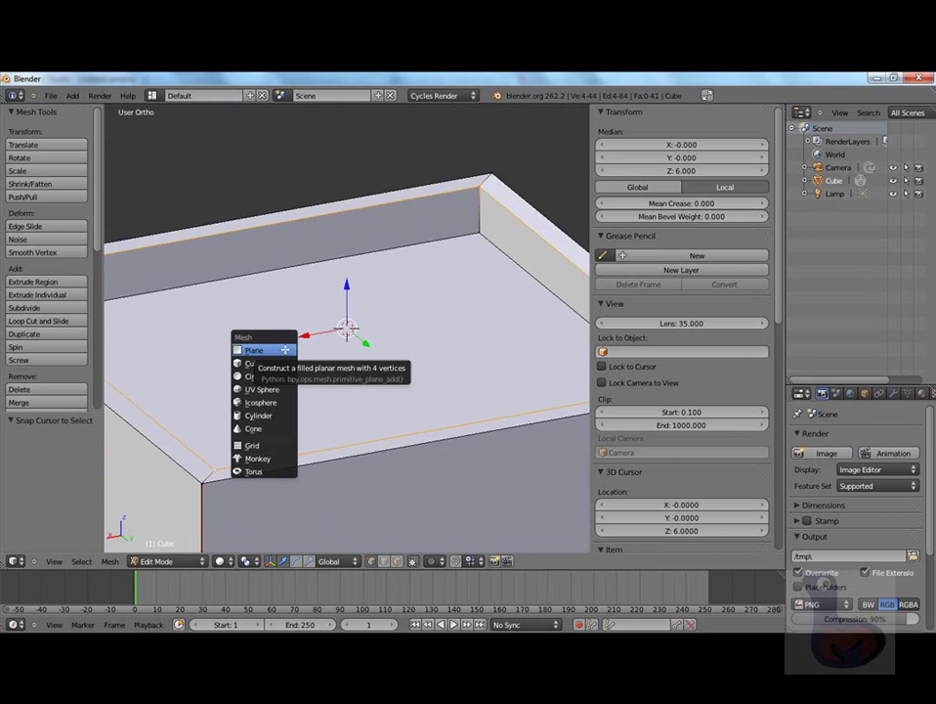
{"action": "left_click", "coordinate": [270, 363]}
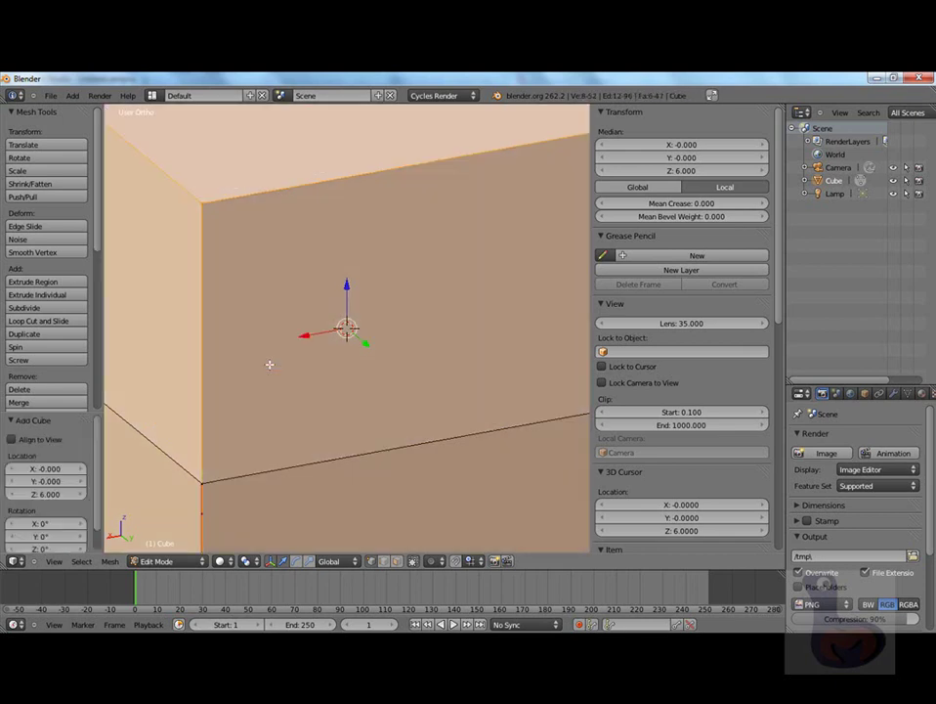
{"action": "scroll", "coordinate": [270, 364], "scroll_direction": "down", "scroll_amount": 6}
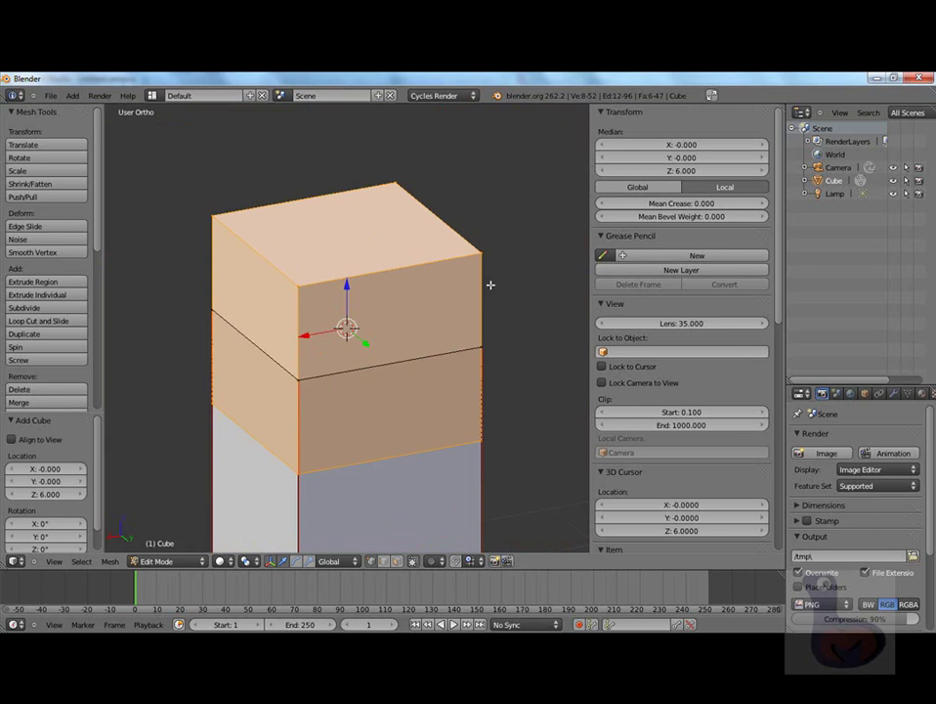
{"action": "key", "text": "s"}
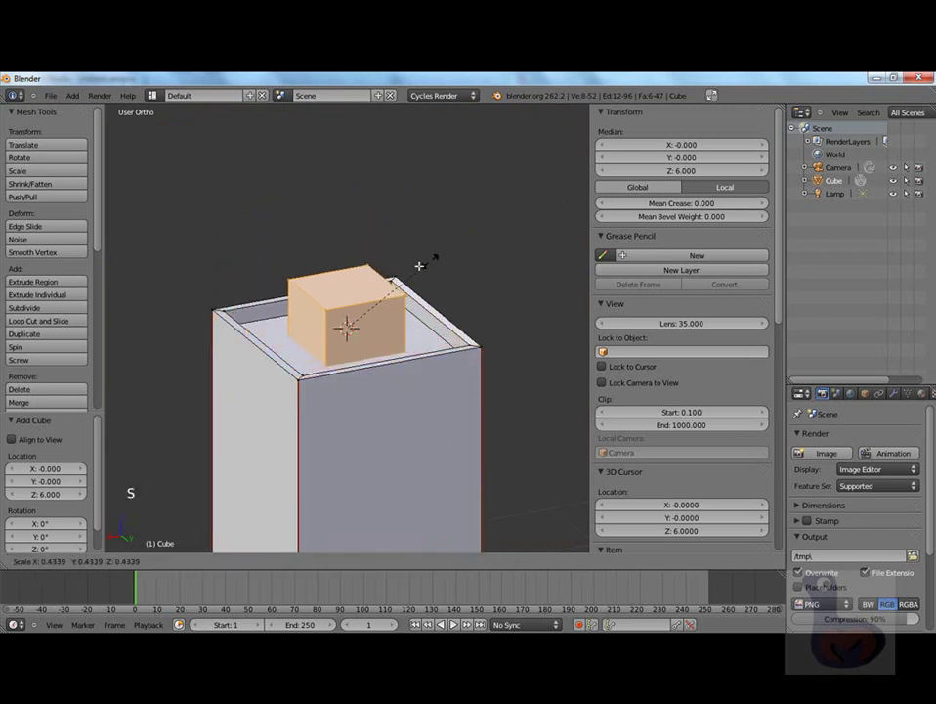
{"action": "left_click", "coordinate": [354, 298]}
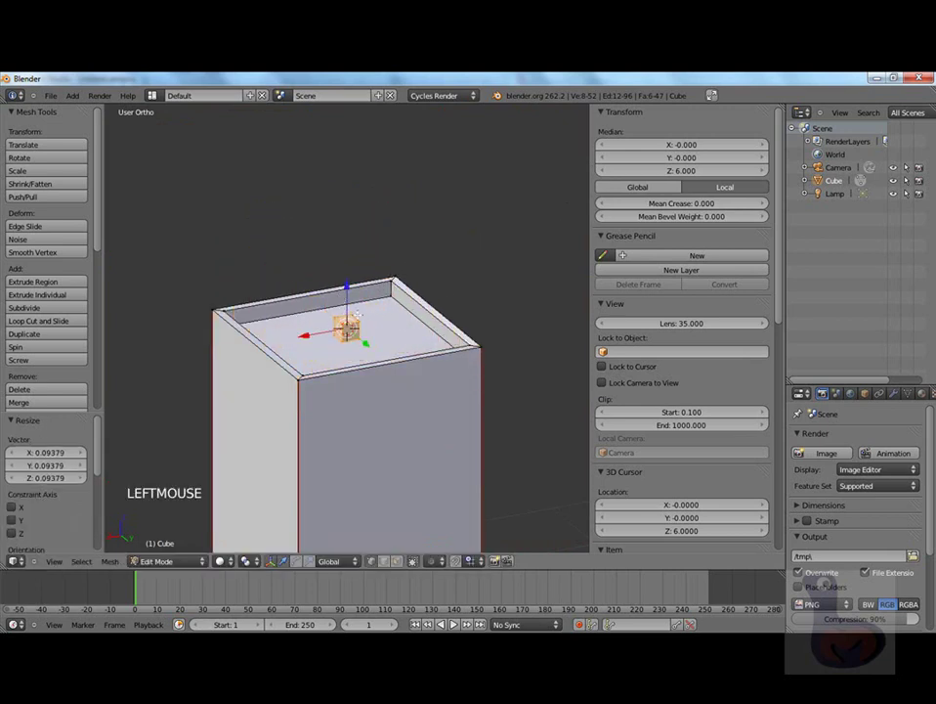
{"action": "scroll", "coordinate": [357, 315], "scroll_direction": "up", "scroll_amount": 5}
{"action": "scroll", "coordinate": [357, 316], "scroll_direction": "up", "scroll_amount": 5}
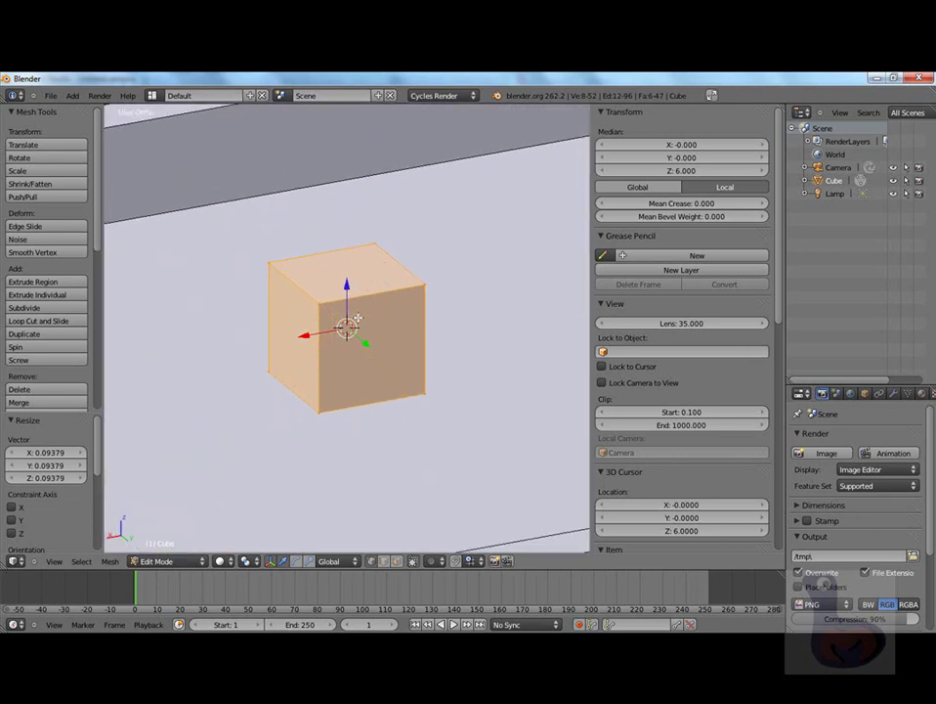
{"action": "scroll", "coordinate": [358, 318], "scroll_direction": "down", "scroll_amount": 3}
{"action": "scroll", "coordinate": [357, 318], "scroll_direction": "down", "scroll_amount": 1}
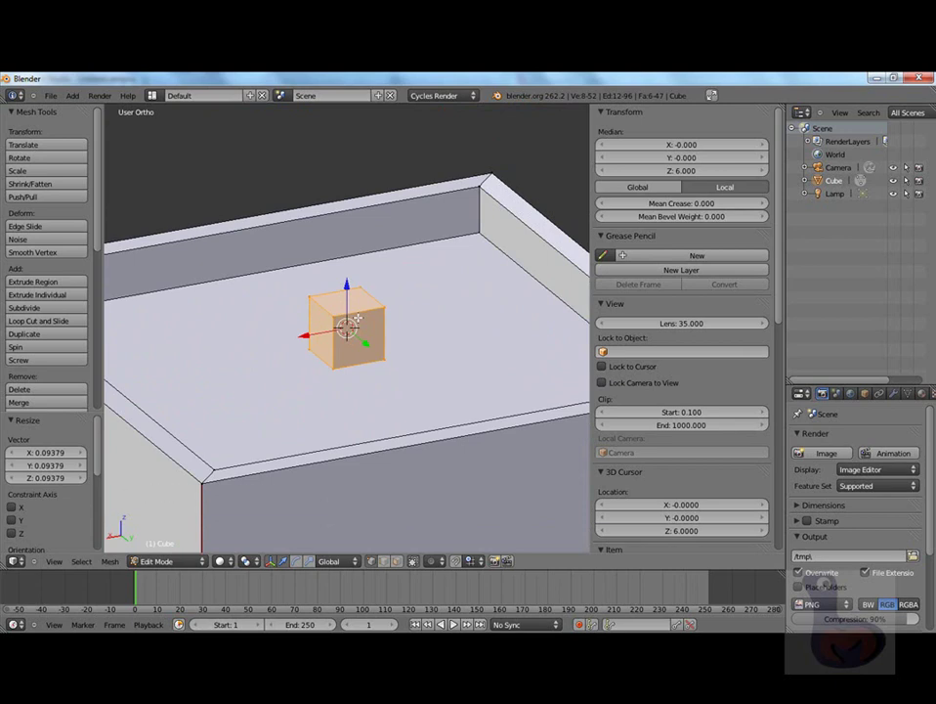
{"action": "key", "text": "s"}
{"action": "key", "text": "x"}
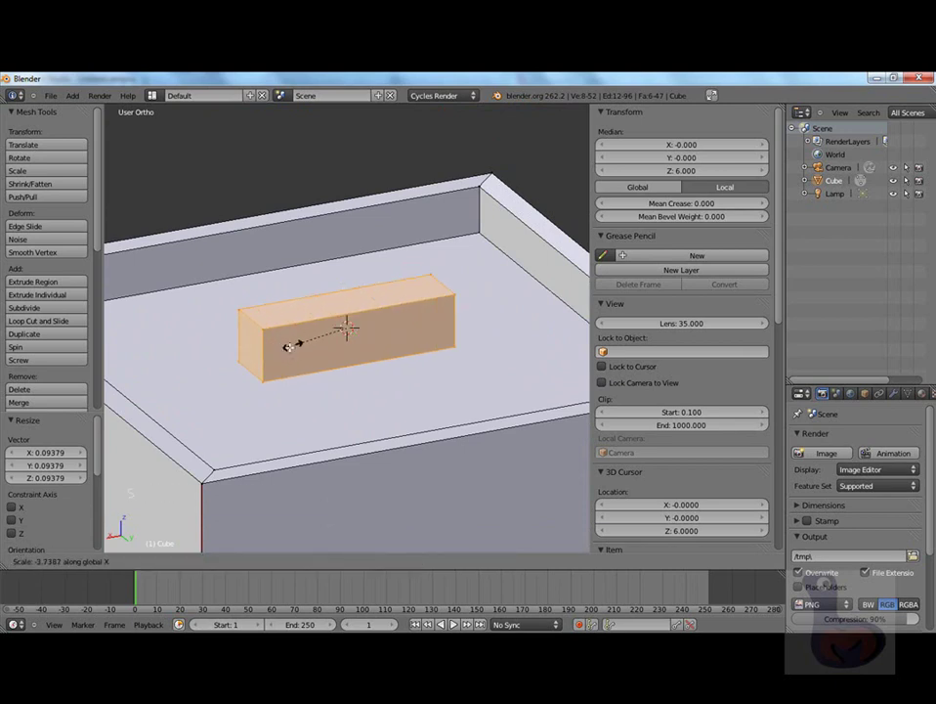
{"action": "right_click", "coordinate": [384, 341]}
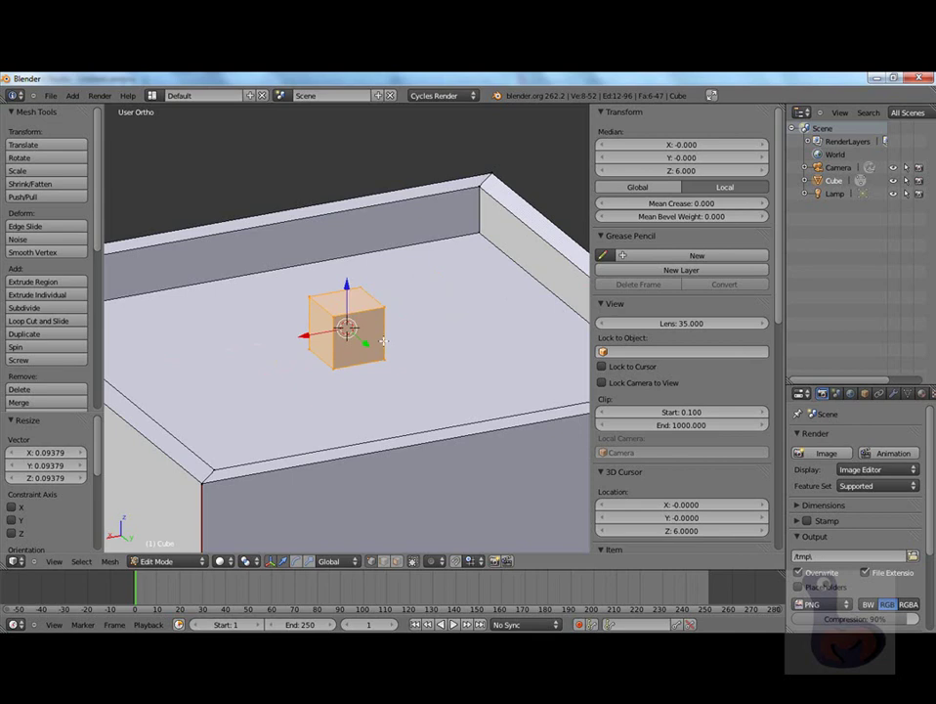
Stretch the small roof cube along X into a long box and move it along Y by about -0.633.
{"action": "key", "text": "s"}
{"action": "key", "text": "x"}
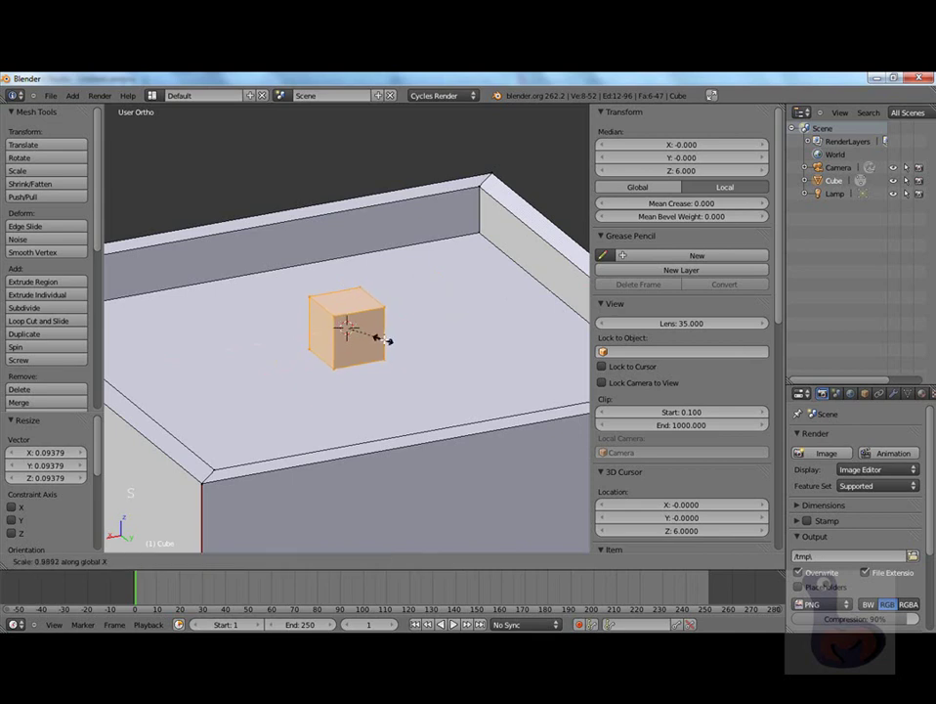
{"action": "left_click", "coordinate": [498, 317]}
{"action": "middle_click_drag", "start_coordinate": [370, 362], "coordinate": [430, 376]}
{"action": "left_click_drag", "start_coordinate": [389, 339], "coordinate": [213, 297]}
{"action": "scroll", "coordinate": [148, 274], "scroll_direction": "up", "scroll_amount": 2}
{"action": "scroll", "coordinate": [147, 275], "scroll_direction": "down", "scroll_amount": 3}
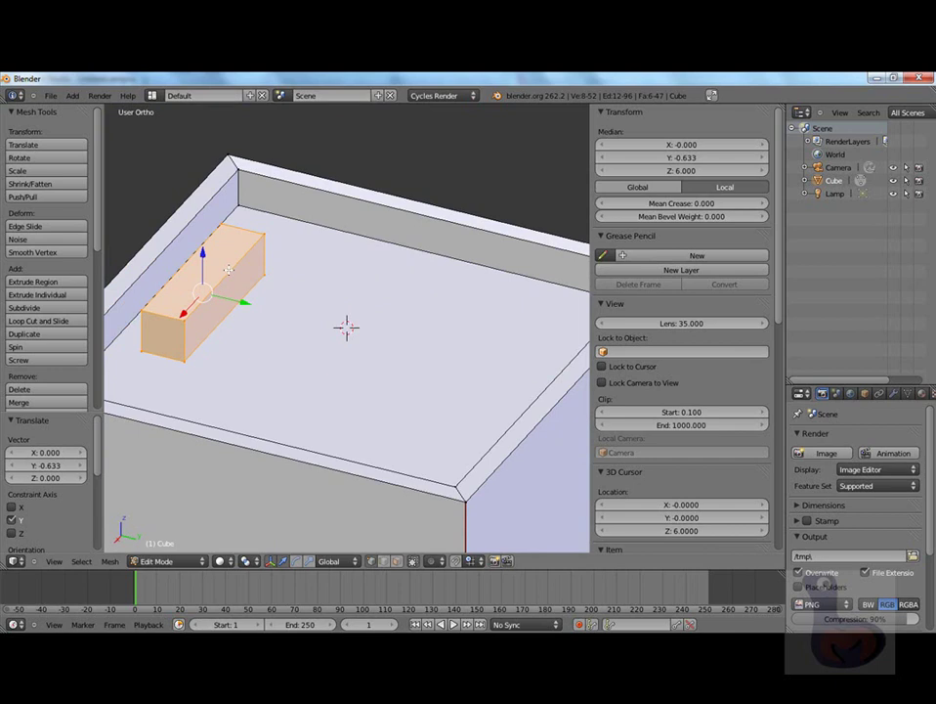
Add three evenly spaced loop cuts across the length of the long roof box.
{"action": "key", "text": "ctrl+r"}
{"action": "scroll", "coordinate": [228, 270], "scroll_direction": "up", "scroll_amount": 1}
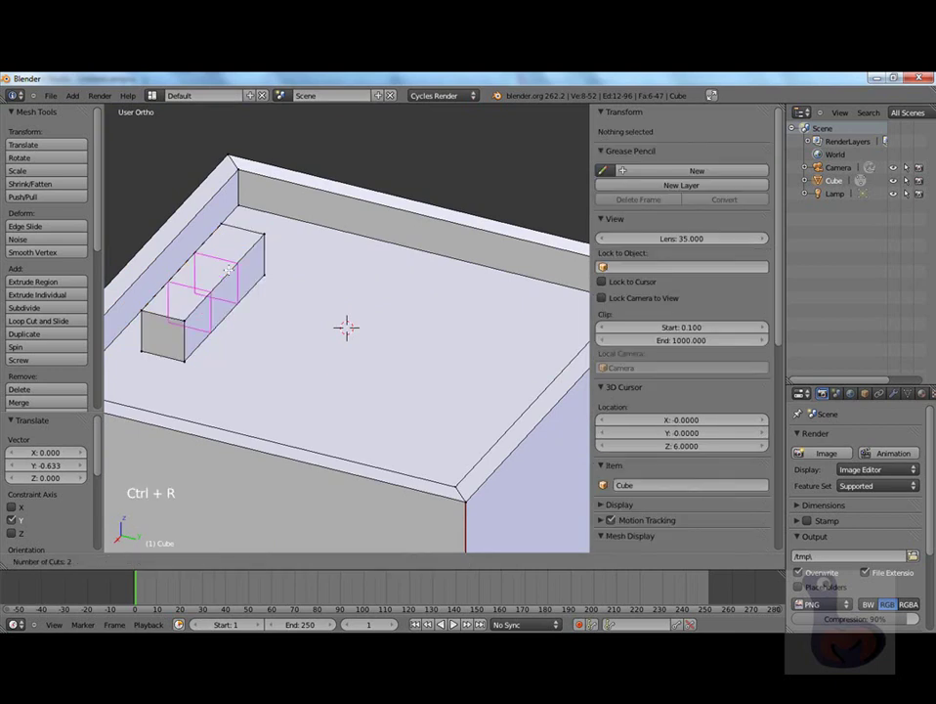
{"action": "scroll", "coordinate": [228, 269], "scroll_direction": "up", "scroll_amount": 1}
{"action": "left_click", "coordinate": [228, 269]}
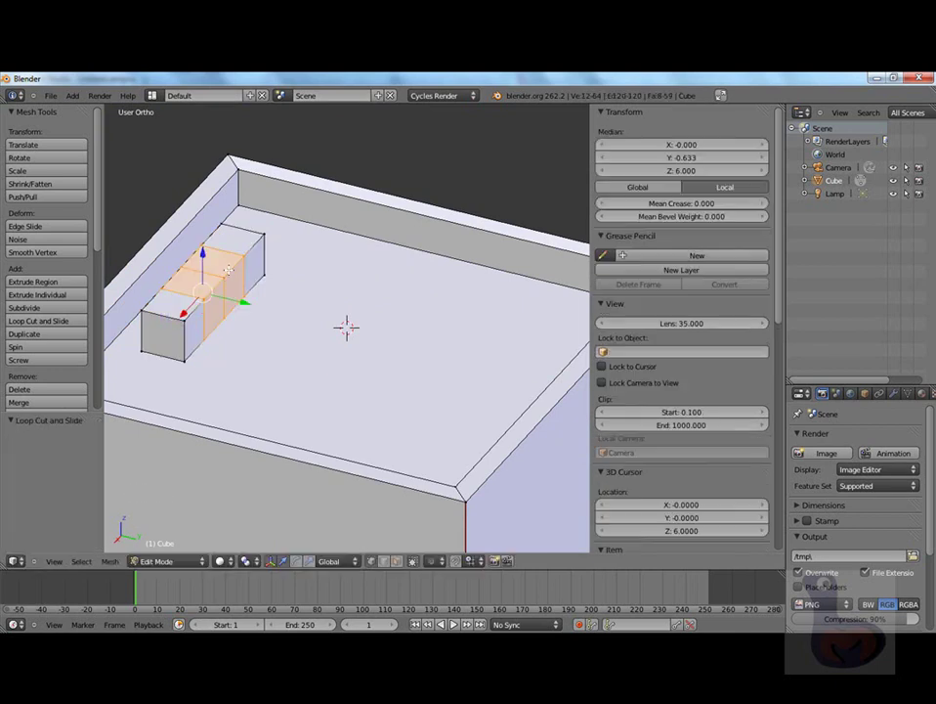
Add a horizontal loop cut around the middle of the long box and two vertical loop cuts across one of its inner segments.
{"action": "middle_click_drag", "start_coordinate": [227, 270], "coordinate": [293, 279]}
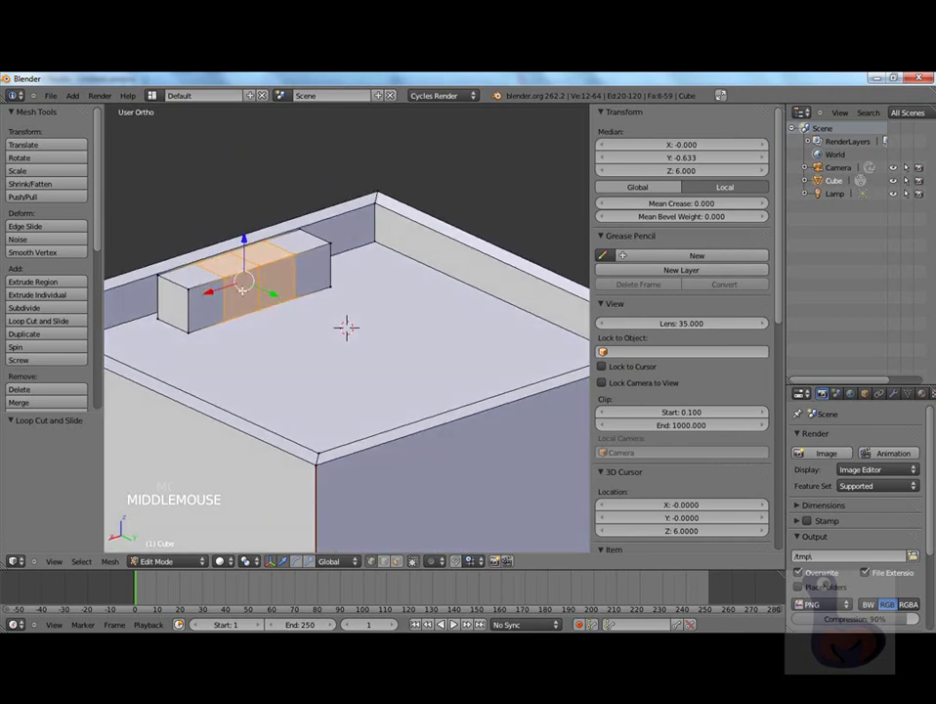
{"action": "key", "text": "a"}
{"action": "key", "text": "ctrl+r"}
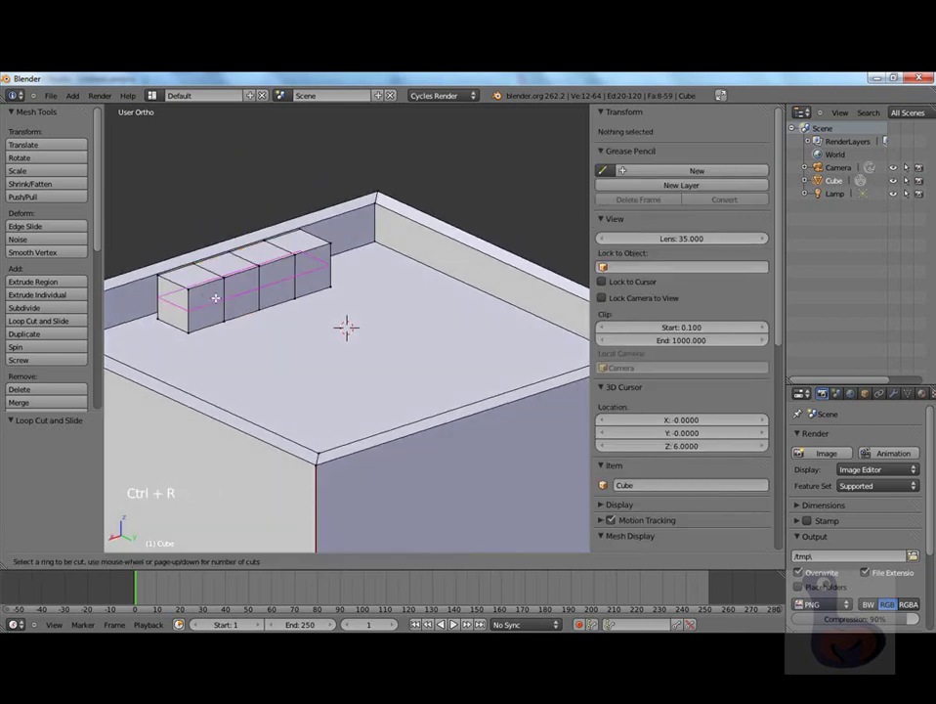
{"action": "left_click", "coordinate": [216, 298]}
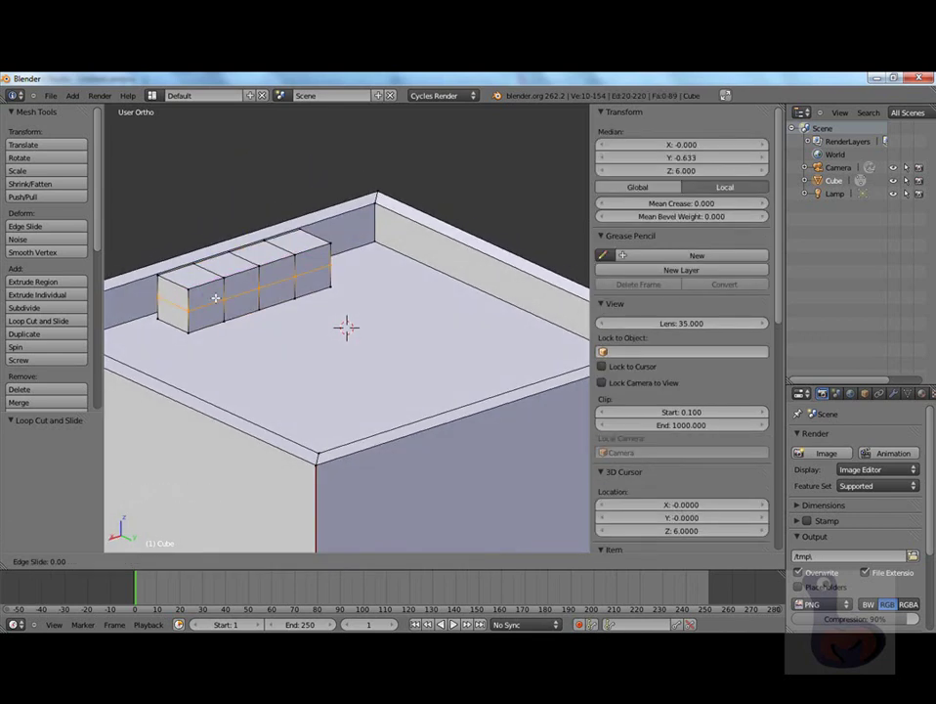
{"action": "left_click", "coordinate": [216, 298]}
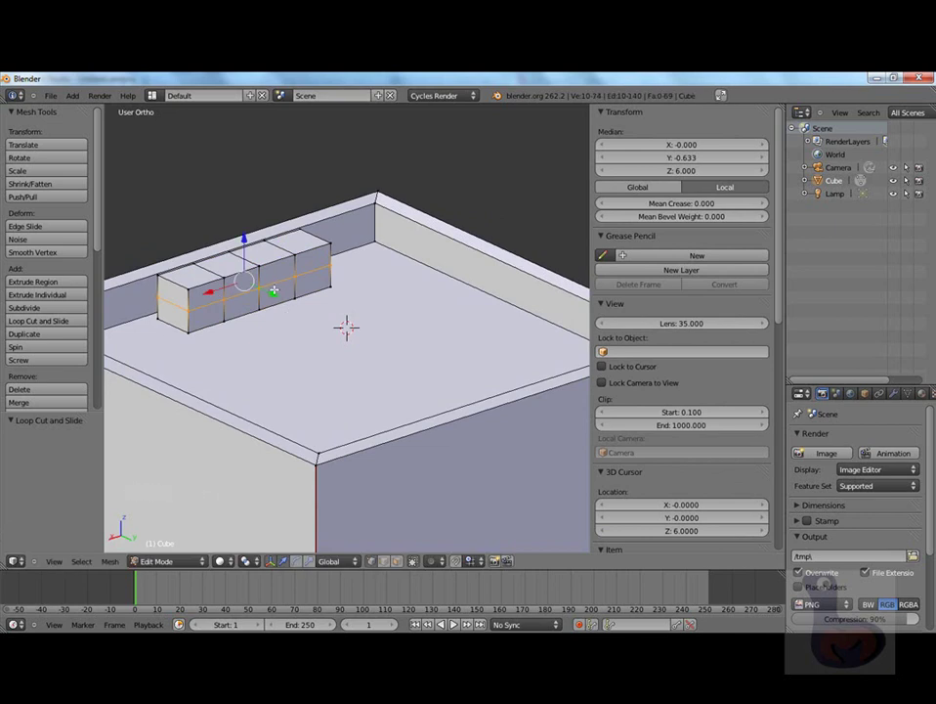
{"action": "key", "text": "ctrl+r"}
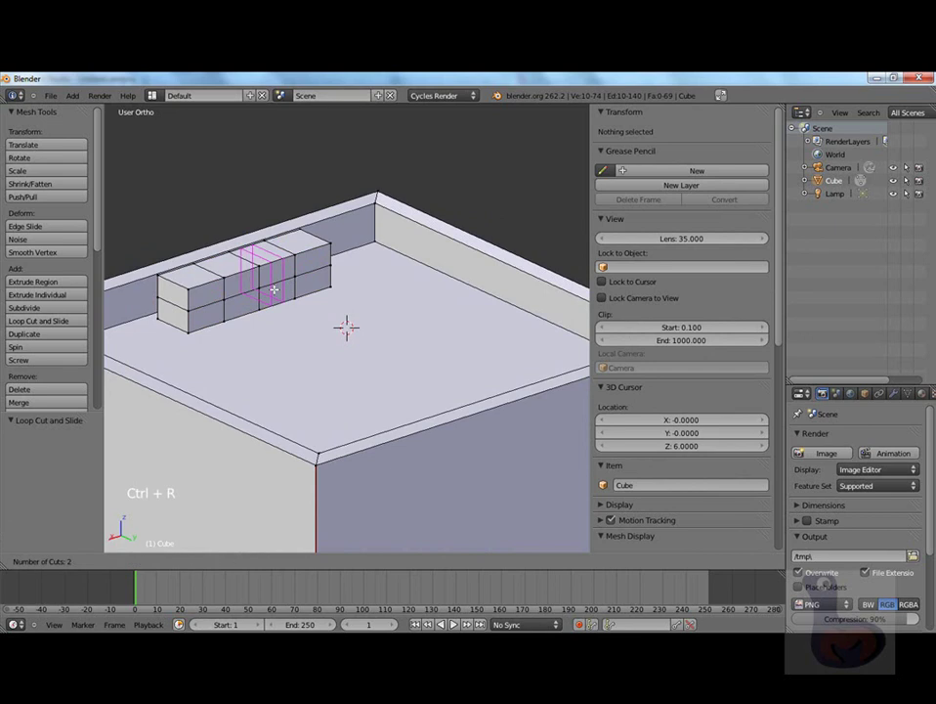
{"action": "left_click", "coordinate": [274, 289]}
{"action": "left_click", "coordinate": [275, 290]}
Examine the loop cuts on the long roof box from several angles, picking single vertices on its front face.
{"action": "scroll", "coordinate": [288, 306], "scroll_direction": "up", "scroll_amount": 5}
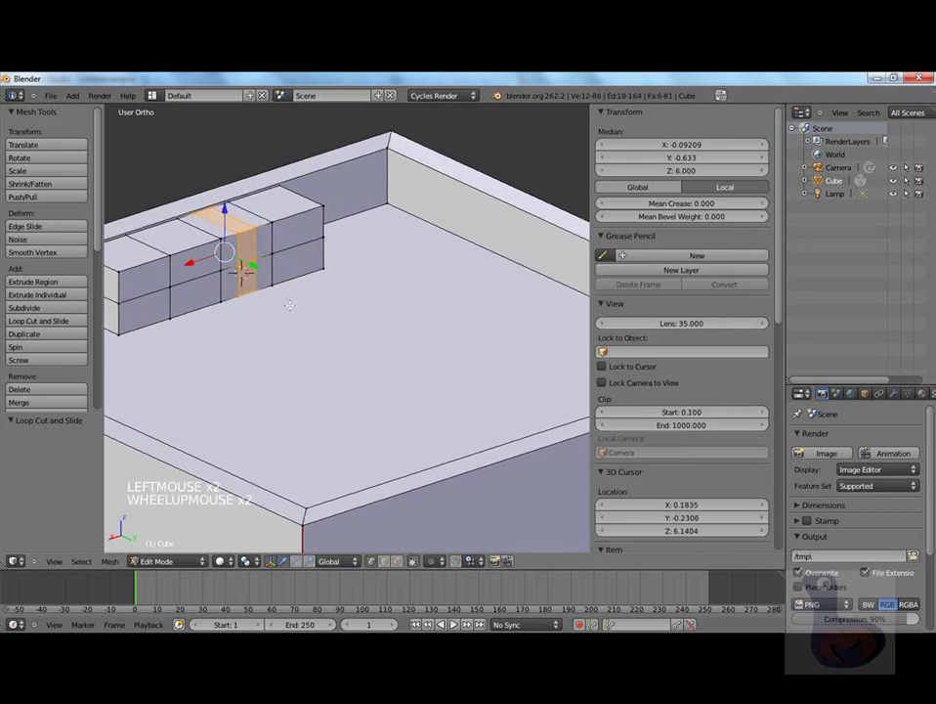
{"action": "middle_click_drag", "start_coordinate": [246, 275], "coordinate": [217, 269]}
{"action": "scroll", "coordinate": [233, 284], "scroll_direction": "down", "scroll_amount": 1}
{"action": "scroll", "coordinate": [241, 281], "scroll_direction": "down", "scroll_amount": 2}
{"action": "scroll", "coordinate": [273, 293], "scroll_direction": "down", "scroll_amount": 1}
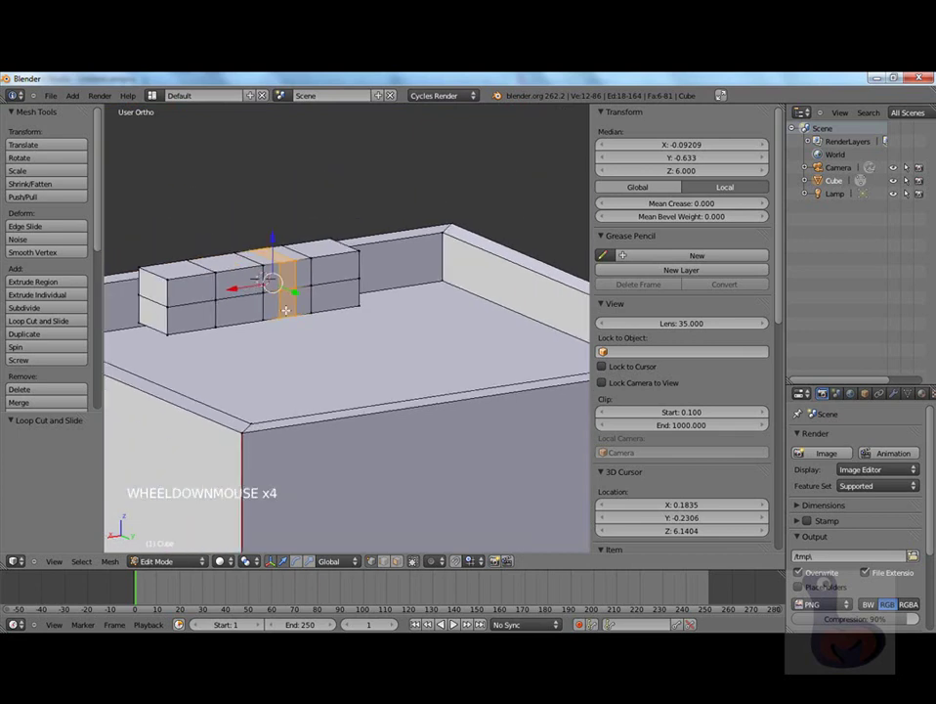
{"action": "scroll", "coordinate": [294, 321], "scroll_direction": "up", "scroll_amount": 1}
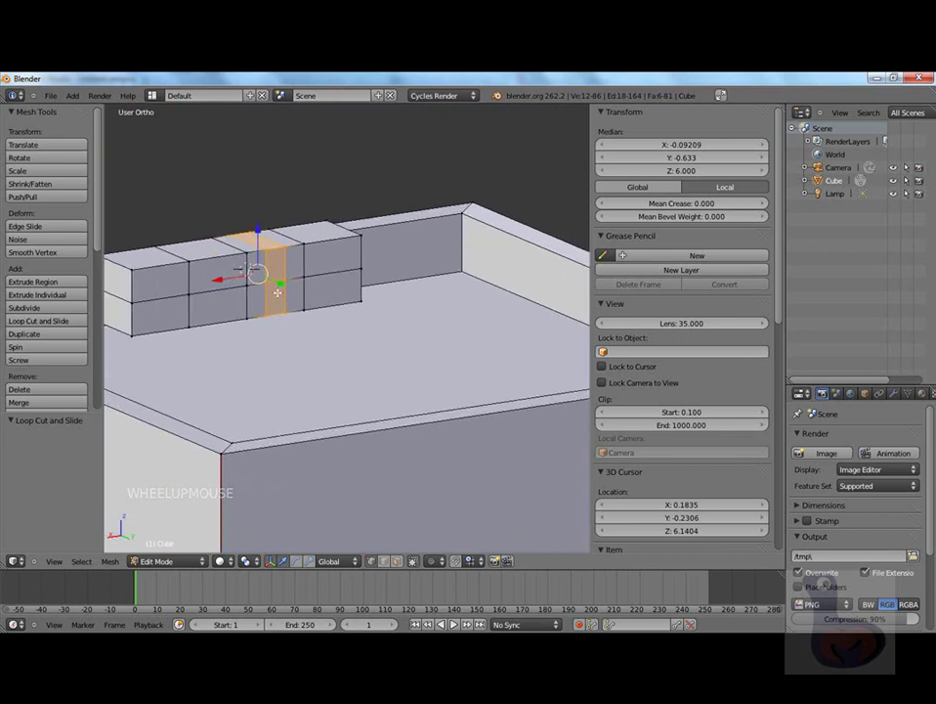
{"action": "right_click", "coordinate": [282, 295]}
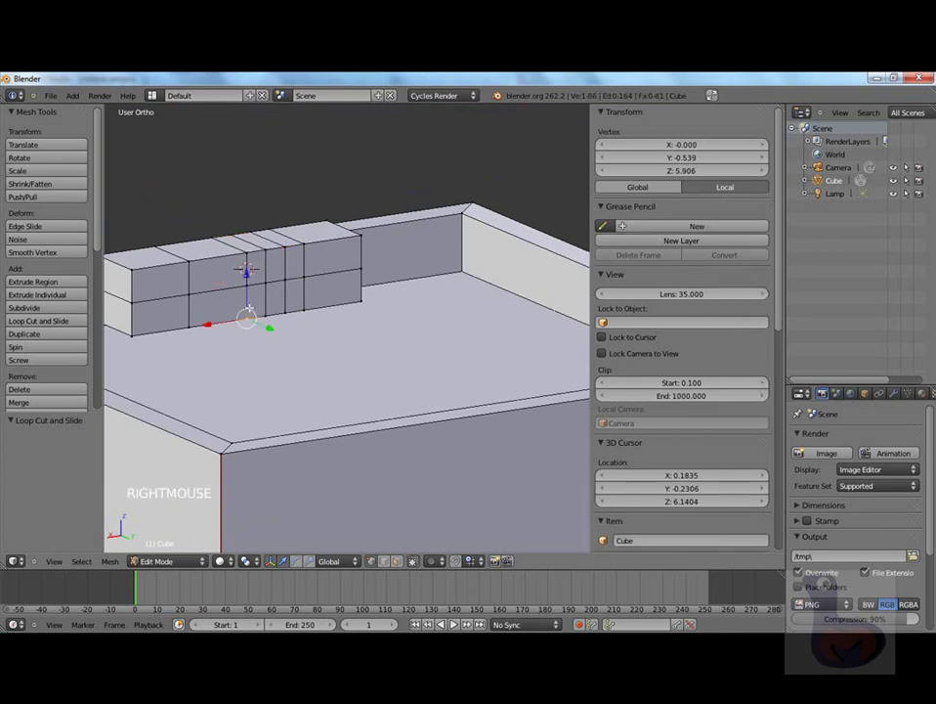
{"action": "right_click", "coordinate": [275, 295]}
{"action": "scroll", "coordinate": [275, 295], "scroll_direction": "down", "scroll_amount": 3}
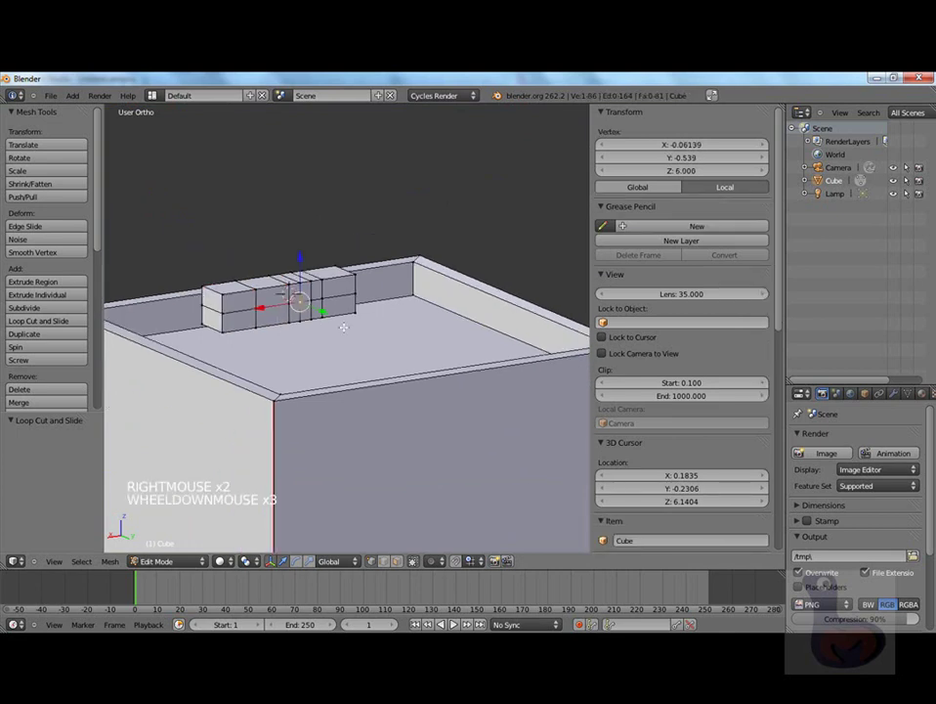
{"action": "middle_click_drag", "start_coordinate": [381, 314], "coordinate": [400, 325]}
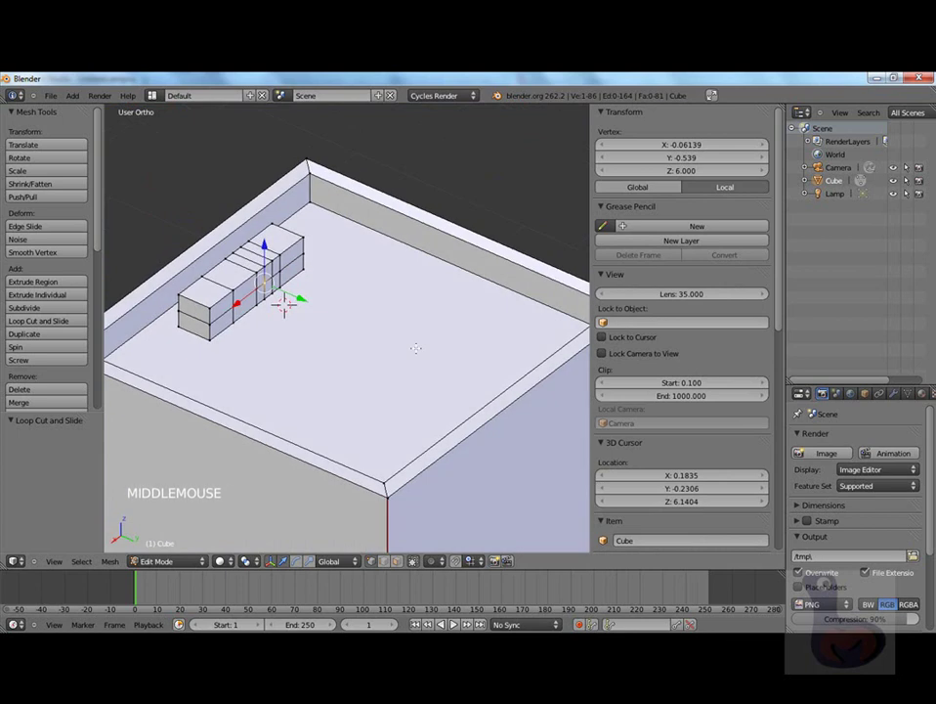
Add a second cube at the 3D cursor above the roof and scale it down to about 0.069.
{"action": "middle_click_drag", "start_coordinate": [294, 335], "coordinate": [277, 316]}
{"action": "key", "text": "shift+a"}
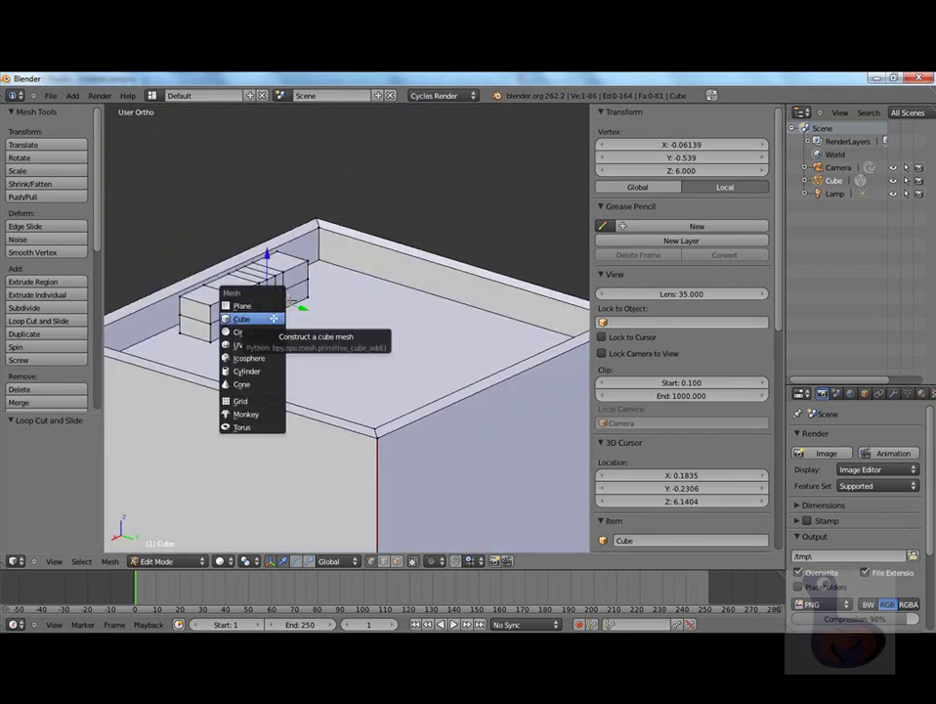
{"action": "left_click", "coordinate": [274, 318]}
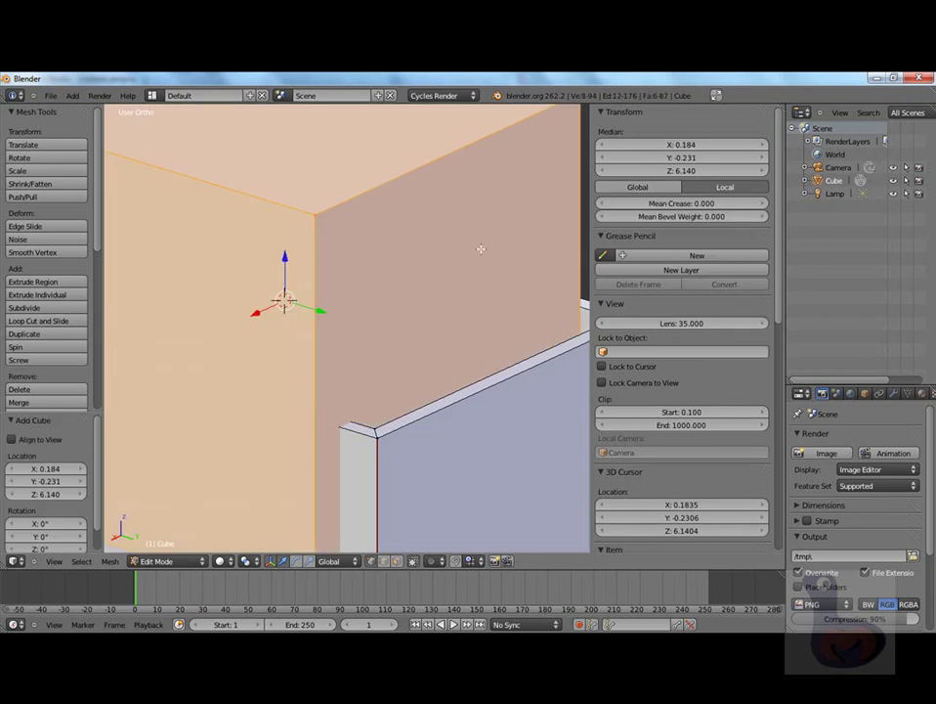
{"action": "key", "text": "s"}
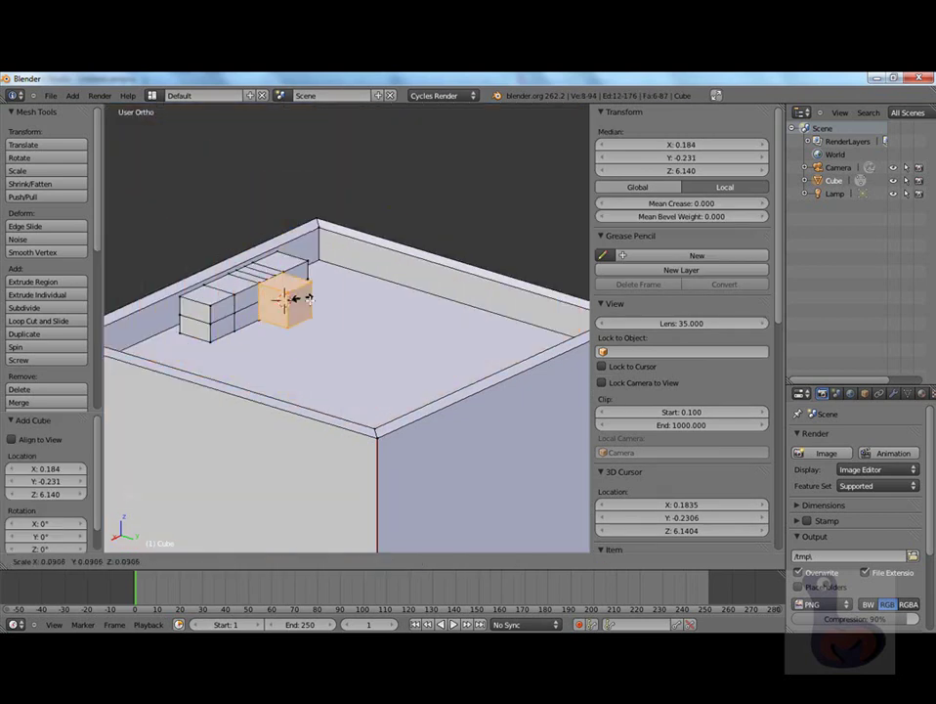
{"action": "left_click", "coordinate": [295, 308]}
Select all linked geometry of the long box and, in a front wireframe view, lower it along Z by about -0.071 onto the roof surface.
{"action": "middle_click_drag", "start_coordinate": [295, 308], "coordinate": [238, 316]}
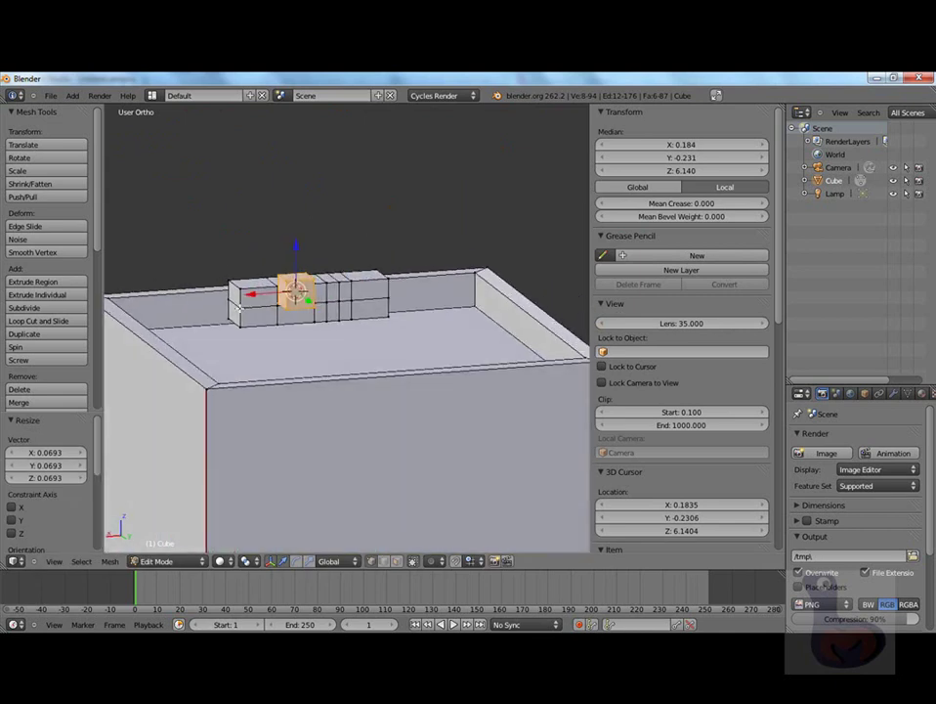
{"action": "right_click", "coordinate": [277, 310]}
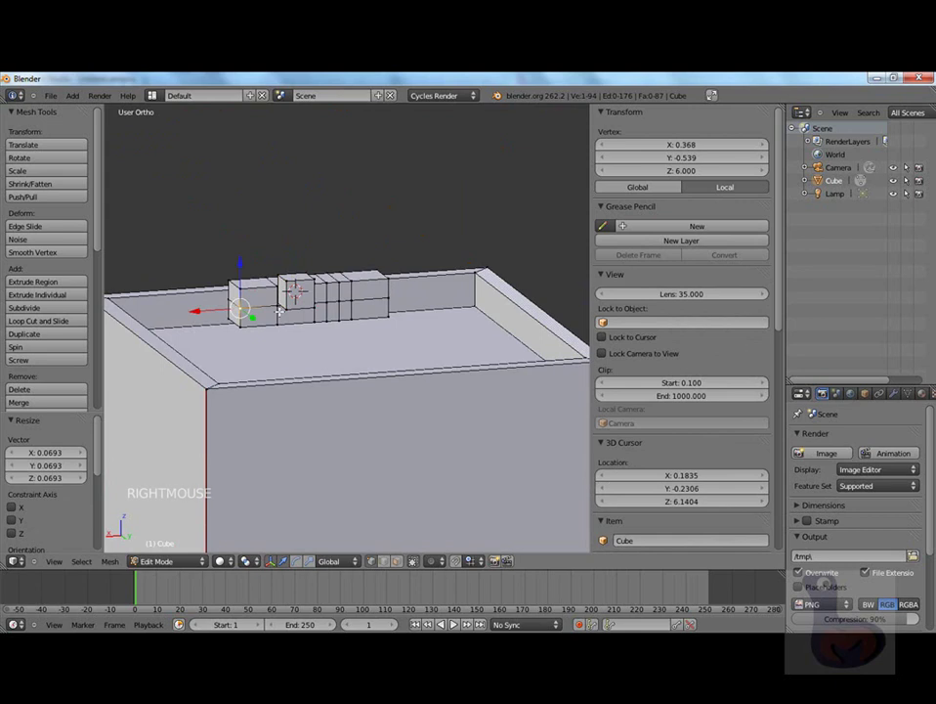
{"action": "key", "text": "ctrl+l"}
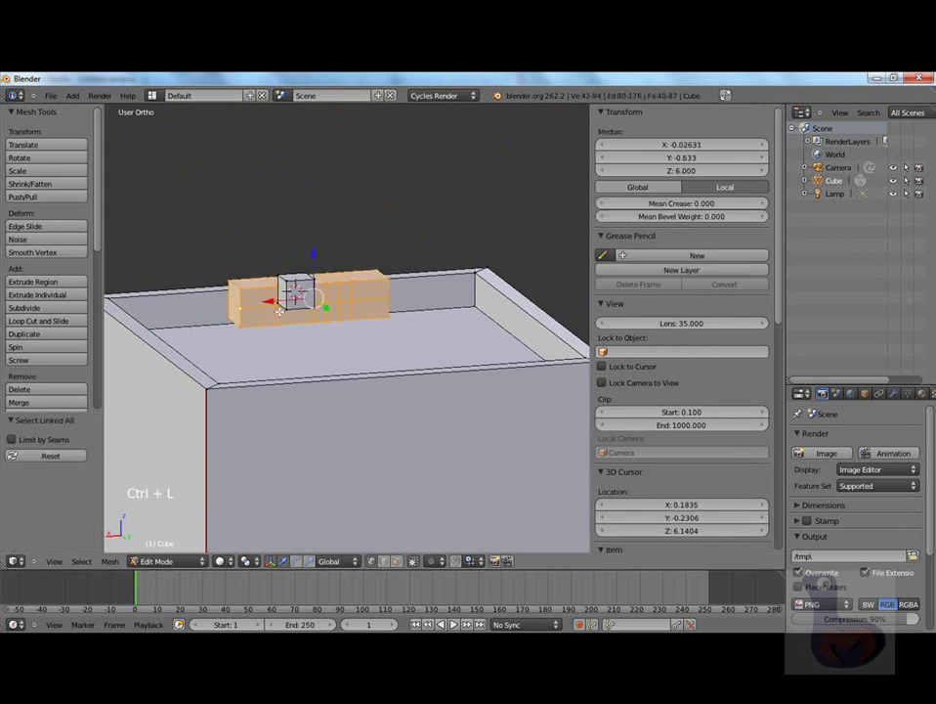
{"action": "key", "text": "KP_1"}
{"action": "key", "text": "z"}
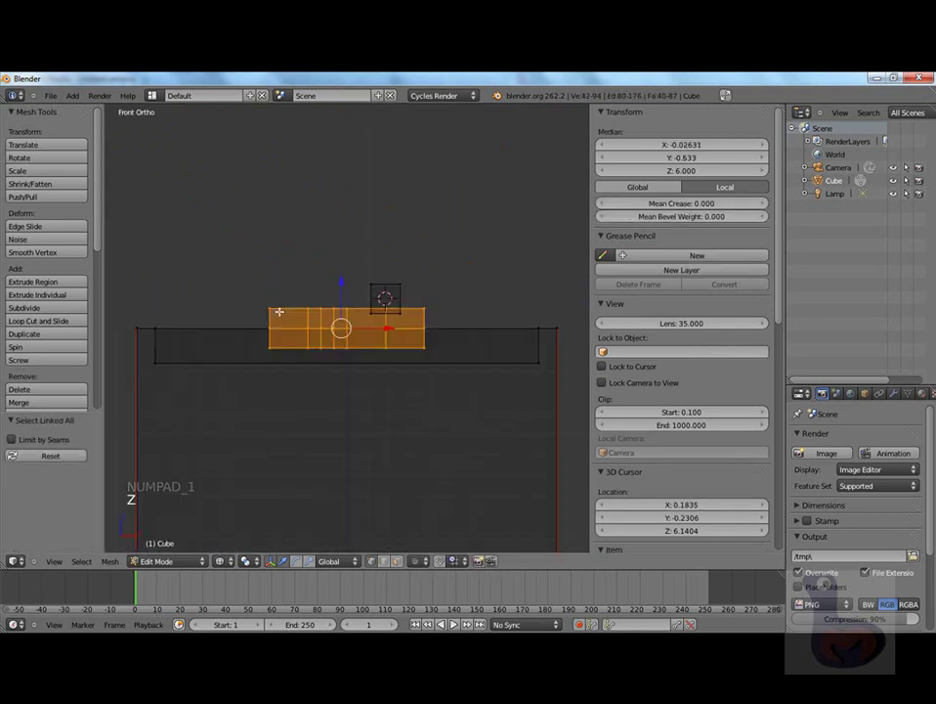
{"action": "left_click_drag", "start_coordinate": [338, 284], "coordinate": [342, 295]}
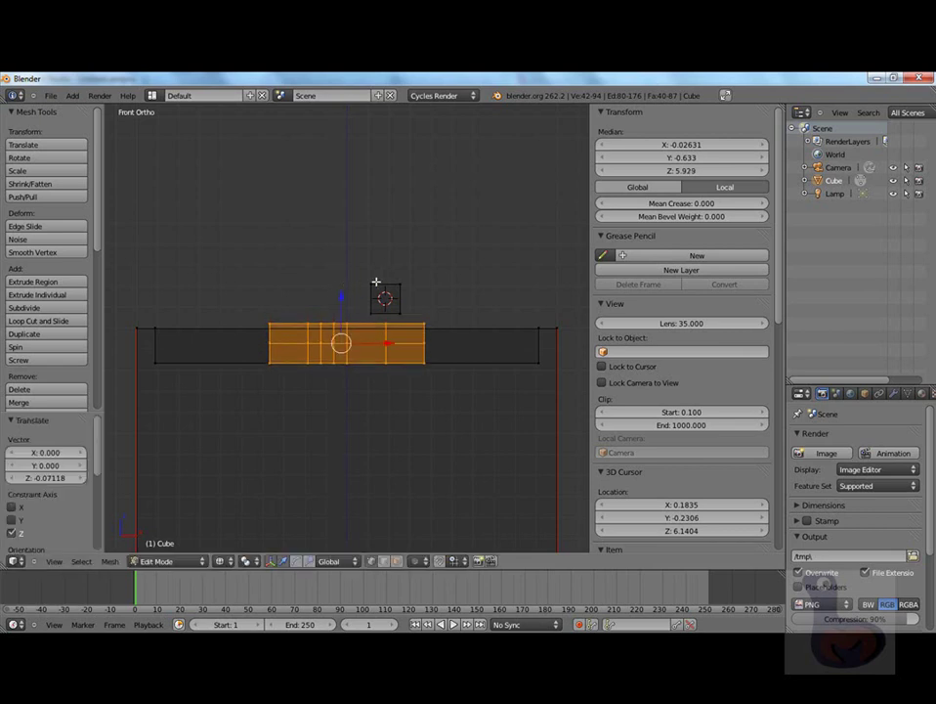
Select the whole small cube and move it by about -0.229 along Z onto the roof and 0.569 along X.
{"action": "right_click", "coordinate": [373, 284]}
{"action": "key", "text": "ctrl+l"}
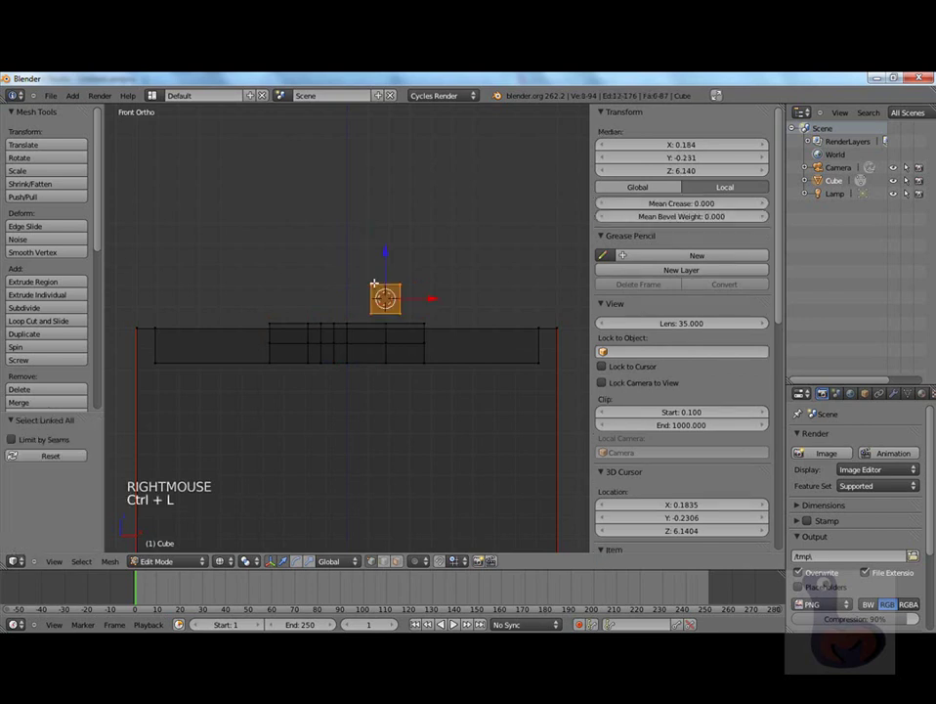
{"action": "key", "text": "g"}
{"action": "key", "text": "z"}
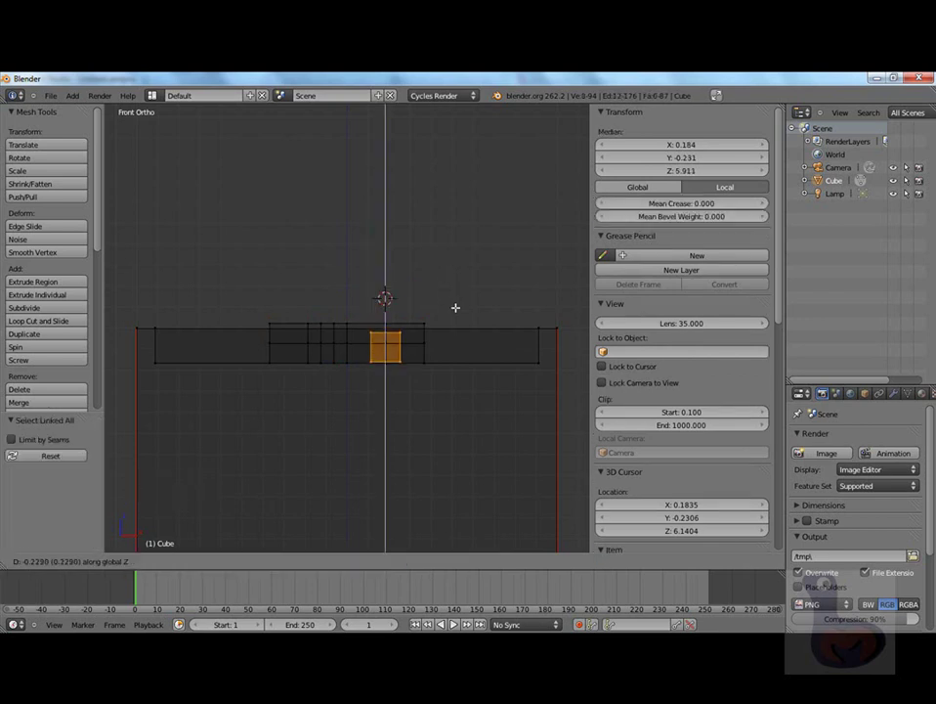
{"action": "left_click", "coordinate": [455, 308]}
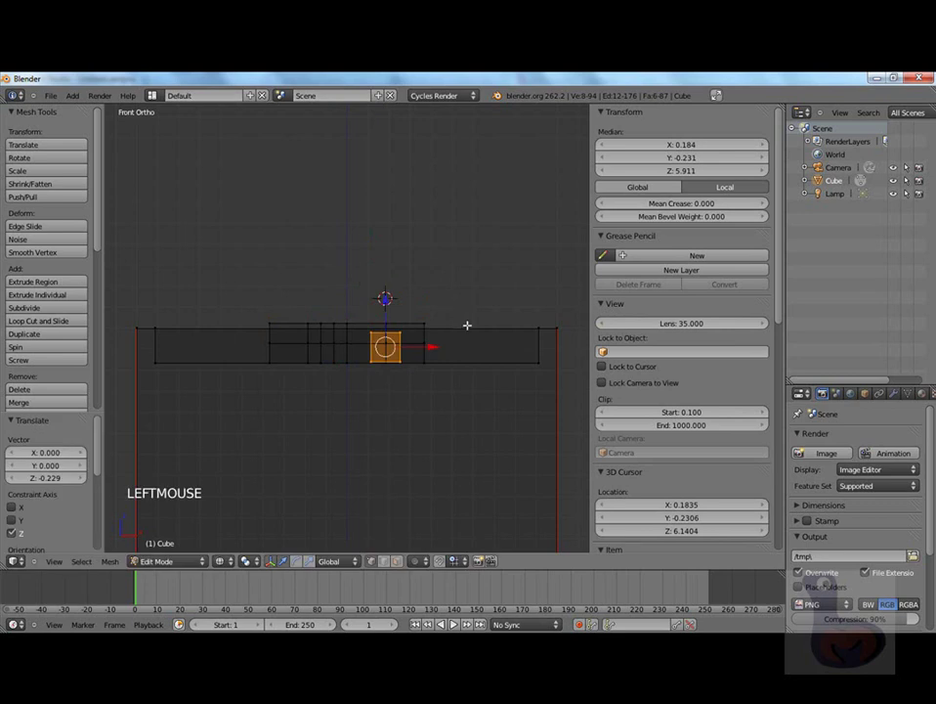
{"action": "key", "text": "KP_7"}
{"action": "left_click_drag", "start_coordinate": [434, 378], "coordinate": [553, 376]}
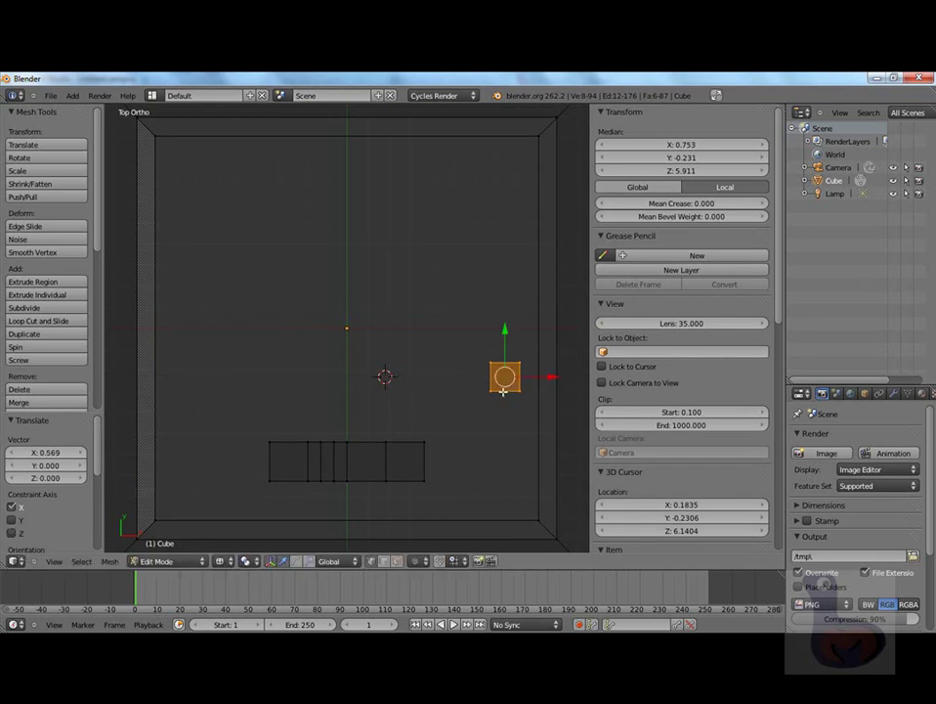
Select the four top vertices of the small cube and extrude its top face in place.
{"action": "scroll", "coordinate": [503, 391], "scroll_direction": "up", "scroll_amount": 2}
{"action": "scroll", "coordinate": [506, 391], "scroll_direction": "down", "scroll_amount": 1}
{"action": "middle_click_drag", "start_coordinate": [476, 401], "coordinate": [146, 283]}
{"action": "scroll", "coordinate": [254, 302], "scroll_direction": "up", "scroll_amount": 2}
{"action": "scroll", "coordinate": [245, 304], "scroll_direction": "down", "scroll_amount": 2}
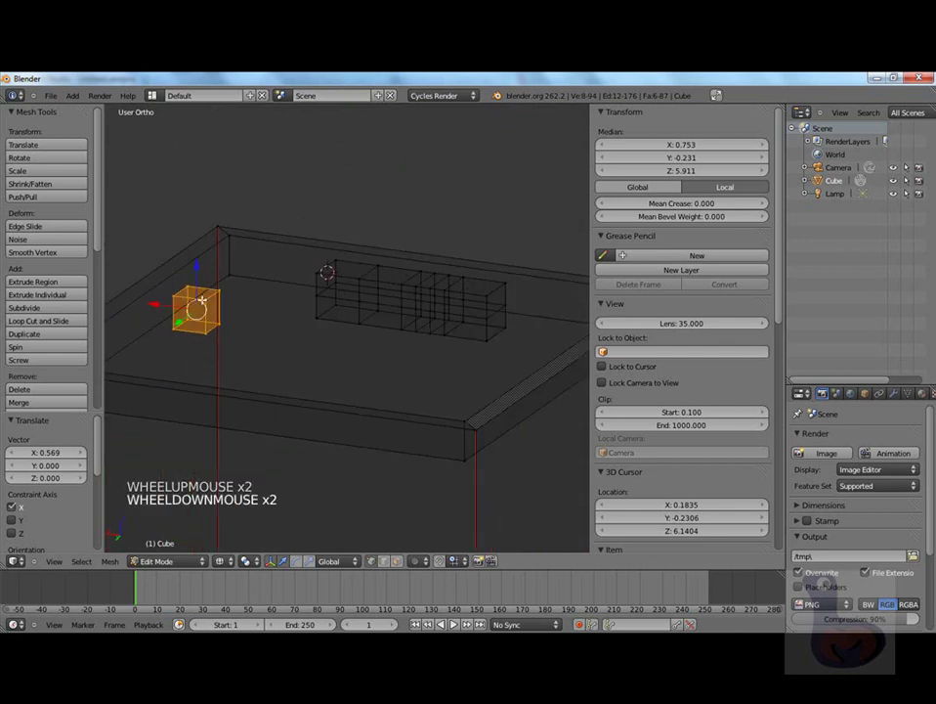
{"action": "right_click", "coordinate": [204, 296]}
{"action": "right_click", "coordinate": [171, 288], "text": "shift"}
{"action": "right_click", "coordinate": [177, 302], "text": "shift"}
{"action": "right_click", "coordinate": [216, 296], "text": "shift"}
{"action": "scroll", "coordinate": [207, 294], "scroll_direction": "up", "scroll_amount": 1}
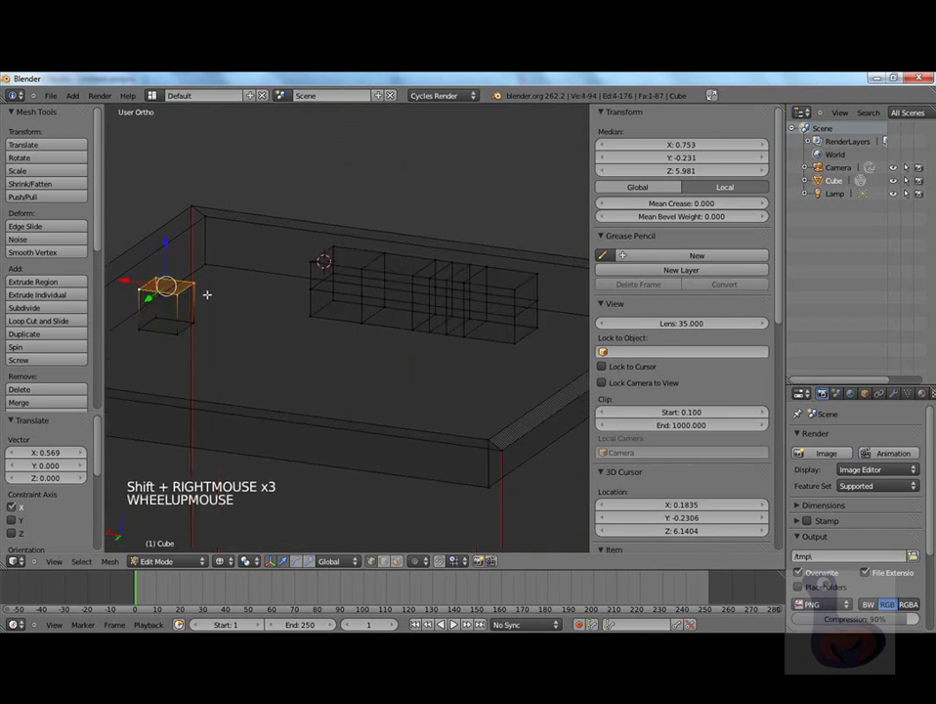
{"action": "scroll", "coordinate": [161, 282], "scroll_direction": "down", "scroll_amount": 1}
{"action": "key", "text": "e"}
{"action": "key", "text": "e"}
{"action": "key", "text": "s"}
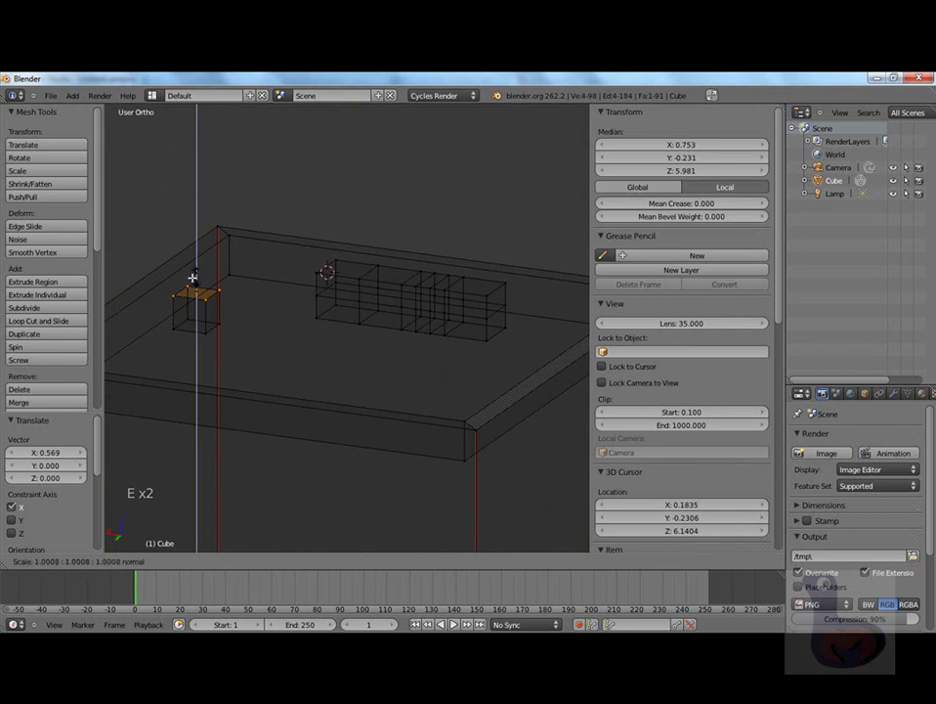
{"action": "left_click", "coordinate": [226, 264]}
Scale the small cube's extruded top face down to about 0.245 in the top view to form an inset.
{"action": "scroll", "coordinate": [225, 277], "scroll_direction": "up", "scroll_amount": 2}
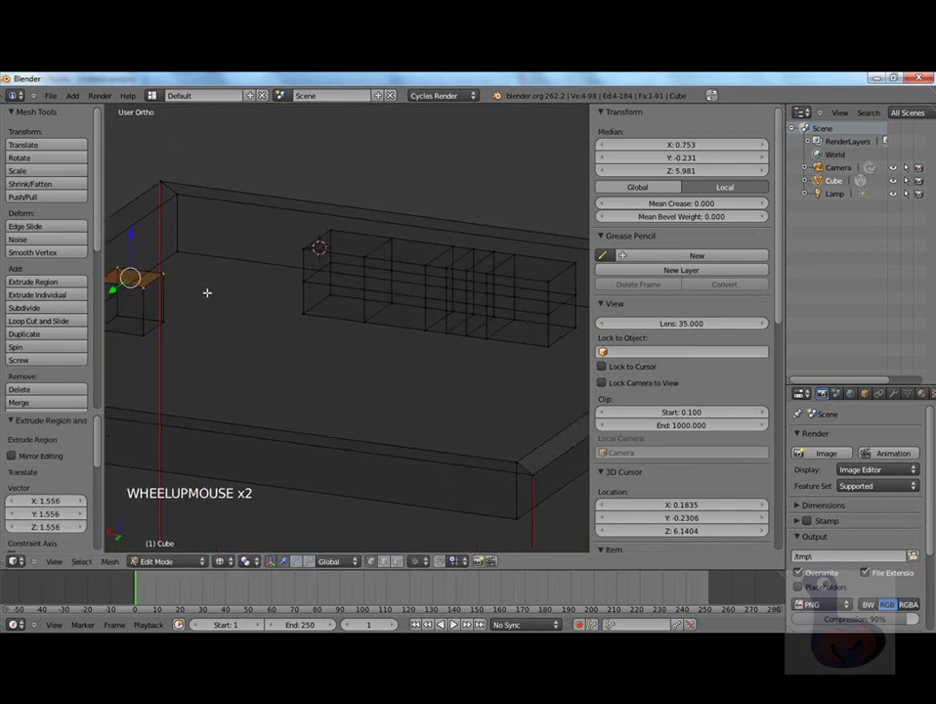
{"action": "key", "text": "KP_7"}
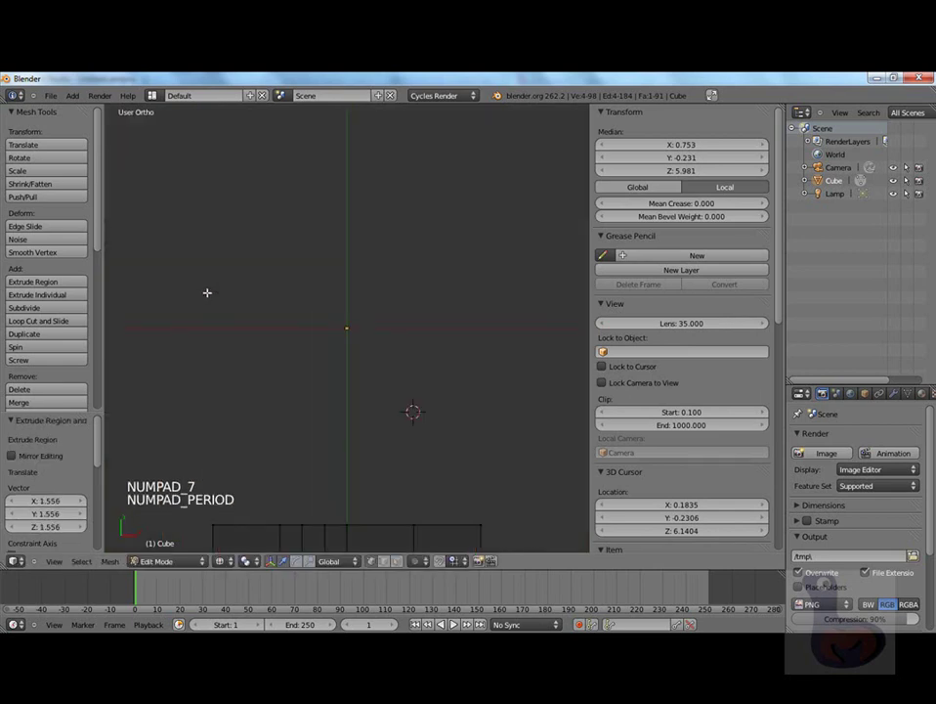
{"action": "key", "text": "KP_Decimal"}
{"action": "scroll", "coordinate": [207, 292], "scroll_direction": "down", "scroll_amount": 2}
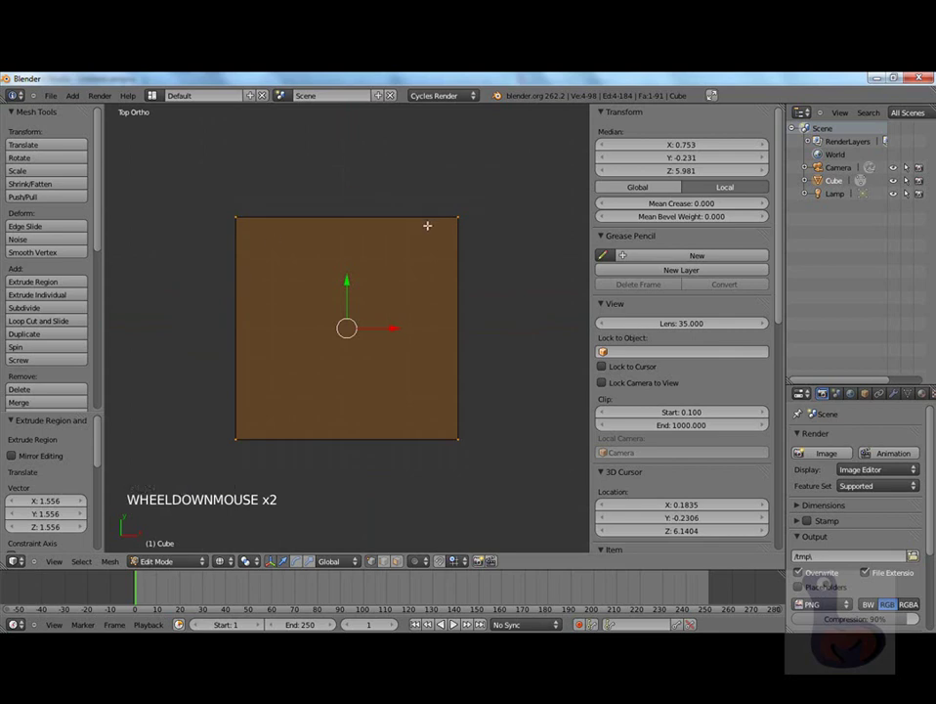
{"action": "key", "text": "s"}
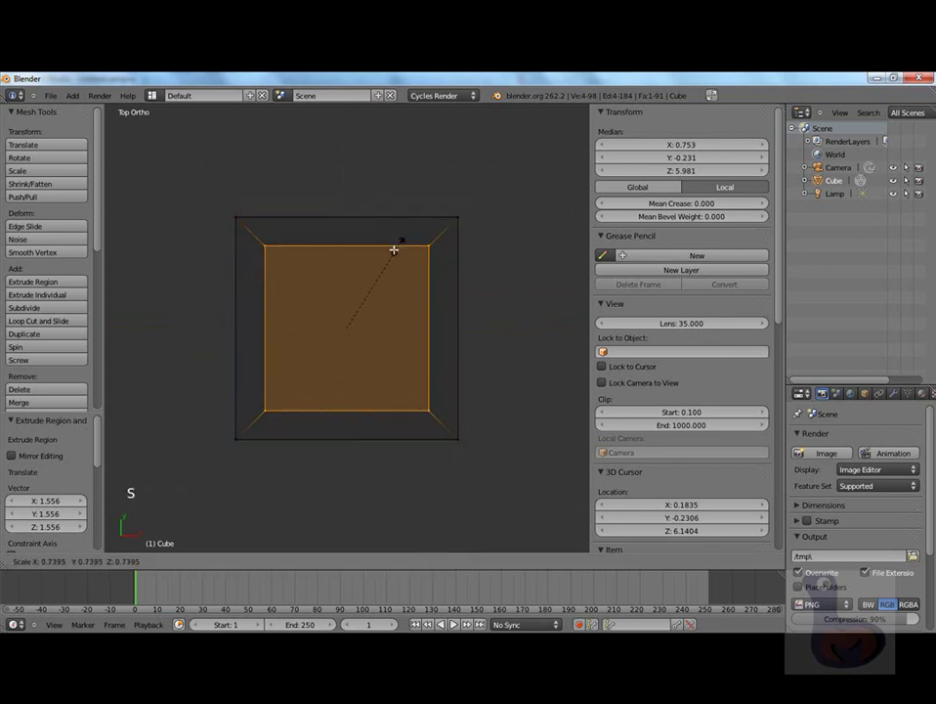
{"action": "left_click", "coordinate": [363, 299]}
Extrude the inset face on top of the small roof cube and raise it by about 0.099 along Z.
{"action": "middle_click_drag", "start_coordinate": [363, 299], "coordinate": [275, 178]}
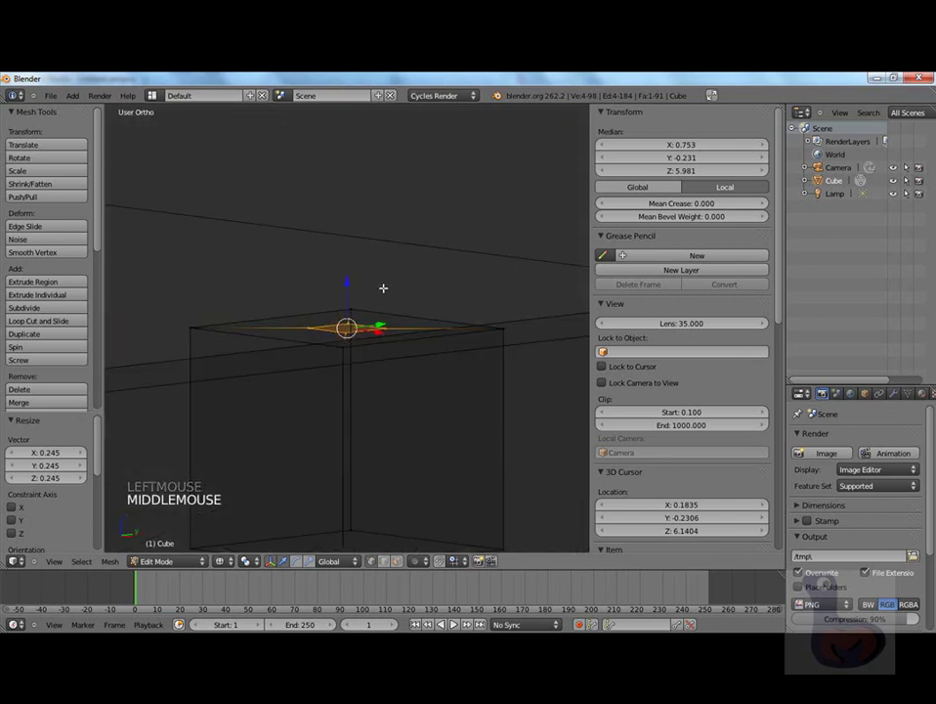
{"action": "key", "text": "e"}
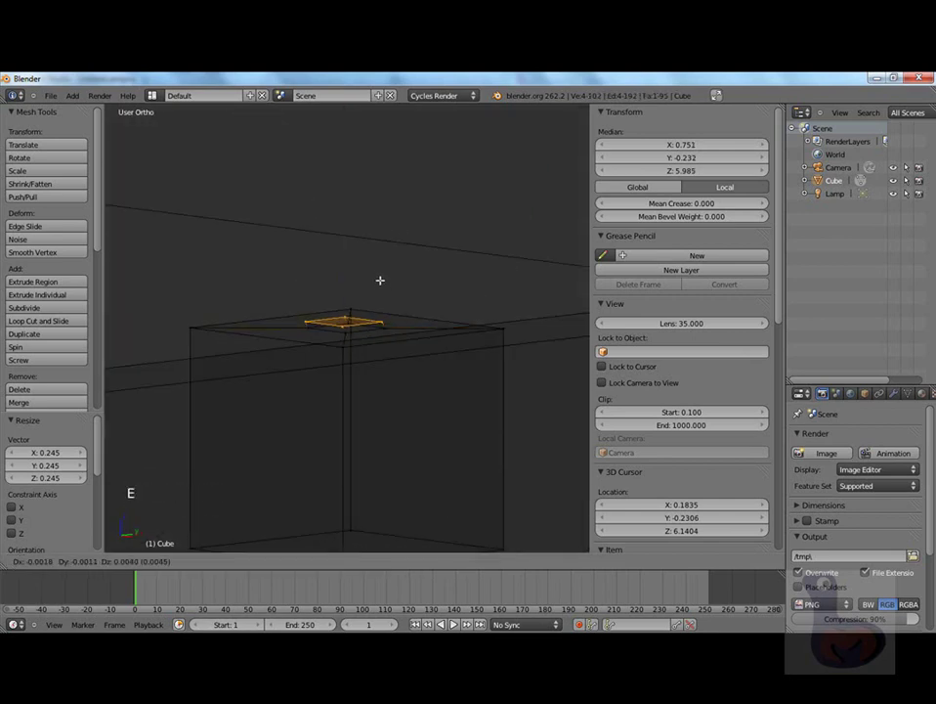
{"action": "left_click", "coordinate": [379, 275]}
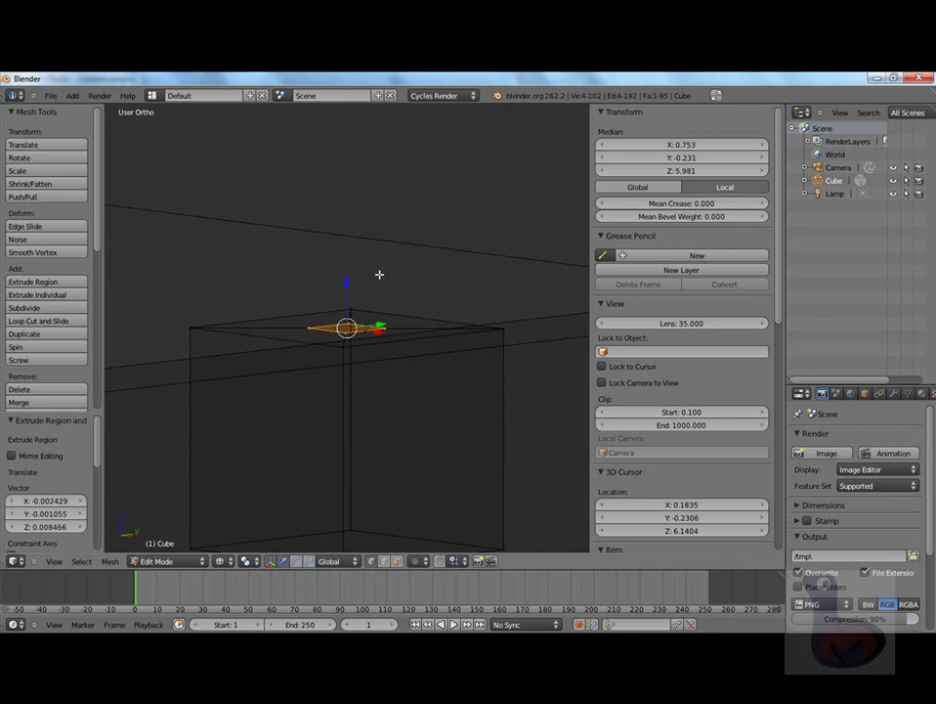
{"action": "key", "text": "g"}
{"action": "key", "text": "z"}
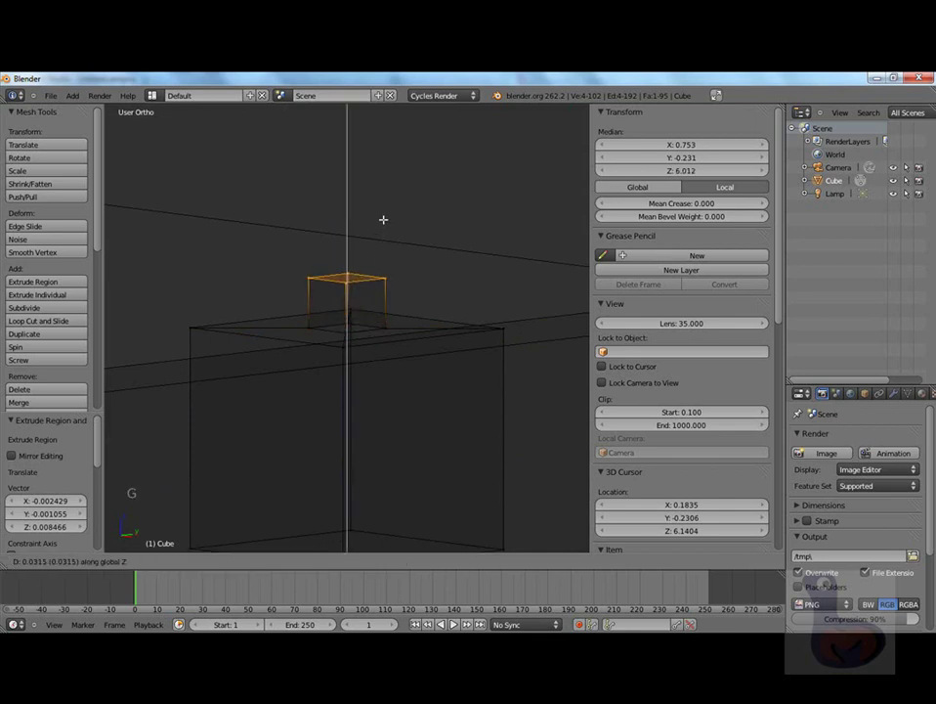
{"action": "left_click", "coordinate": [394, 116]}
Raise the extruded face a further 0.423 or so along Z and scale it to about 0.280 to form a tapered antenna.
{"action": "scroll", "coordinate": [397, 219], "scroll_direction": "down", "scroll_amount": 10}
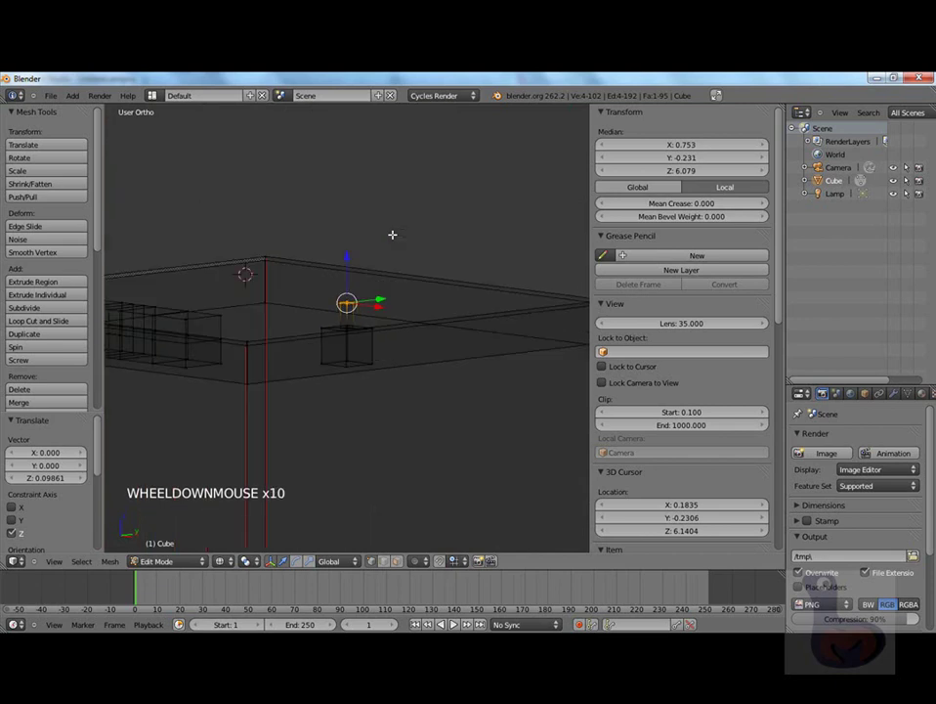
{"action": "key", "text": "g"}
{"action": "key", "text": "z"}
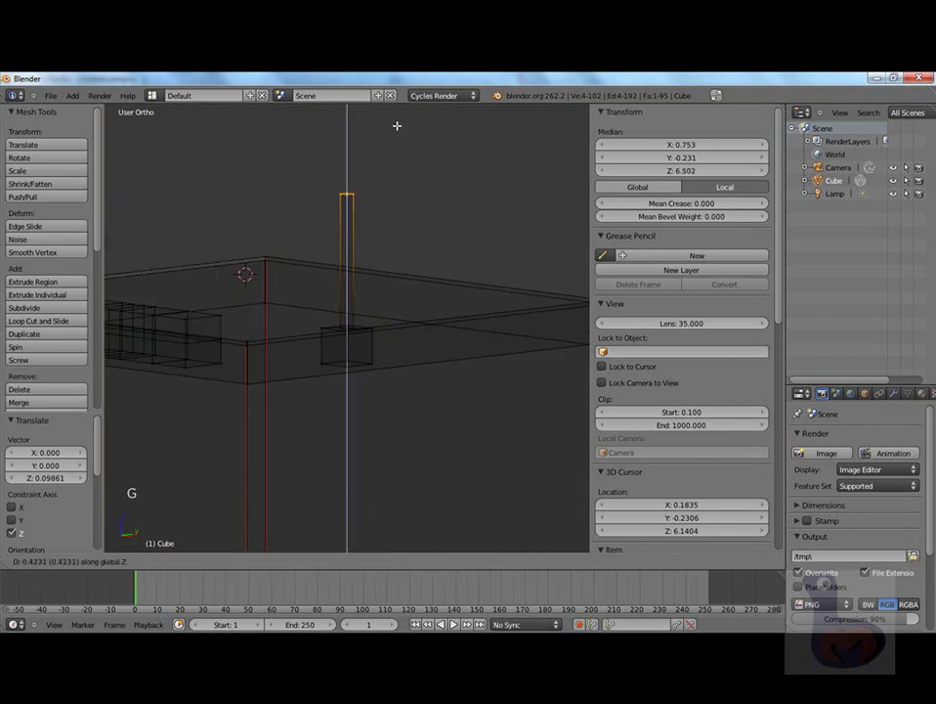
{"action": "left_click", "coordinate": [397, 125]}
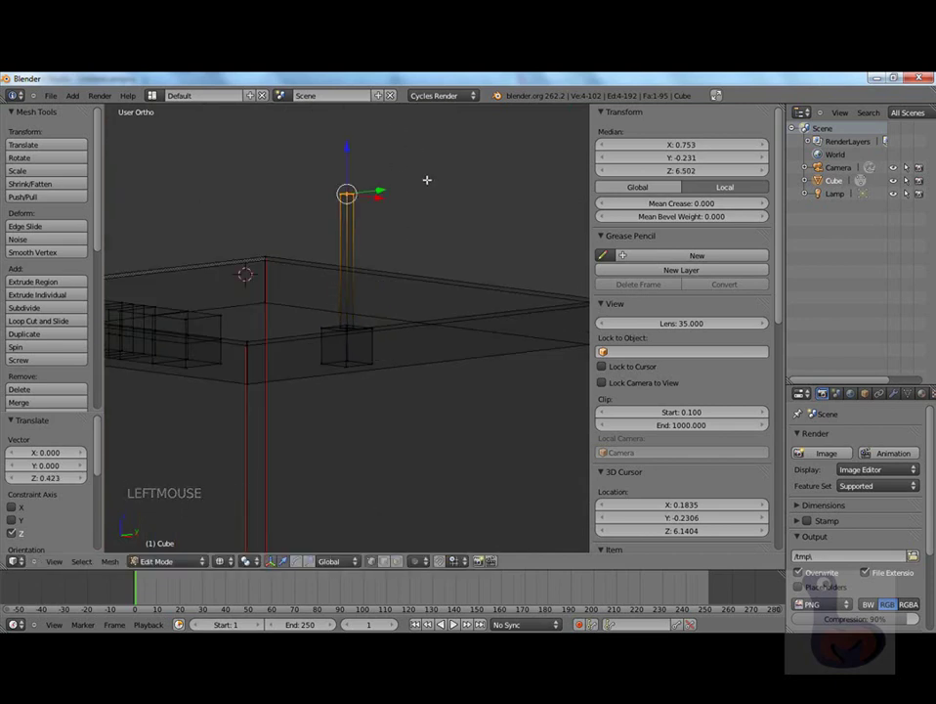
{"action": "key", "text": "s"}
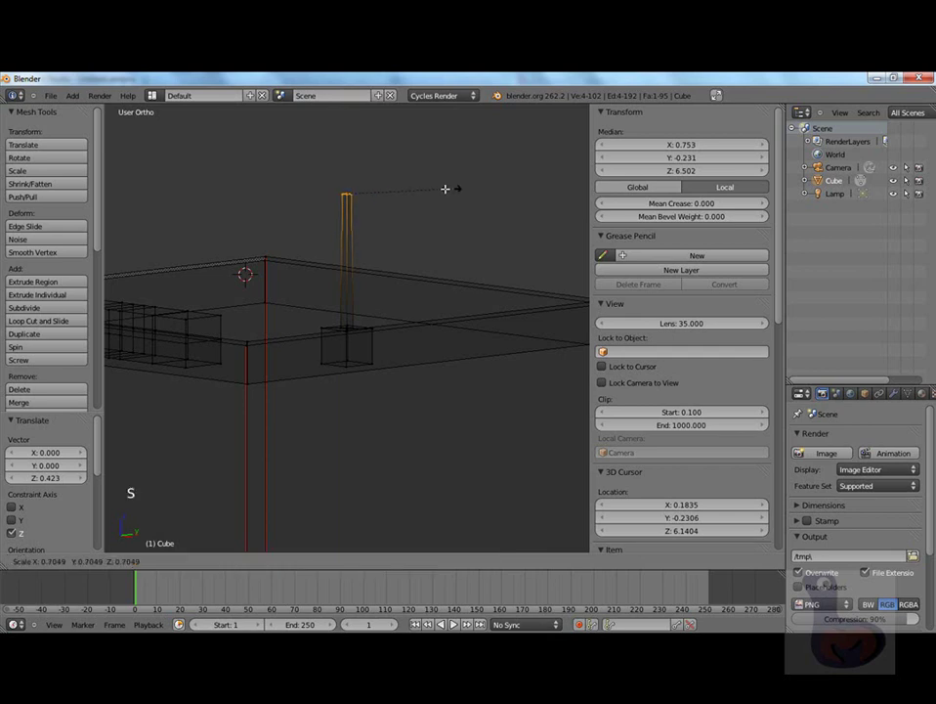
{"action": "left_click", "coordinate": [387, 202]}
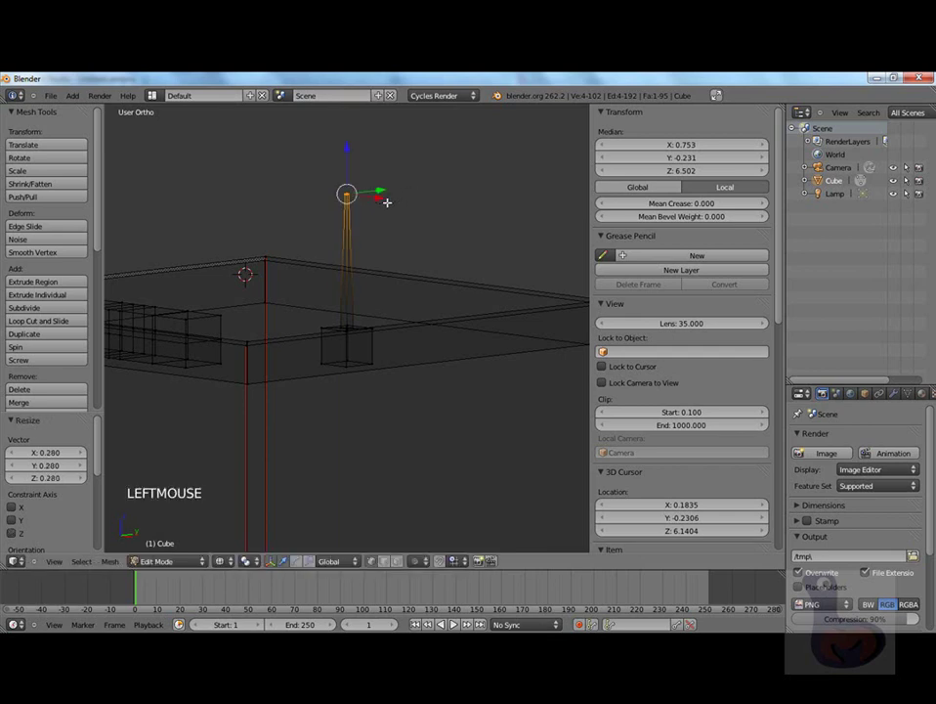
Return to Object Mode and display the building in solid shading.
{"action": "key", "text": "Tab"}
{"action": "middle_click_drag", "start_coordinate": [411, 215], "coordinate": [335, 287]}
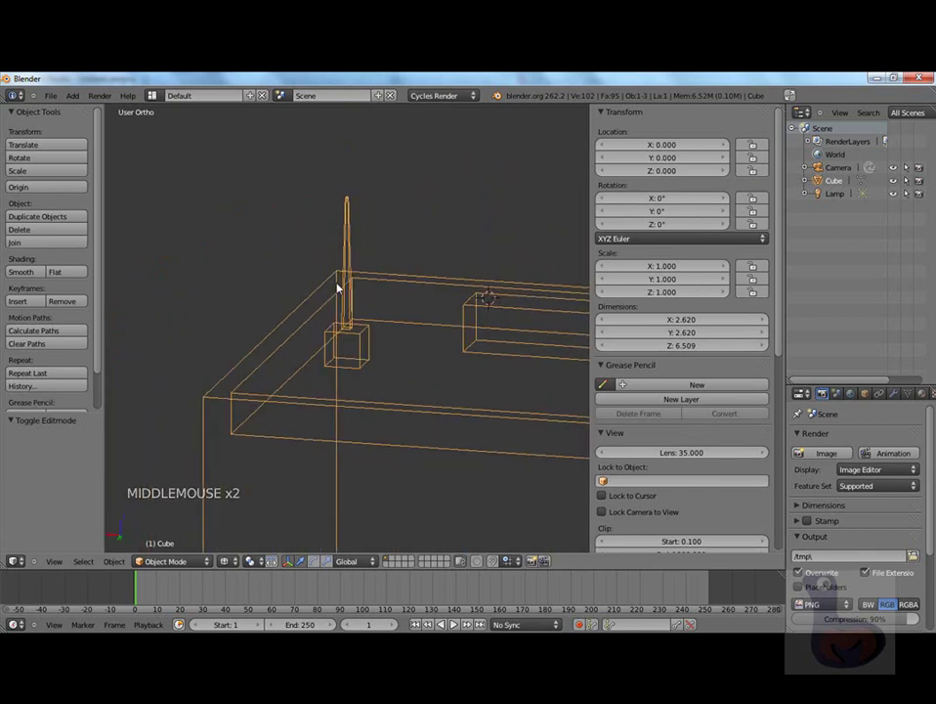
{"action": "key", "text": "z"}
Examine the antenna, the roof structures and the whole building from several angles and distances.
{"action": "mouse_move", "coordinate": [489, 321]}
{"action": "middle_mouse_down"}
{"action": "mouse_move", "coordinate": [389, 307]}
{"action": "mouse_move", "coordinate": [309, 323]}
{"action": "mouse_move", "coordinate": [428, 340]}
{"action": "mouse_move", "coordinate": [485, 320]}
{"action": "mouse_move", "coordinate": [627, 329]}
{"action": "mouse_move", "coordinate": [441, 331]}
{"action": "mouse_move", "coordinate": [367, 348]}
{"action": "mouse_move", "coordinate": [238, 338]}
{"action": "mouse_move", "coordinate": [414, 332]}
{"action": "middle_mouse_up"}
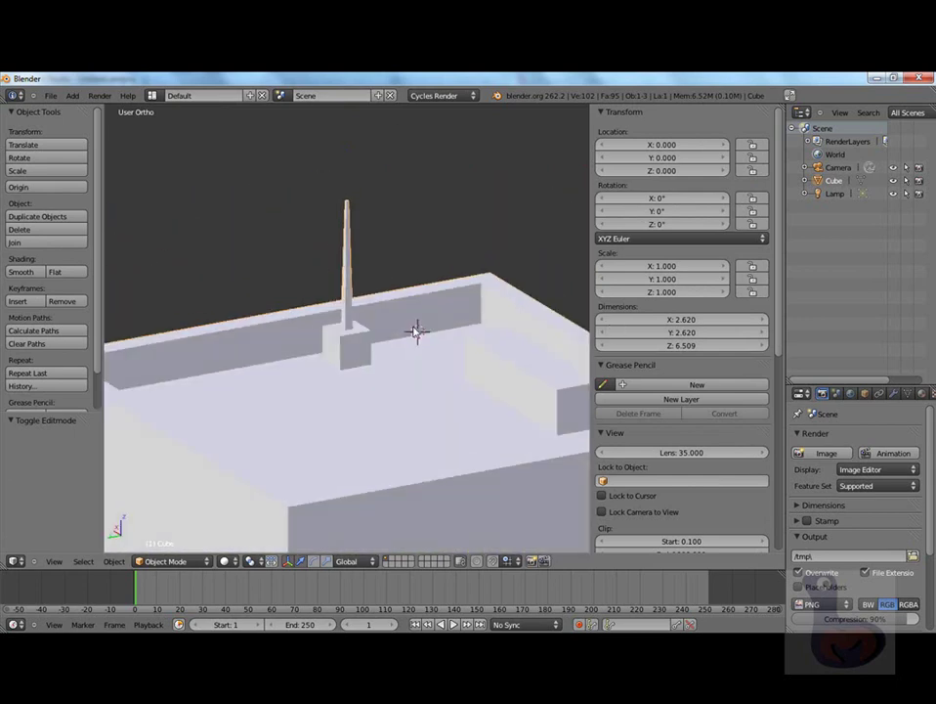
{"action": "scroll", "coordinate": [389, 372], "scroll_direction": "down", "scroll_amount": 2}
{"action": "middle_click_drag", "start_coordinate": [379, 376], "coordinate": [257, 362]}
{"action": "scroll", "coordinate": [339, 326], "scroll_direction": "up", "scroll_amount": 3}
{"action": "scroll", "coordinate": [338, 326], "scroll_direction": "down", "scroll_amount": 3}
{"action": "middle_click_drag", "start_coordinate": [325, 346], "coordinate": [497, 374]}
{"action": "scroll", "coordinate": [328, 341], "scroll_direction": "up", "scroll_amount": 5}
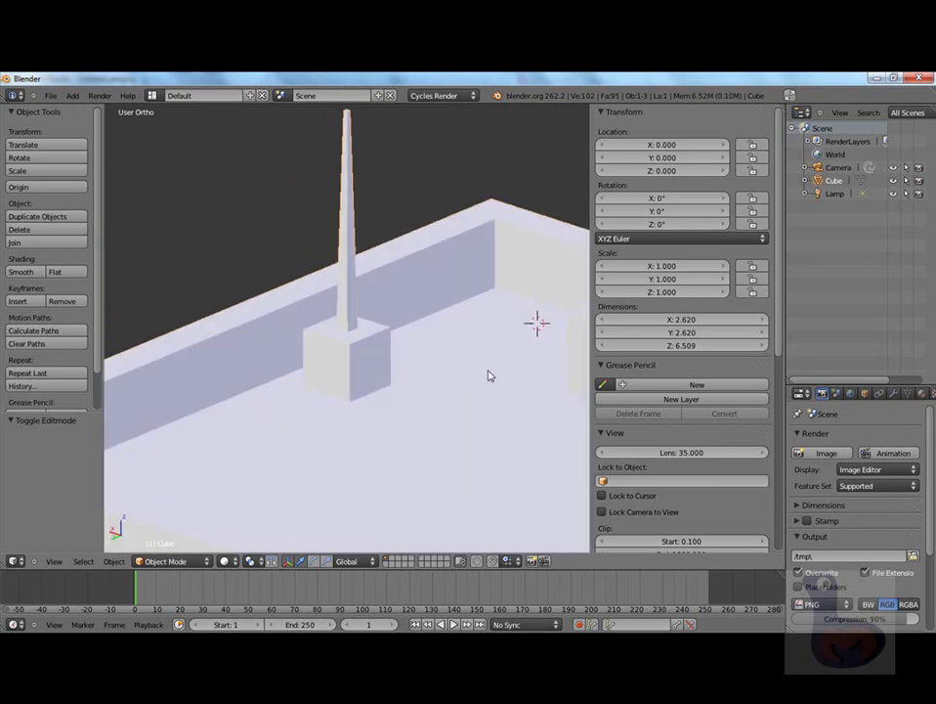
{"action": "scroll", "coordinate": [410, 417], "scroll_direction": "down", "scroll_amount": 6}
{"action": "middle_click_drag", "start_coordinate": [410, 413], "coordinate": [350, 428]}
{"action": "scroll", "coordinate": [358, 441], "scroll_direction": "down", "scroll_amount": 10}
{"action": "scroll", "coordinate": [353, 422], "scroll_direction": "up", "scroll_amount": 3}
{"action": "scroll", "coordinate": [354, 422], "scroll_direction": "down", "scroll_amount": 3}
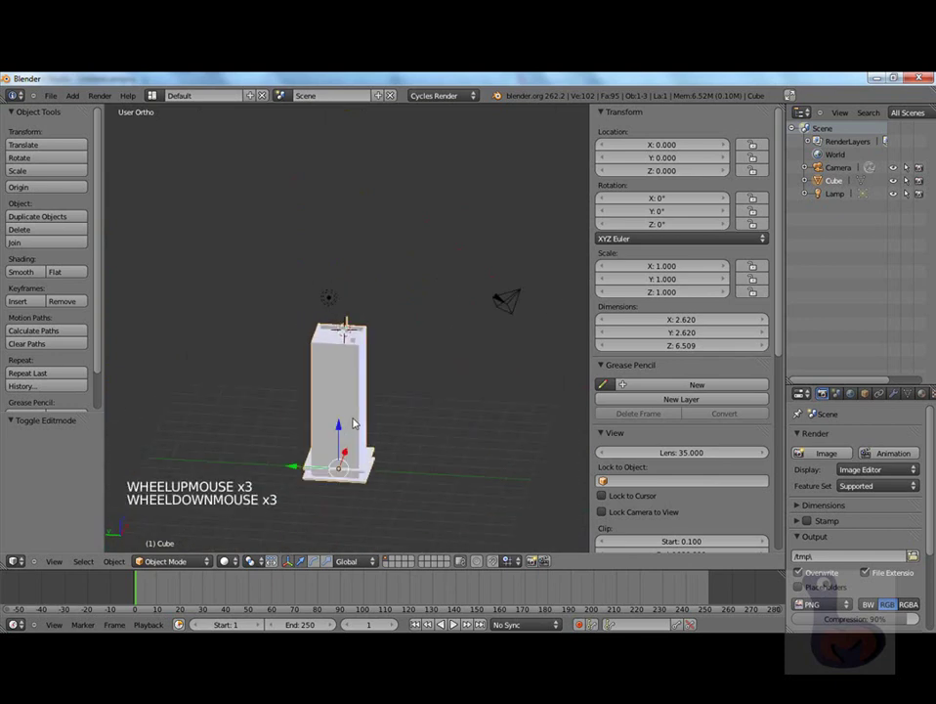
Duplicate the building in the front view and move the copy about 3.161 along X.
{"action": "key", "text": "KP_7"}
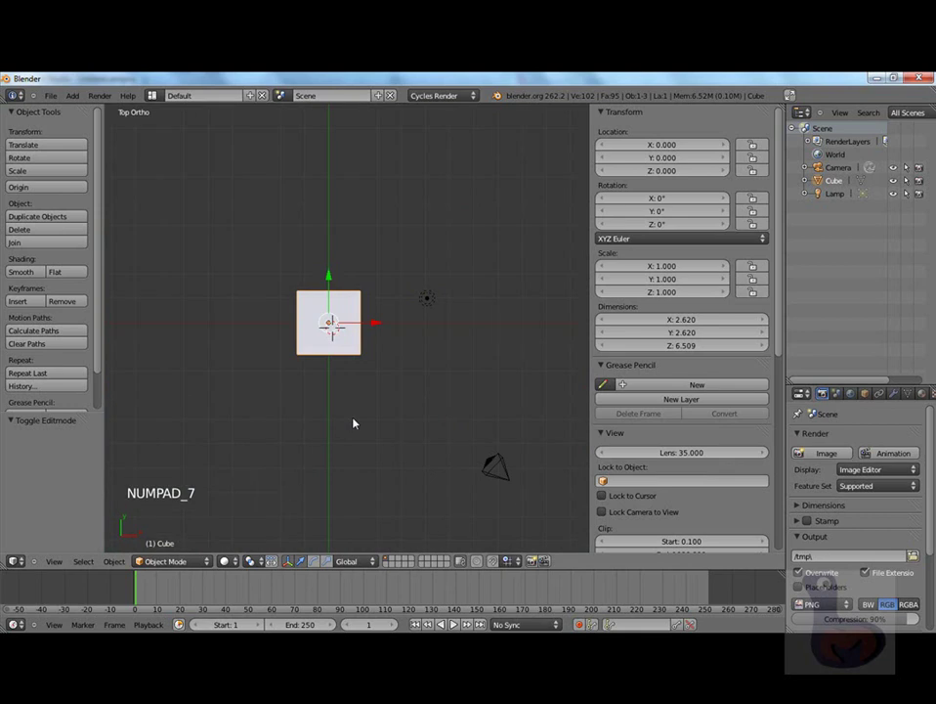
{"action": "key", "text": "KP_1"}
{"action": "scroll", "coordinate": [354, 424], "scroll_direction": "up", "scroll_amount": 2}
{"action": "scroll", "coordinate": [354, 425], "scroll_direction": "down", "scroll_amount": 2}
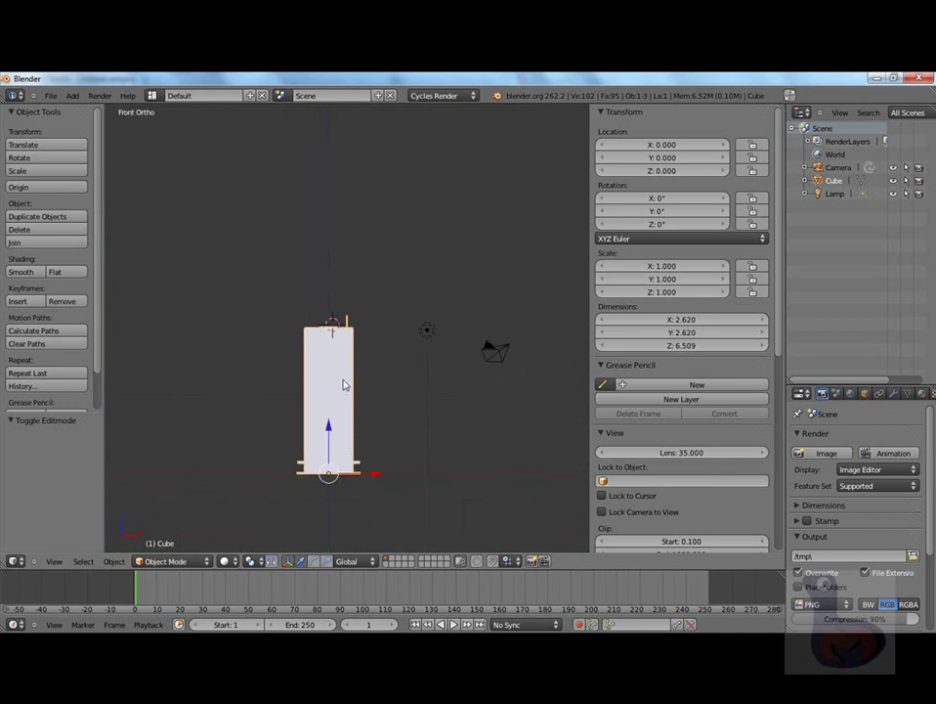
{"action": "scroll", "coordinate": [343, 384], "scroll_direction": "up", "scroll_amount": 5}
{"action": "scroll", "coordinate": [341, 410], "scroll_direction": "down", "scroll_amount": 3}
{"action": "scroll", "coordinate": [340, 416], "scroll_direction": "down", "scroll_amount": 1}
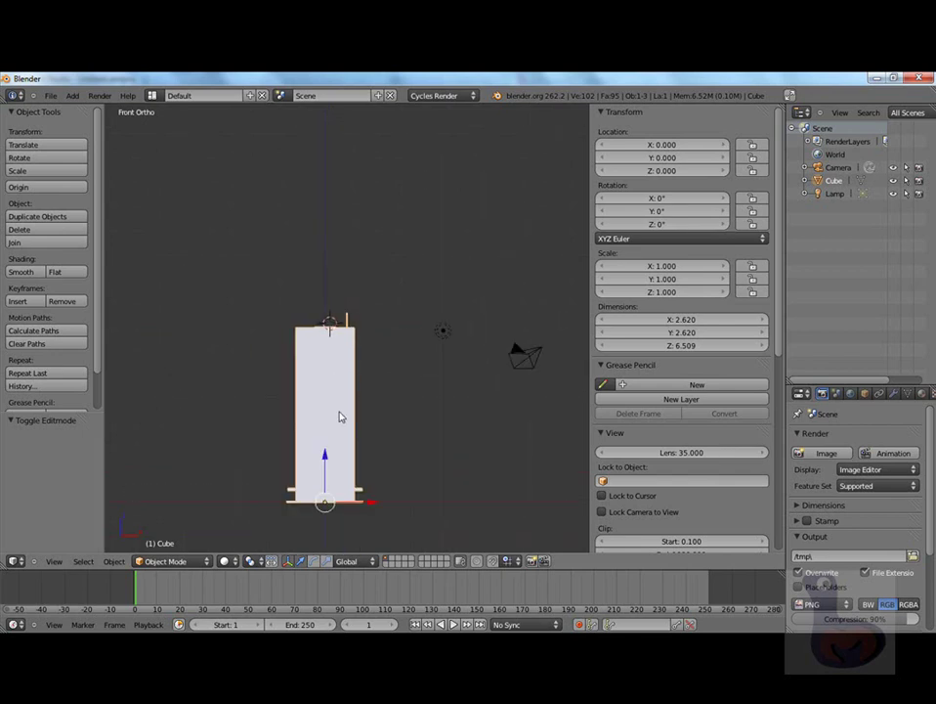
{"action": "key", "text": "shift+d"}
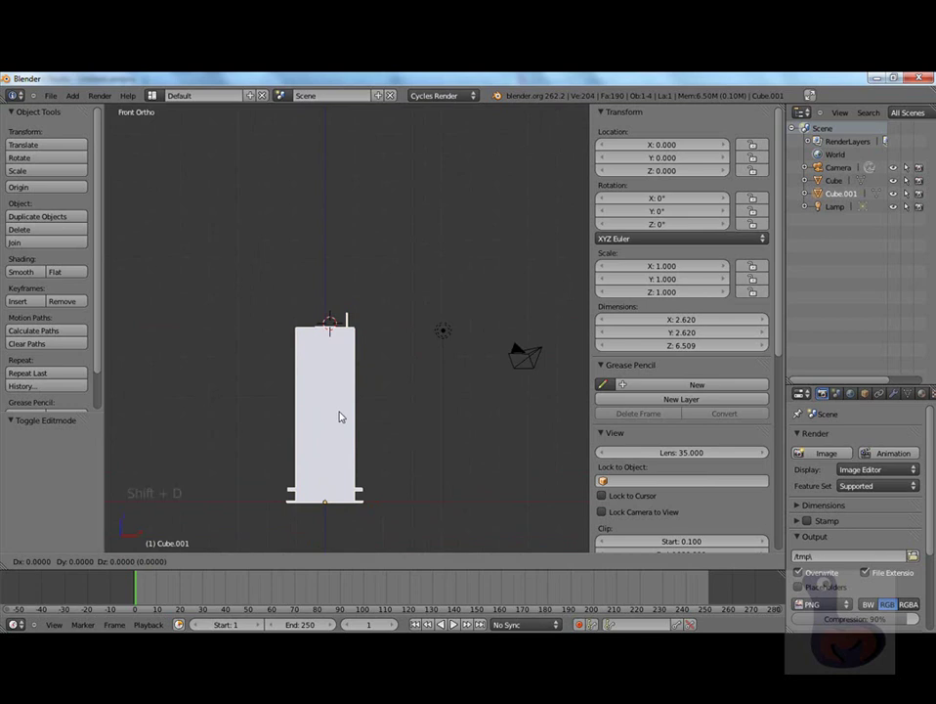
{"action": "key", "text": "x"}
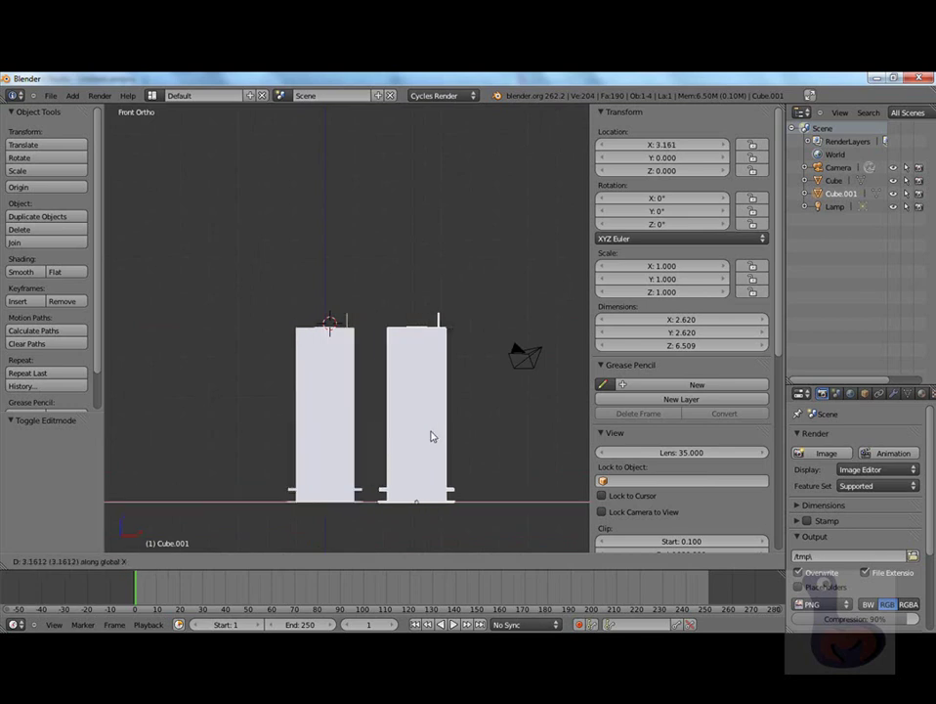
{"action": "left_click", "coordinate": [433, 436]}
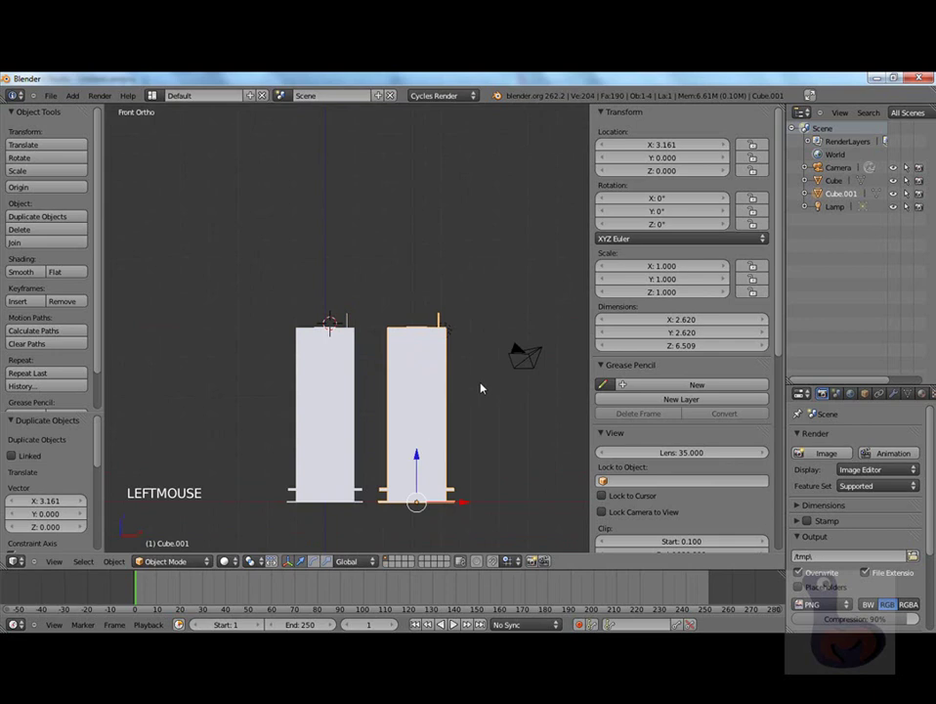
Open the duplicated building's mesh in Edit Mode.
{"action": "scroll", "coordinate": [494, 428], "scroll_direction": "down", "scroll_amount": 2}
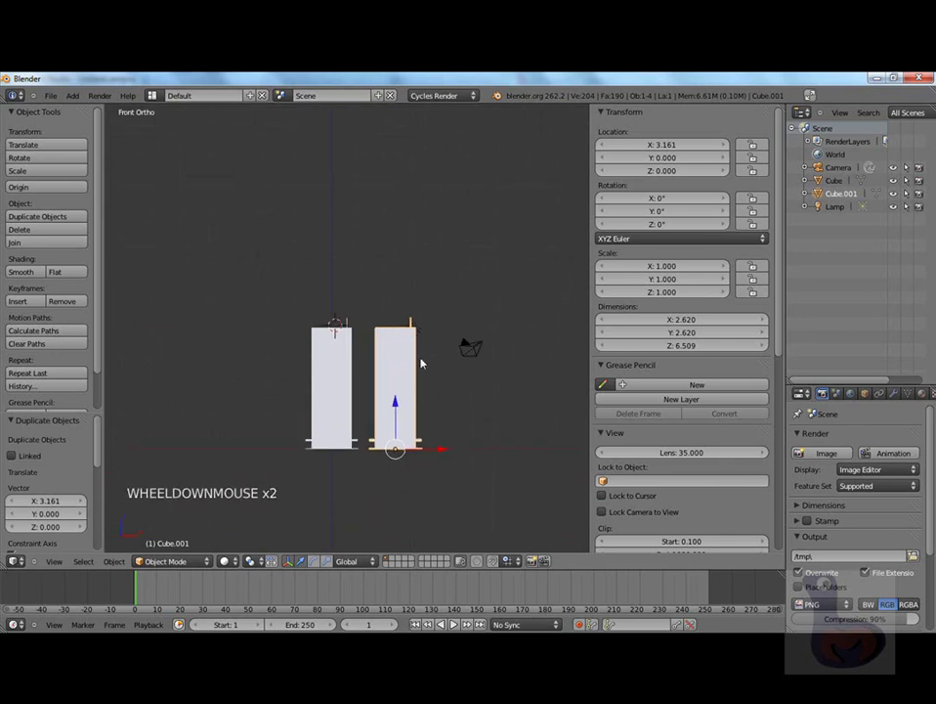
{"action": "key", "text": "Tab"}
{"action": "scroll", "coordinate": [400, 321], "scroll_direction": "up", "scroll_amount": 3}
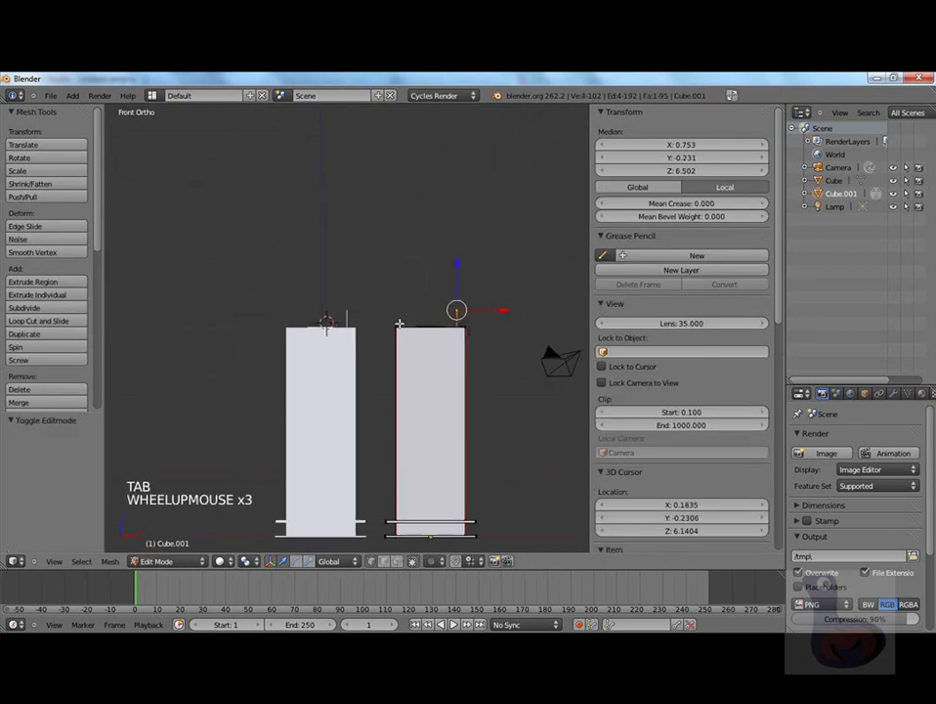
{"action": "scroll", "coordinate": [431, 314], "scroll_direction": "down", "scroll_amount": 1}
{"action": "scroll", "coordinate": [431, 313], "scroll_direction": "up", "scroll_amount": 1}
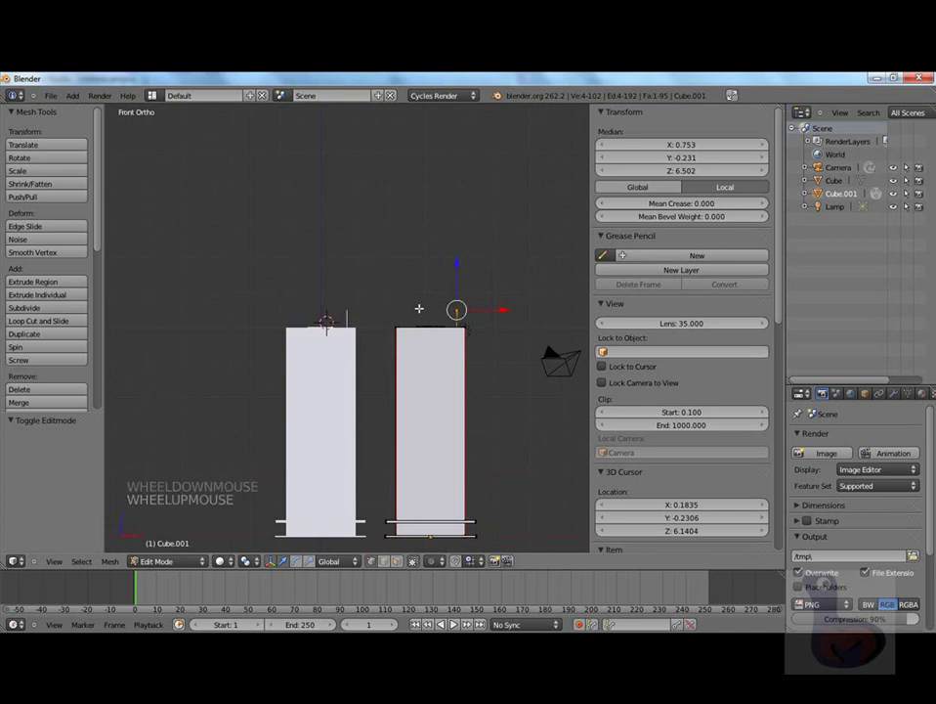
{"action": "key", "text": "a"}
{"action": "key", "text": "b"}
{"action": "left_click_drag", "start_coordinate": [382, 279], "coordinate": [514, 366]}
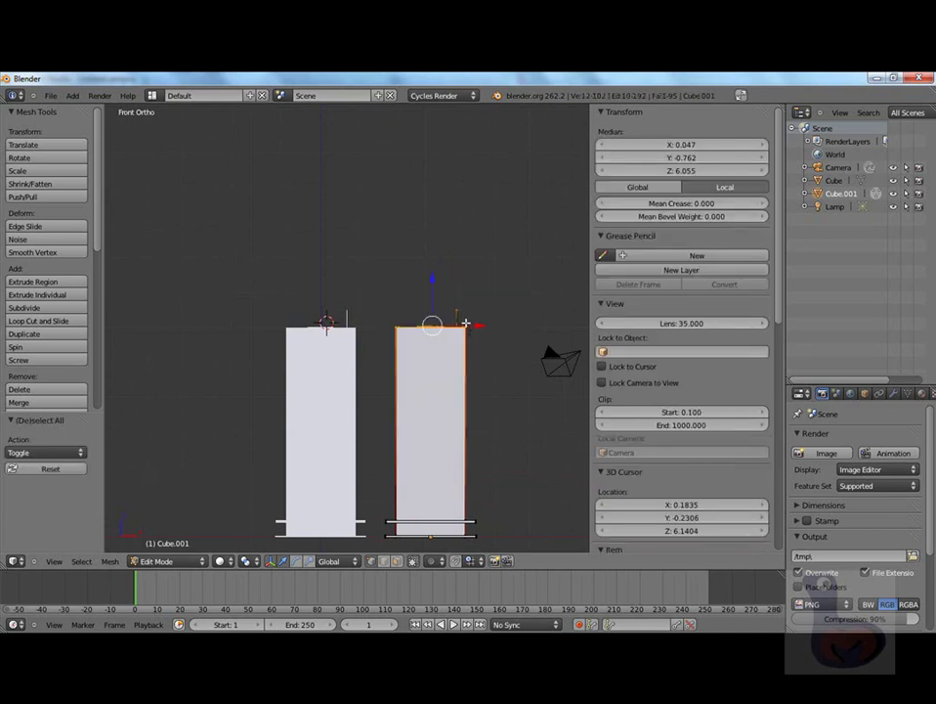
{"action": "left_click_drag", "start_coordinate": [433, 278], "coordinate": [428, 311]}
{"action": "right_click", "coordinate": [427, 310]}
Allow hidden vertices to be selected, box-select the duplicate's entire roof section, and lower it by about -2.466 along Z.
{"action": "left_click", "coordinate": [412, 562]}
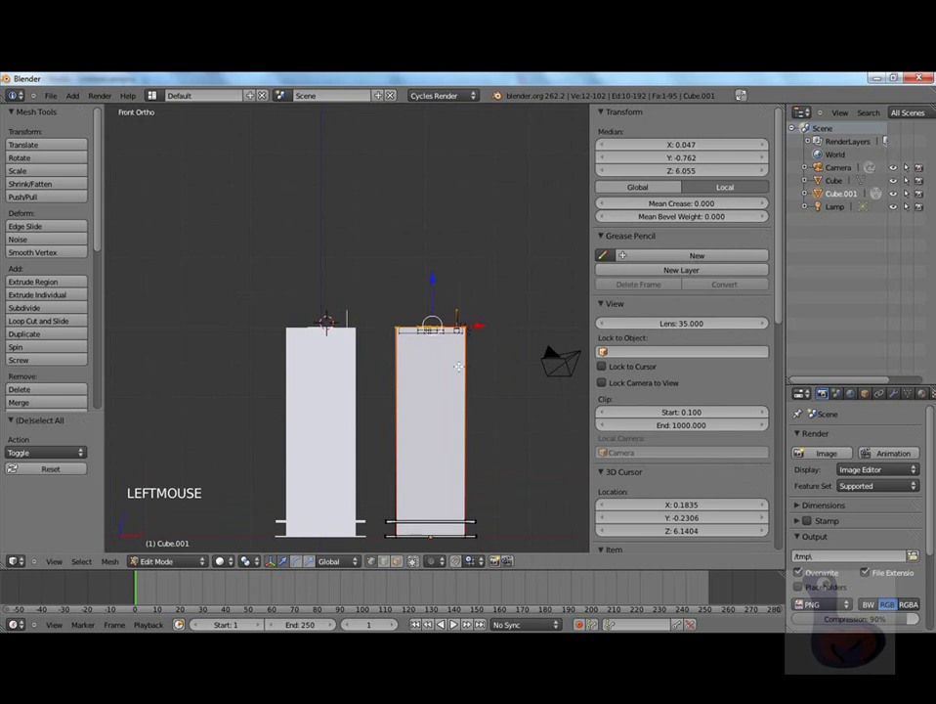
{"action": "key", "text": "b"}
{"action": "left_click_drag", "start_coordinate": [374, 283], "coordinate": [496, 351]}
{"action": "left_click_drag", "start_coordinate": [434, 281], "coordinate": [437, 367]}
Return to Object Mode and rotate the shortened building -90° about Z in the top view, snapping the angle.
{"action": "middle_click_drag", "start_coordinate": [475, 411], "coordinate": [481, 449]}
{"action": "key", "text": "KP_7"}
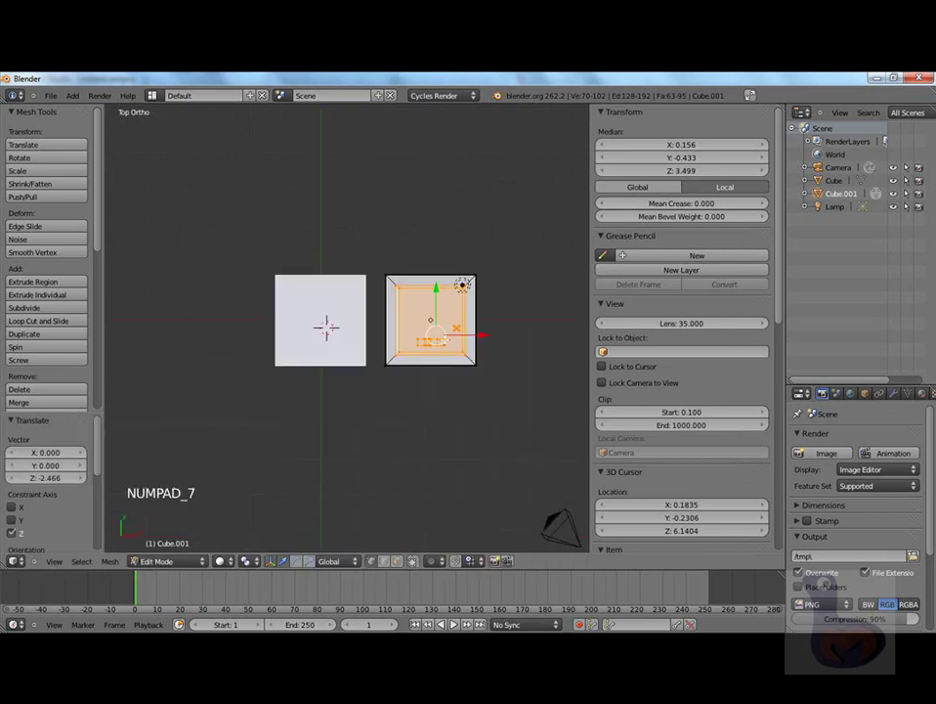
{"action": "key", "text": "Tab"}
{"action": "scroll", "coordinate": [455, 303], "scroll_direction": "up", "scroll_amount": 5}
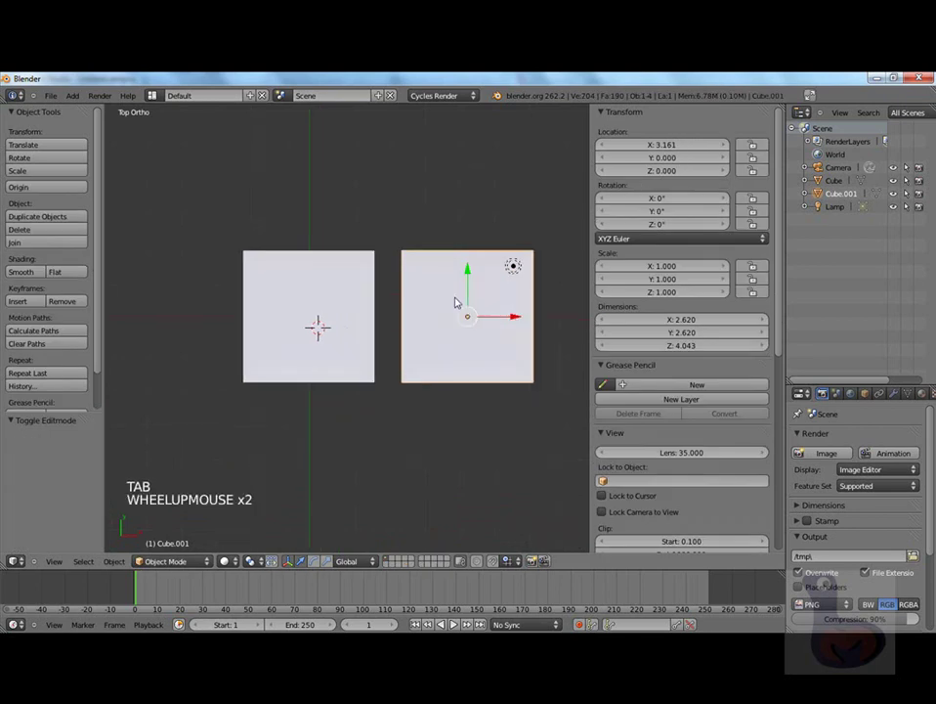
{"action": "scroll", "coordinate": [487, 307], "scroll_direction": "down", "scroll_amount": 3}
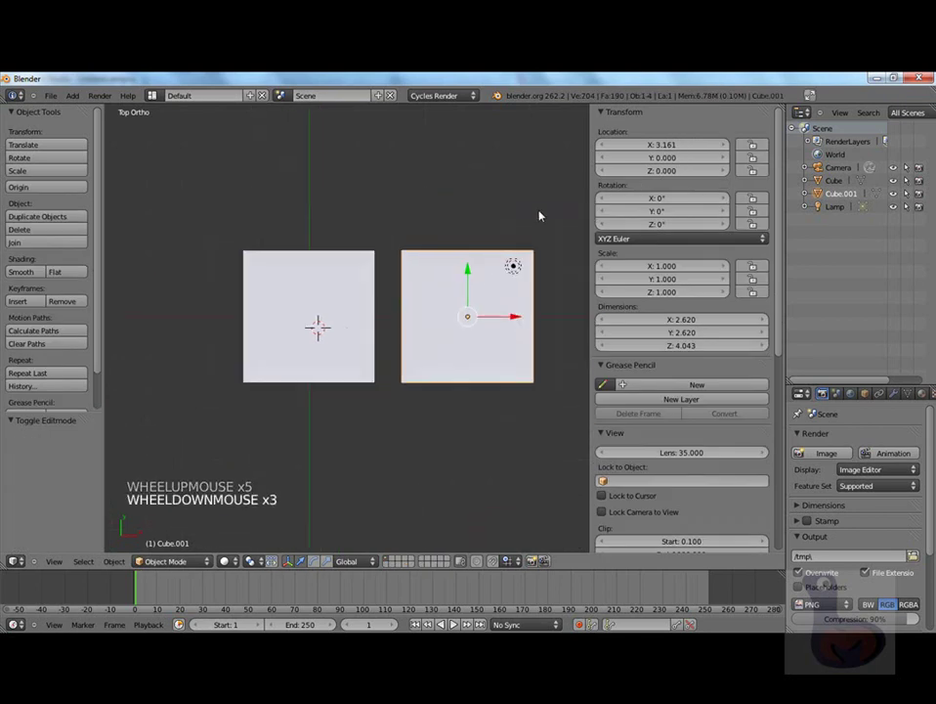
{"action": "key", "text": "r"}
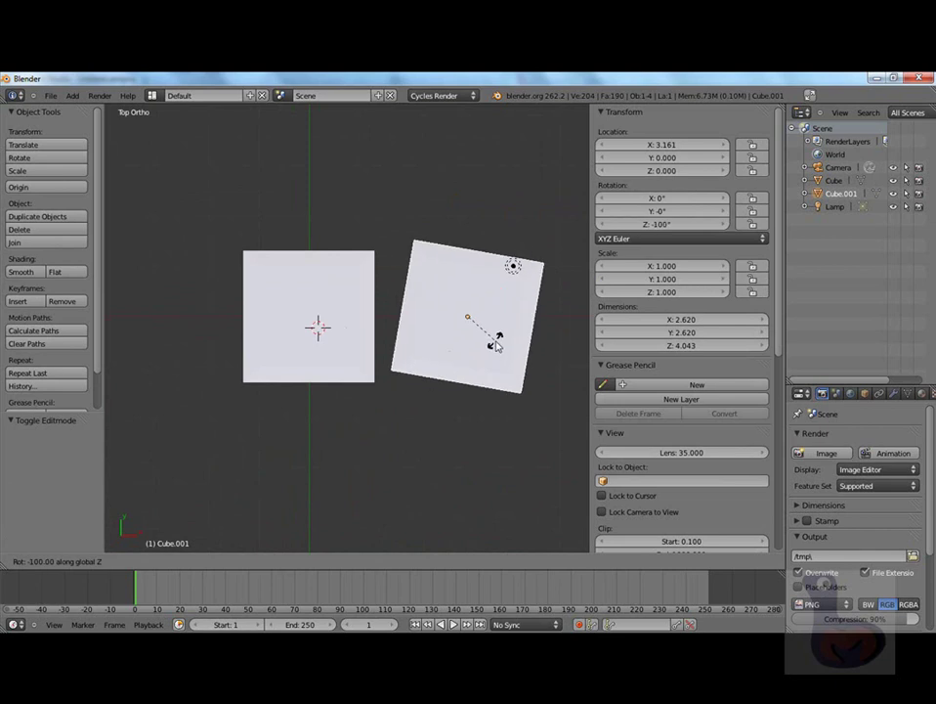
{"action": "left_click", "coordinate": [501, 344], "text": "ctrl"}
Compare the roofs of the tall building and the rotated shorter copy from an angled view.
{"action": "middle_click_drag", "start_coordinate": [501, 345], "coordinate": [481, 341]}
{"action": "scroll", "coordinate": [482, 469], "scroll_direction": "down", "scroll_amount": 1}
{"action": "scroll", "coordinate": [483, 469], "scroll_direction": "up", "scroll_amount": 6}
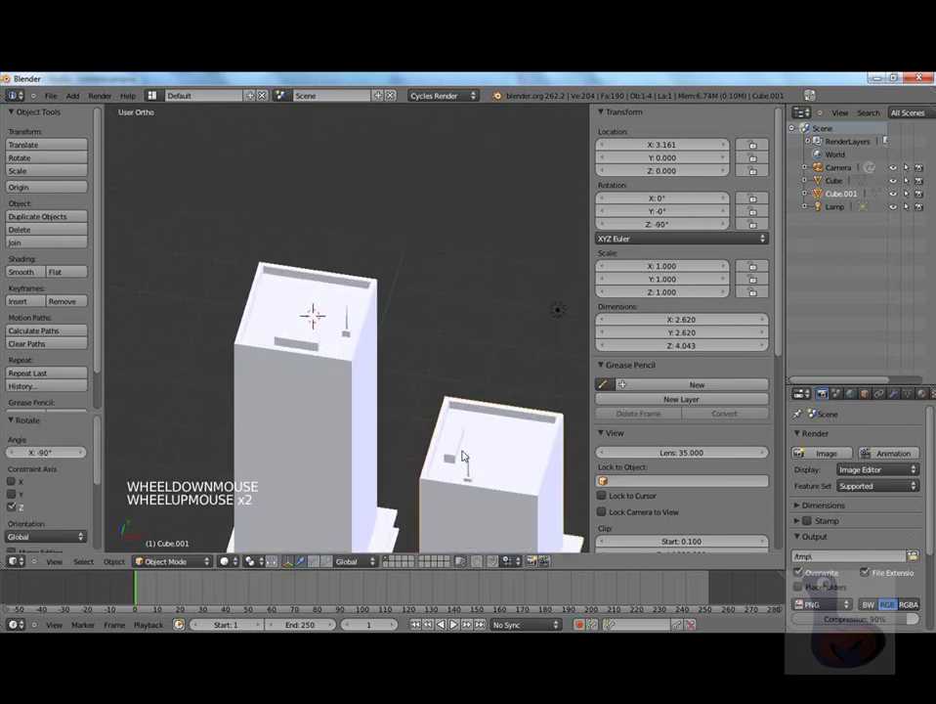
{"action": "scroll", "coordinate": [483, 489], "scroll_direction": "down", "scroll_amount": 4}
{"action": "scroll", "coordinate": [445, 418], "scroll_direction": "up", "scroll_amount": 2}
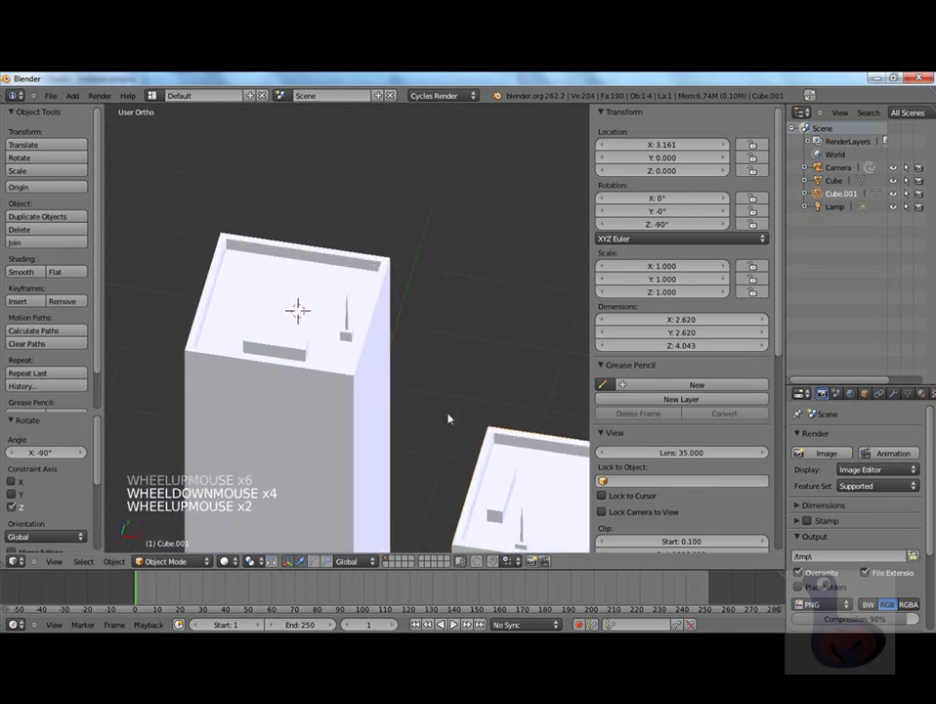
{"action": "scroll", "coordinate": [499, 474], "scroll_direction": "down", "scroll_amount": 3}
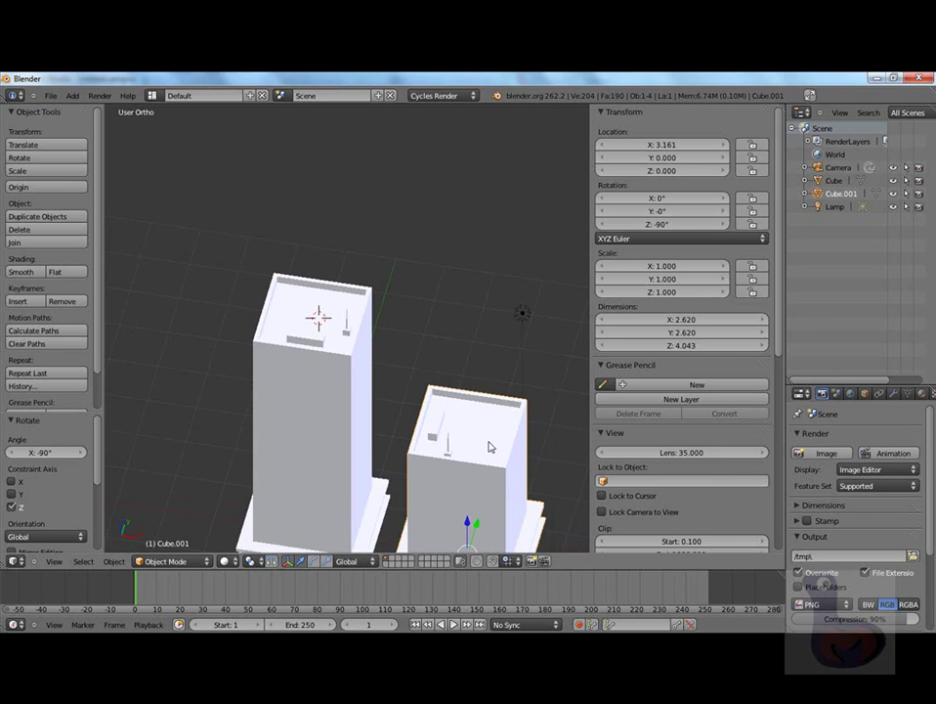
Duplicate the original tall building in the front view and place the copy beyond the shorter one, at about X 6.564.
{"action": "key", "text": "KP_1"}
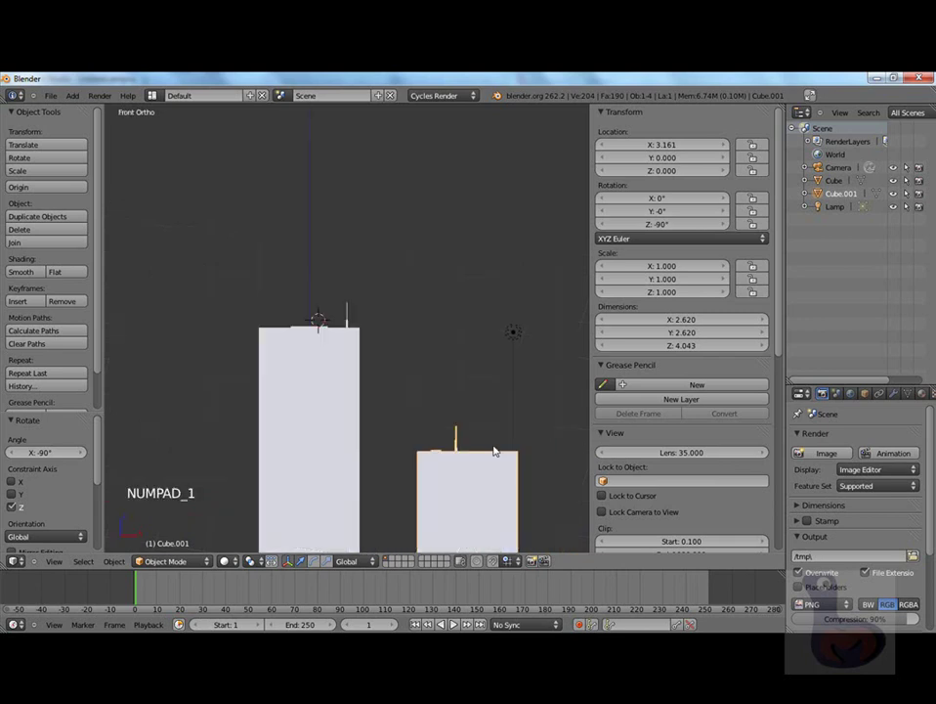
{"action": "scroll", "coordinate": [496, 451], "scroll_direction": "down", "scroll_amount": 3}
{"action": "scroll", "coordinate": [433, 435], "scroll_direction": "up", "scroll_amount": 2}
{"action": "scroll", "coordinate": [430, 457], "scroll_direction": "down", "scroll_amount": 3}
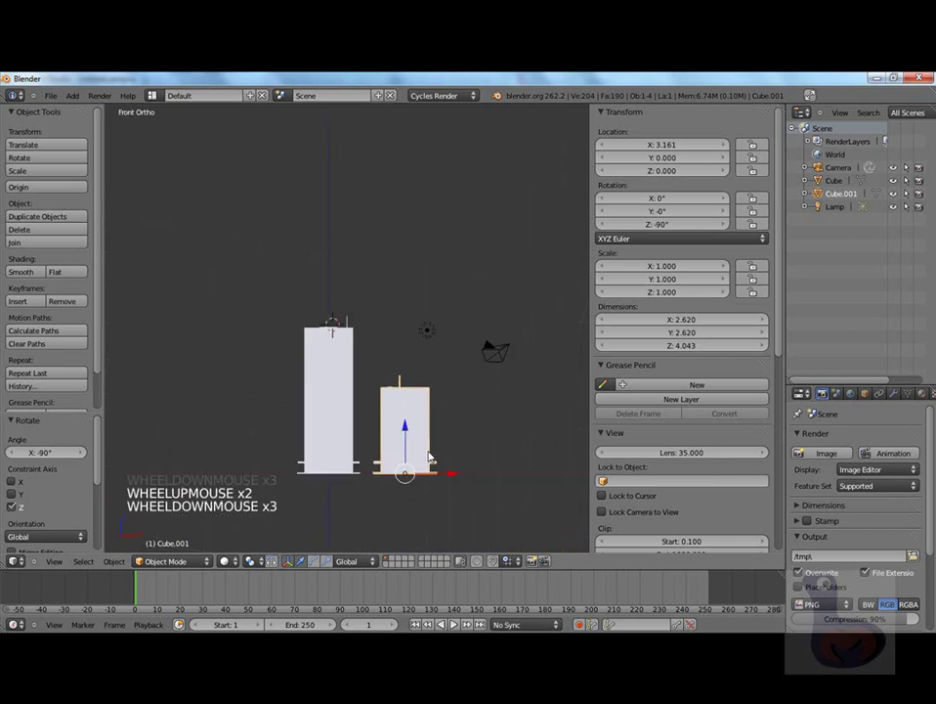
{"action": "right_click", "coordinate": [339, 396]}
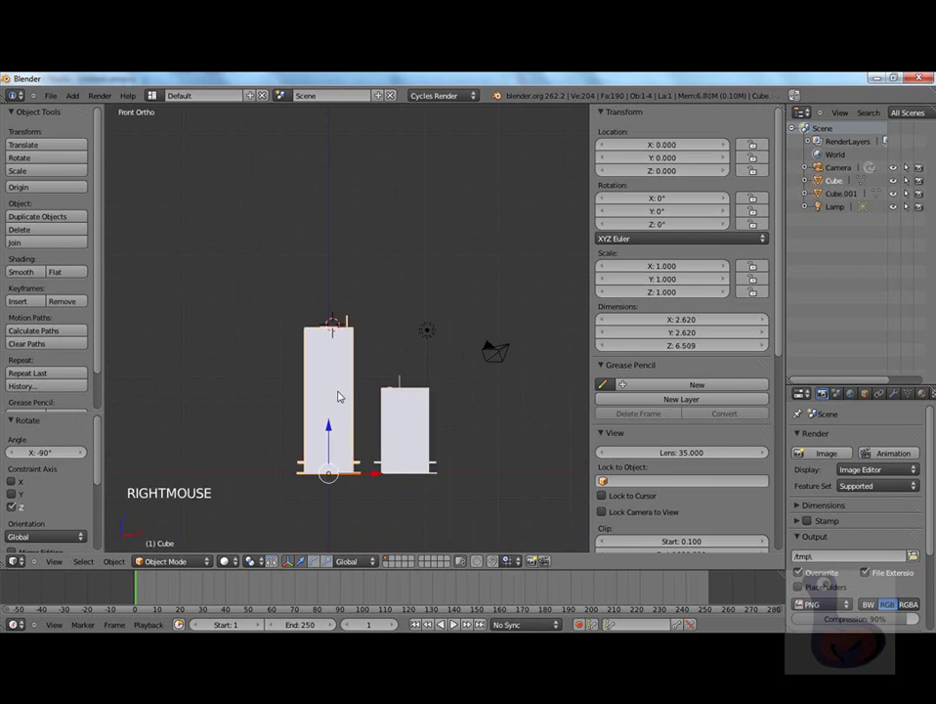
{"action": "key", "text": "shift+d"}
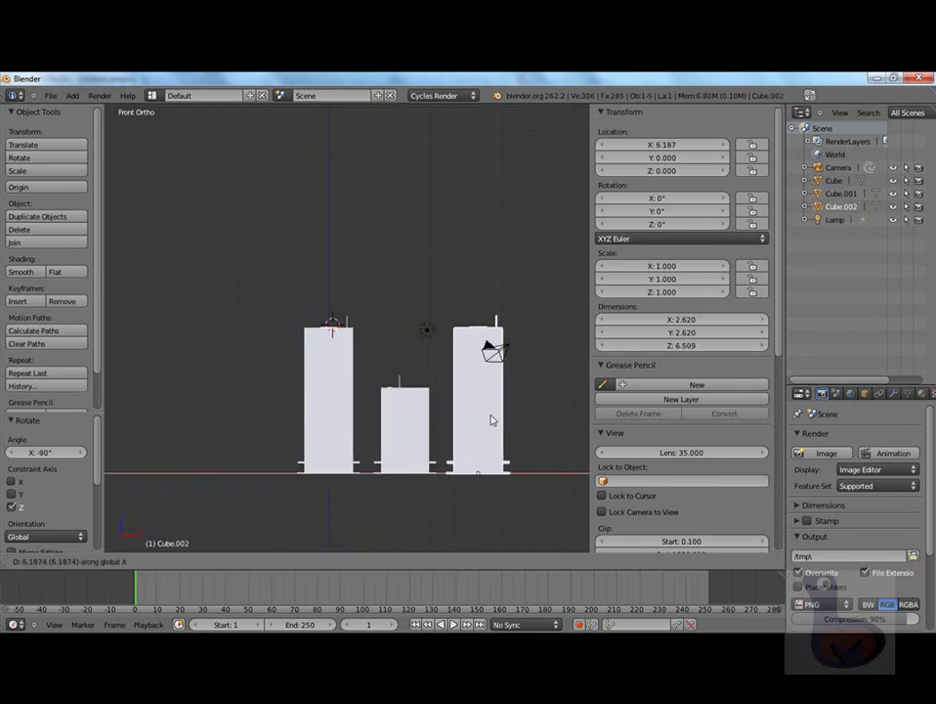
{"action": "left_click", "coordinate": [497, 419]}
In Edit Mode, box-select the new copy's entire roof section including hidden vertices, raise it about 2.986 along Z, and return to Object Mode.
{"action": "key", "text": "Tab"}
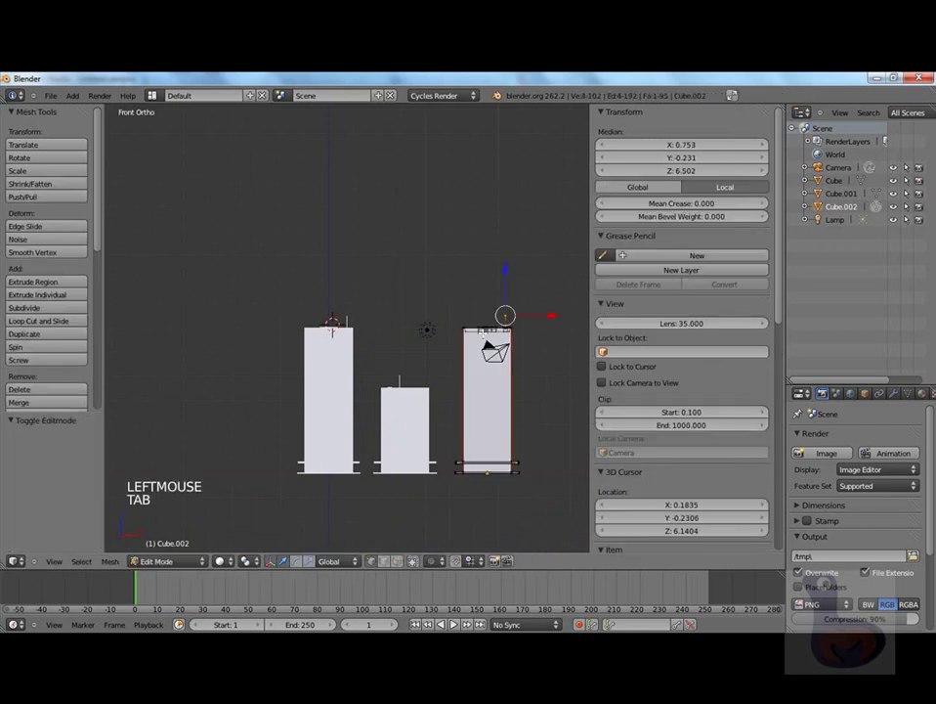
{"action": "double_click", "coordinate": [413, 564]}
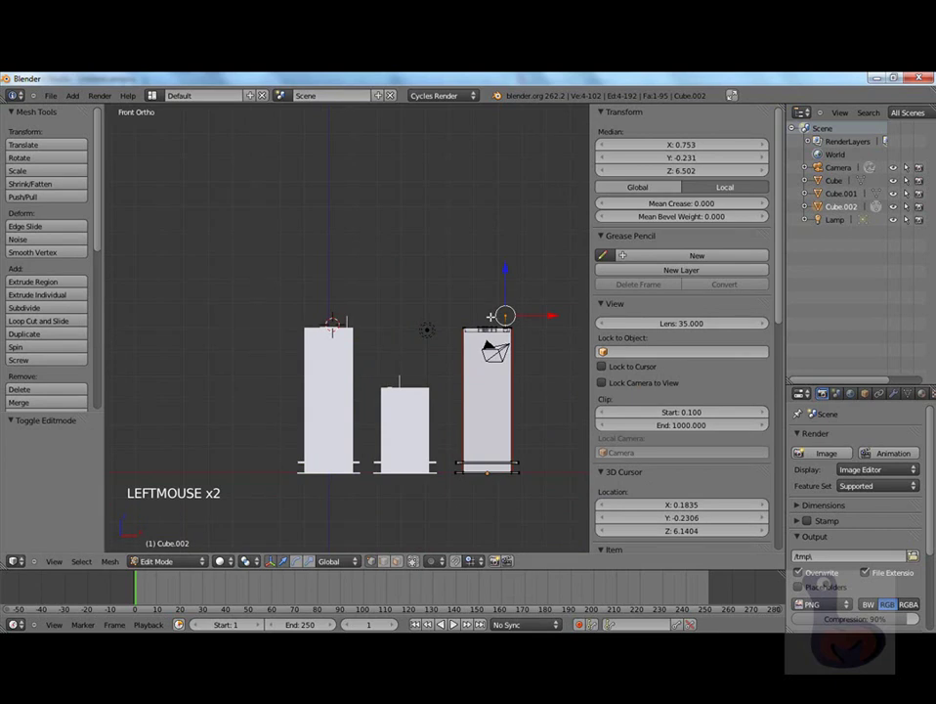
{"action": "key", "text": "a"}
{"action": "key", "text": "b"}
{"action": "left_click_drag", "start_coordinate": [446, 302], "coordinate": [538, 336]}
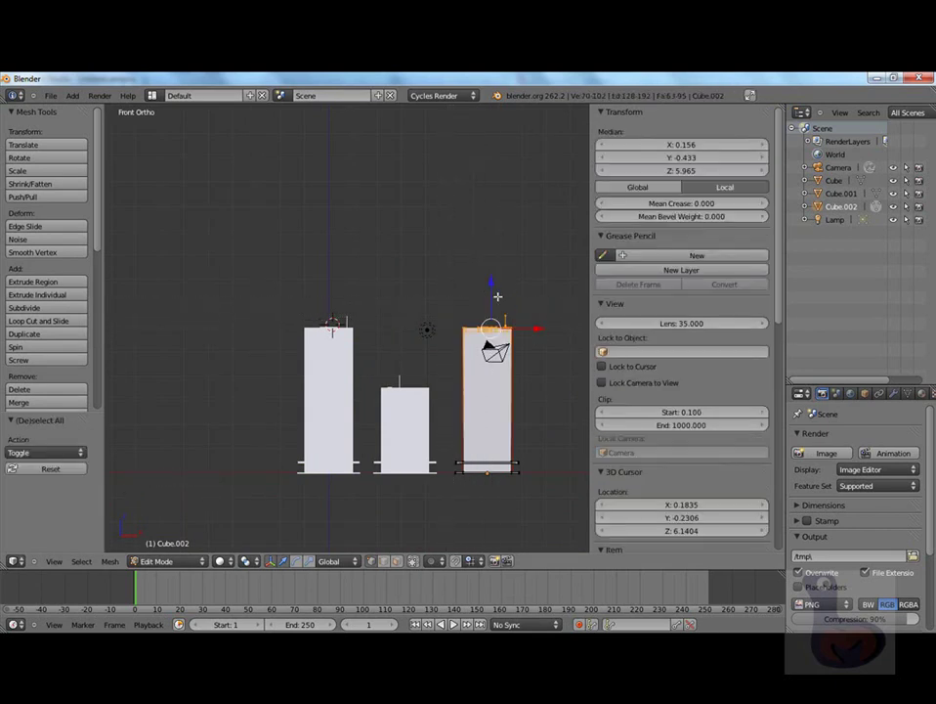
{"action": "left_click_drag", "start_coordinate": [491, 284], "coordinate": [492, 212]}
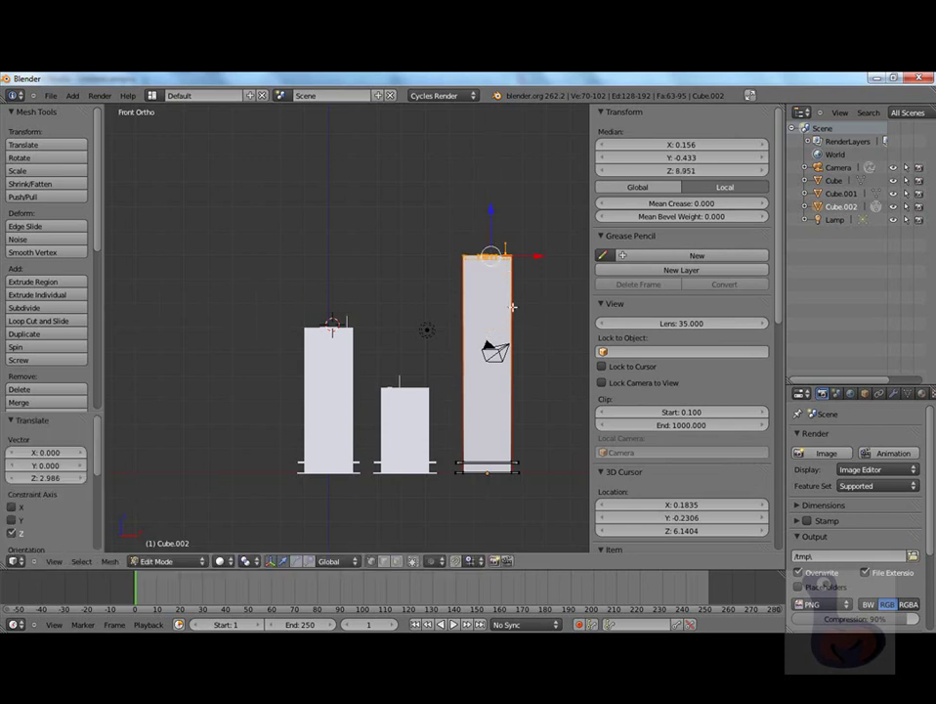
{"action": "key", "text": "Tab"}
{"action": "middle_click_drag", "start_coordinate": [509, 360], "coordinate": [496, 394]}
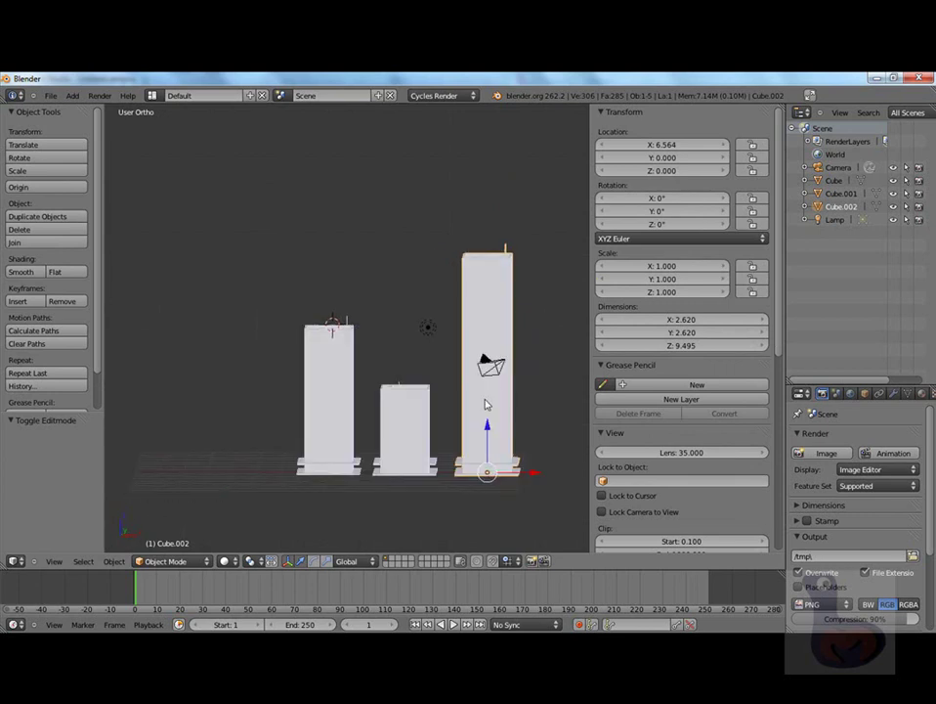
Duplicate the tallest building in the front view and place the copy along X at about X 10.167.
{"action": "key", "text": "KP_1"}
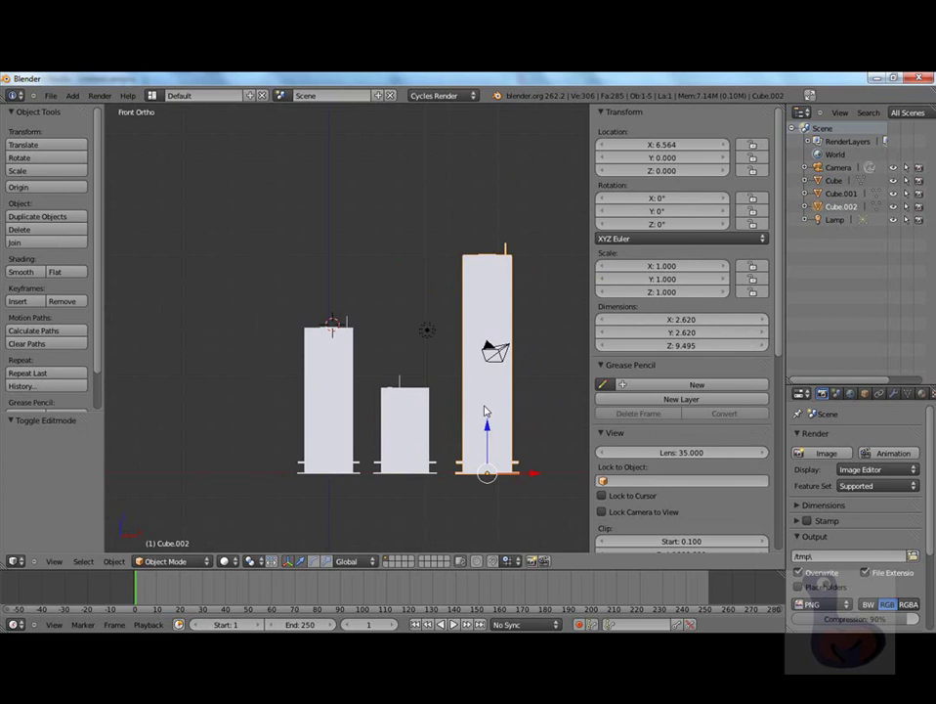
{"action": "scroll", "coordinate": [486, 412], "scroll_direction": "down", "scroll_amount": 2}
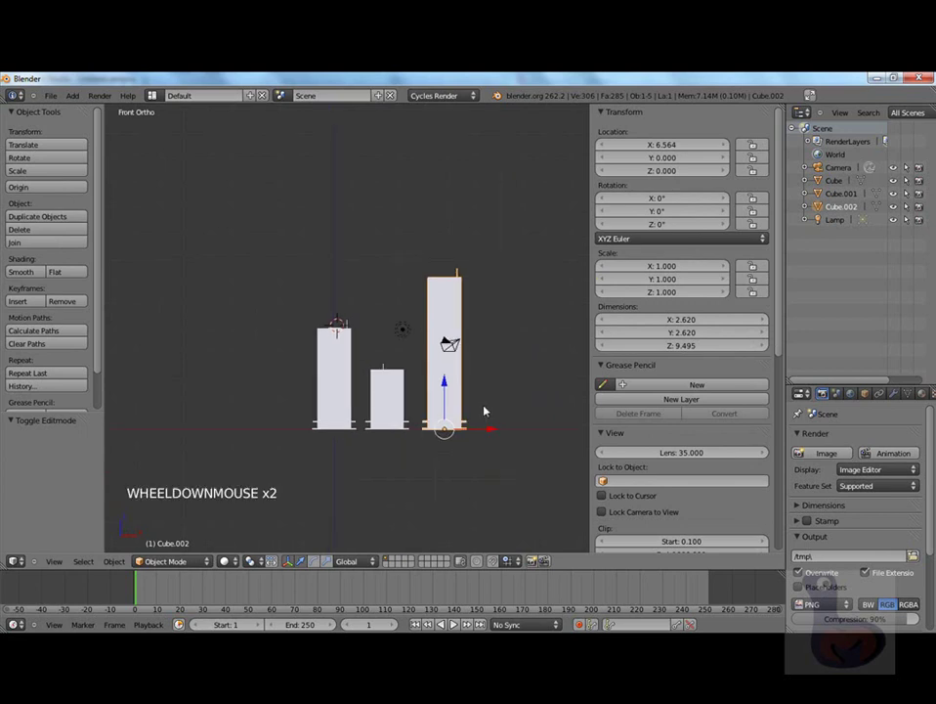
{"action": "key", "text": "shift+d"}
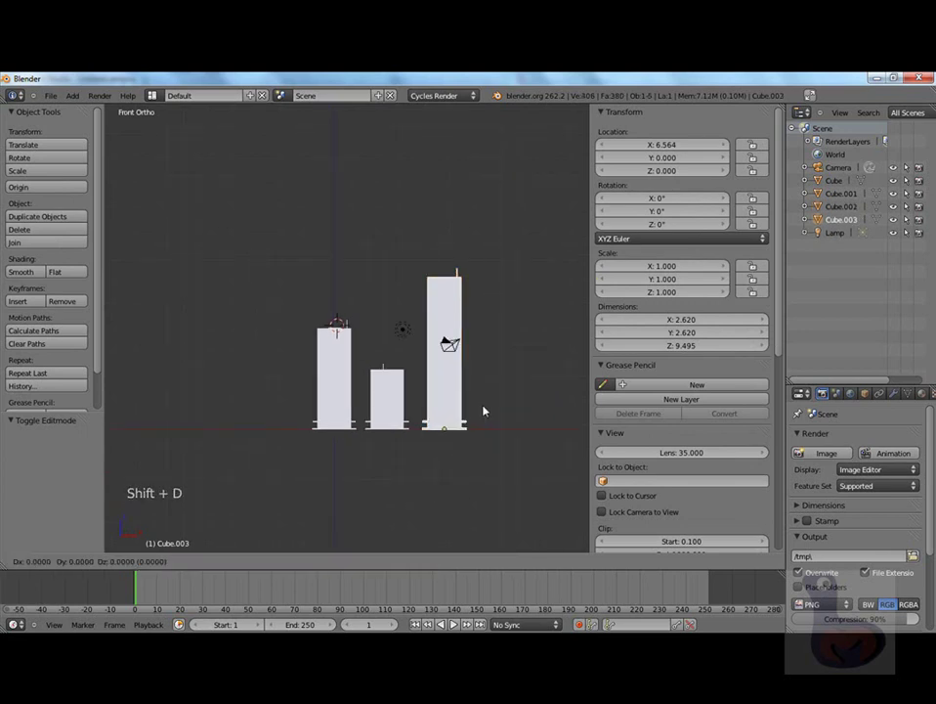
{"action": "key", "text": "x"}
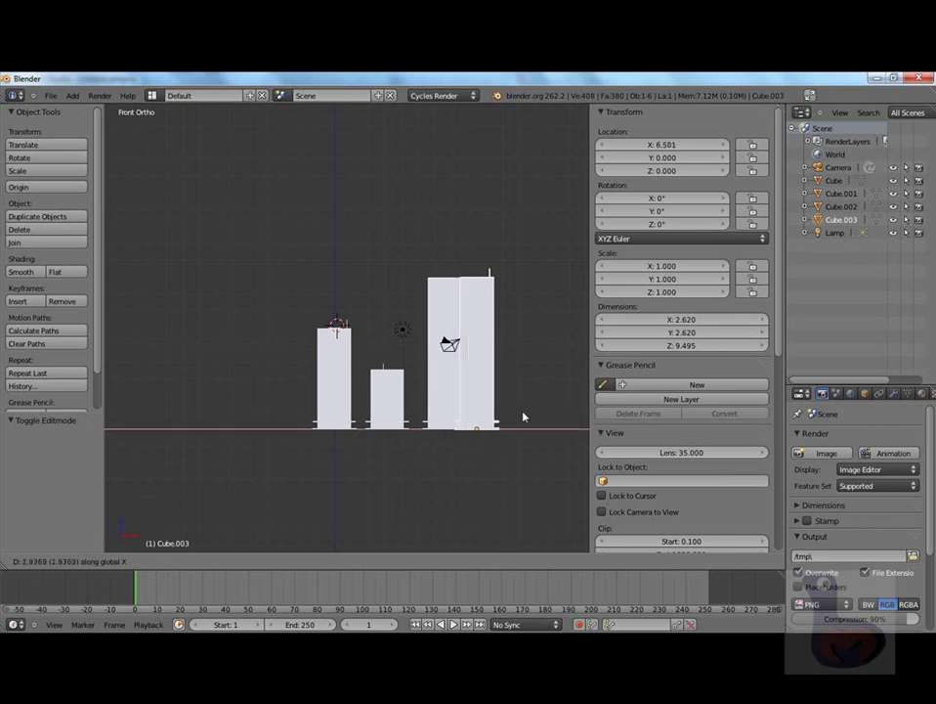
{"action": "left_click", "coordinate": [544, 422]}
In Edit Mode, lower the fourth building's selected roof section along Z for a height of about 6.124, then return to Object Mode.
{"action": "key", "text": "Tab"}
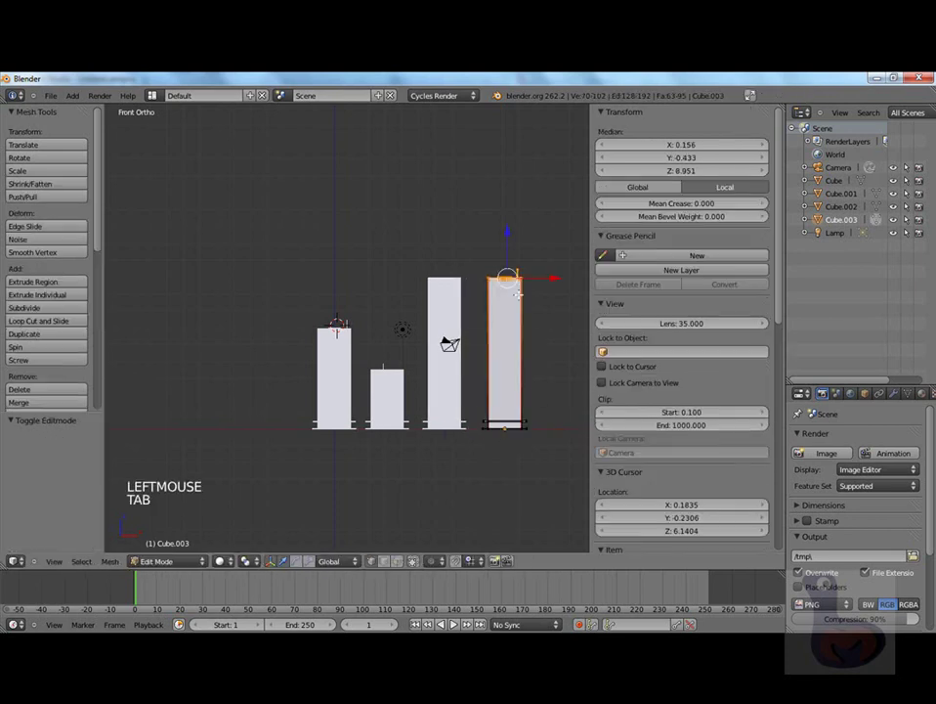
{"action": "left_click_drag", "start_coordinate": [507, 231], "coordinate": [508, 274]}
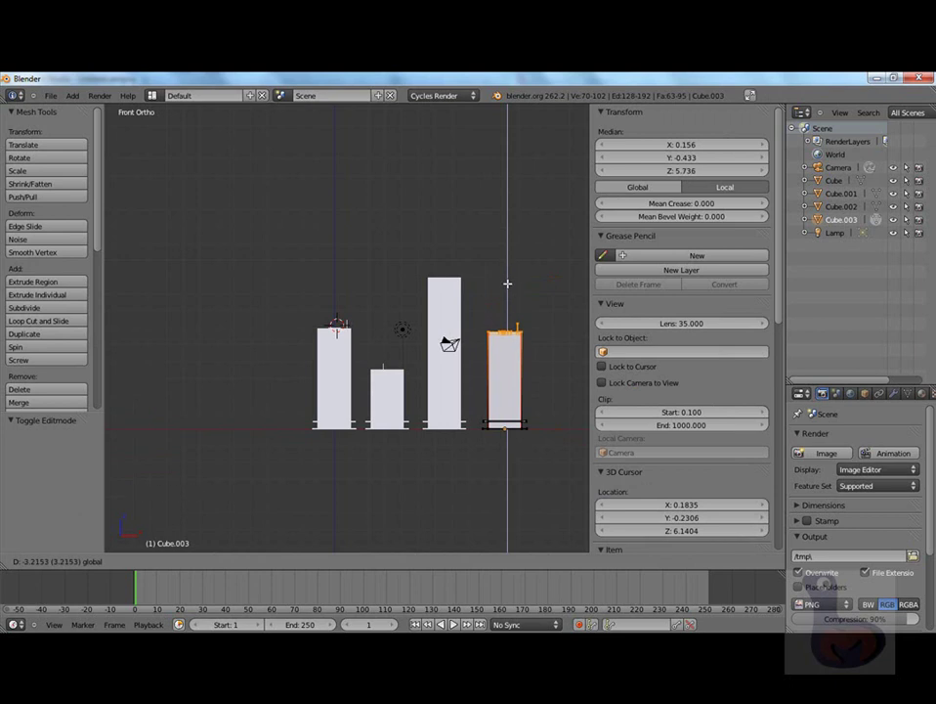
{"action": "left_click_drag", "start_coordinate": [507, 286], "coordinate": [508, 286]}
{"action": "key", "text": "Tab"}
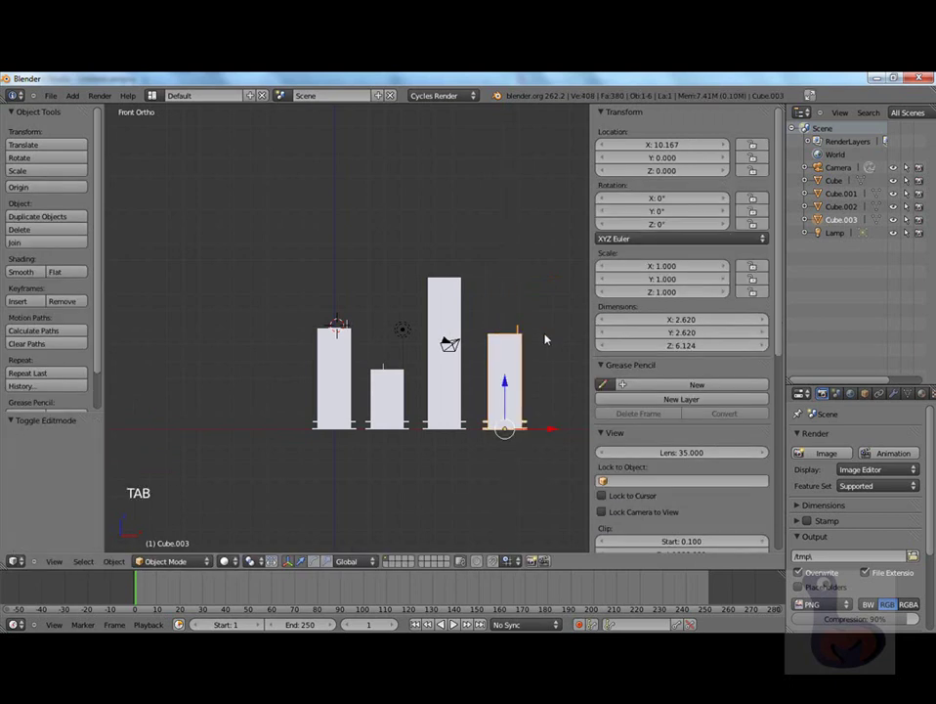
Duplicate the fourth building and move the copy about 3.719 along X to extend the row.
{"action": "scroll", "coordinate": [518, 368], "scroll_direction": "down", "scroll_amount": 1}
{"action": "scroll", "coordinate": [518, 369], "scroll_direction": "up", "scroll_amount": 1}
{"action": "scroll", "coordinate": [518, 369], "scroll_direction": "up", "scroll_amount": 1}
{"action": "scroll", "coordinate": [520, 369], "scroll_direction": "down", "scroll_amount": 2}
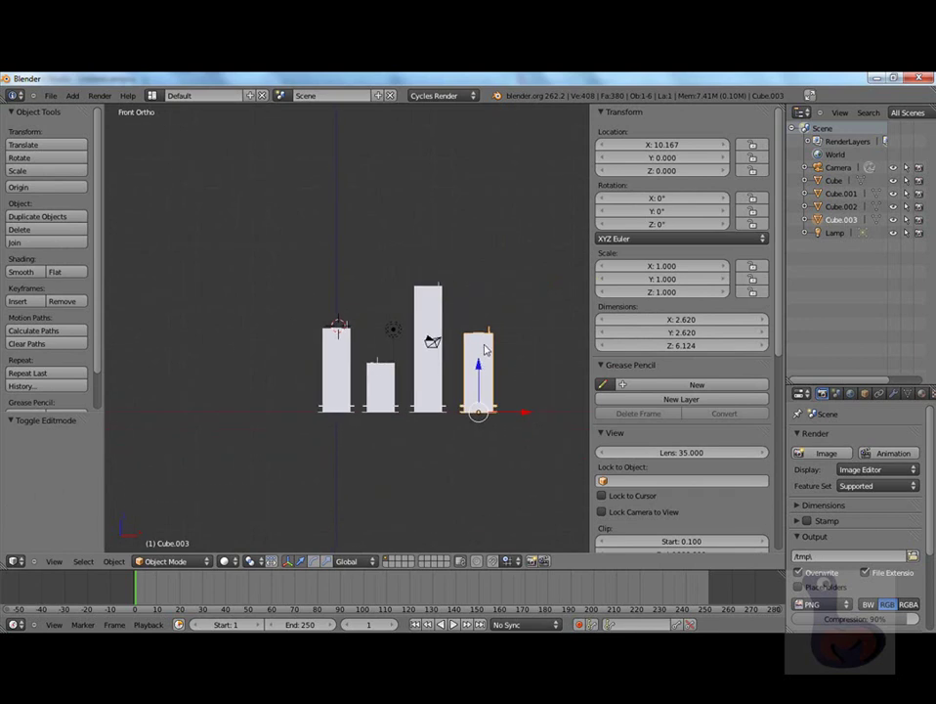
{"action": "key", "text": "shift+d"}
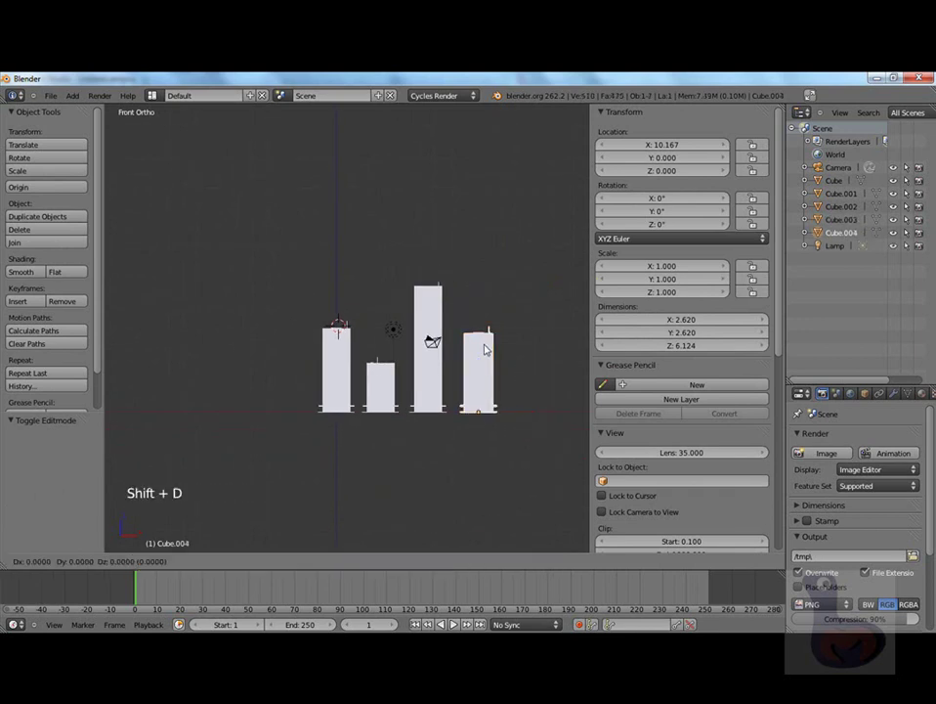
{"action": "key", "text": "x"}
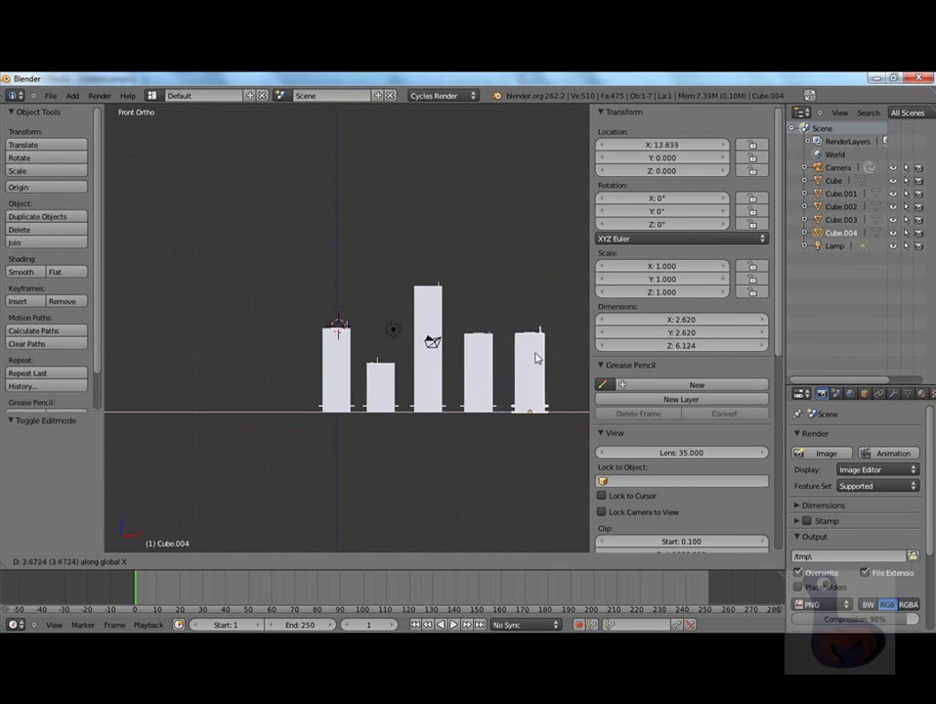
{"action": "left_click", "coordinate": [536, 359]}
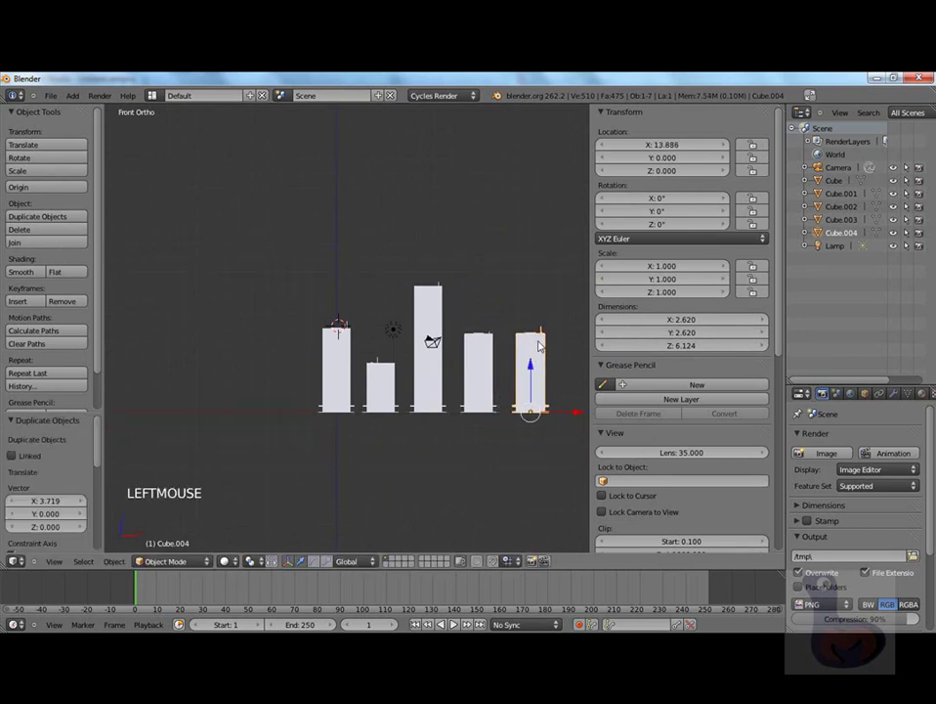
In Edit Mode, lower the fifth building's roof section along Z for a height of about 5.009, then return to Object Mode.
{"action": "key", "text": "Tab"}
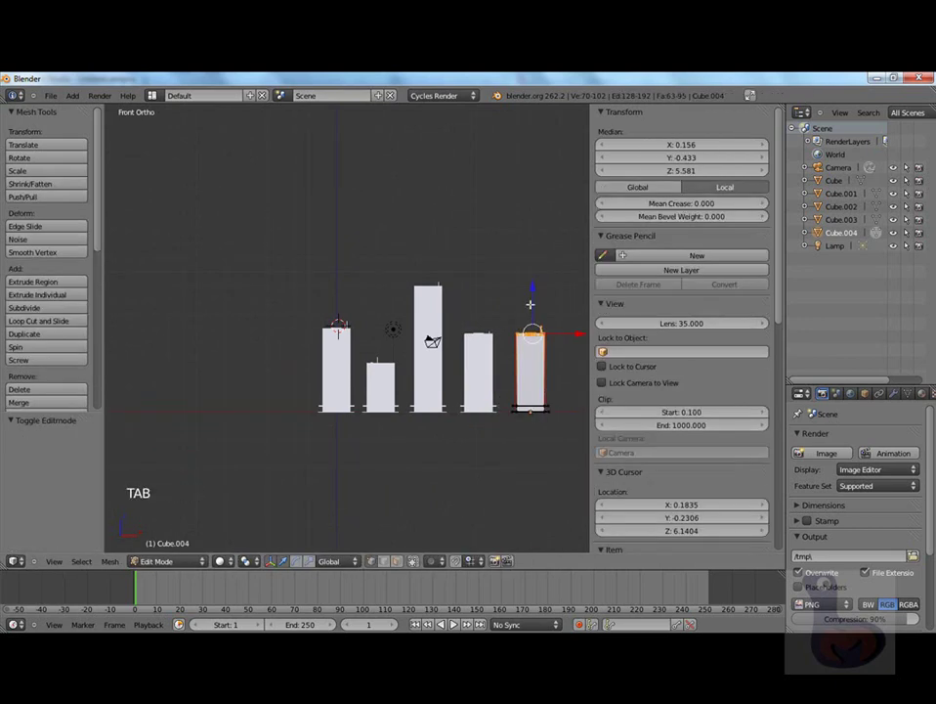
{"action": "left_click_drag", "start_coordinate": [533, 288], "coordinate": [529, 308]}
{"action": "key", "text": "Tab"}
Examine the row of five buildings from several angles, comparing their heights and roof details.
{"action": "middle_click_drag", "start_coordinate": [440, 407], "coordinate": [359, 435]}
{"action": "scroll", "coordinate": [449, 402], "scroll_direction": "up", "scroll_amount": 5}
{"action": "scroll", "coordinate": [419, 436], "scroll_direction": "down", "scroll_amount": 3}
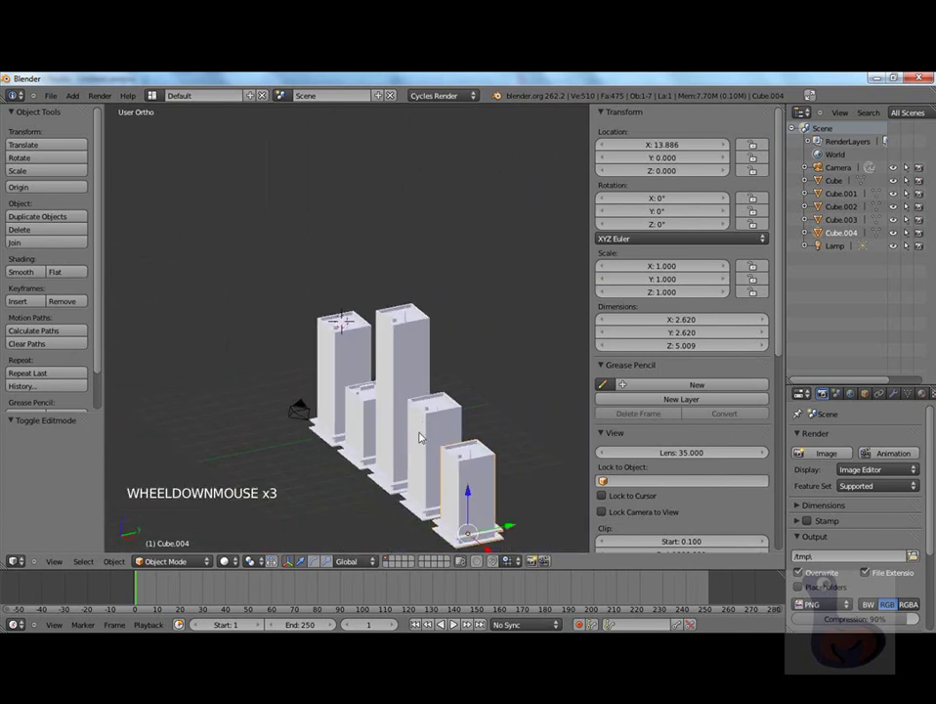
{"action": "middle_click_drag", "start_coordinate": [418, 437], "coordinate": [381, 464]}
{"action": "scroll", "coordinate": [381, 464], "scroll_direction": "up", "scroll_amount": 6}
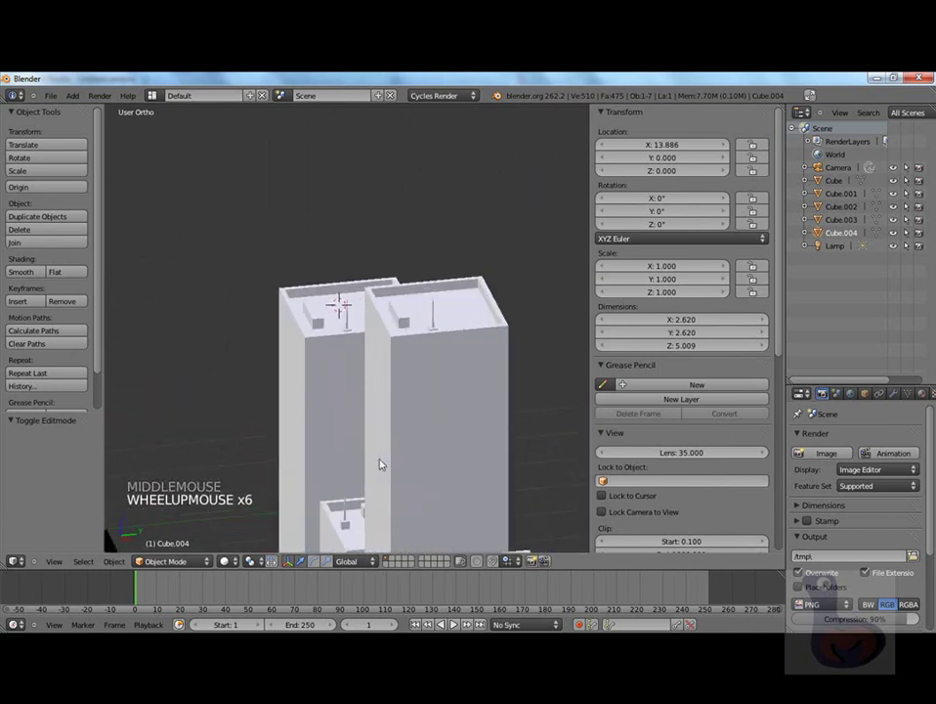
{"action": "scroll", "coordinate": [414, 334], "scroll_direction": "down", "scroll_amount": 6}
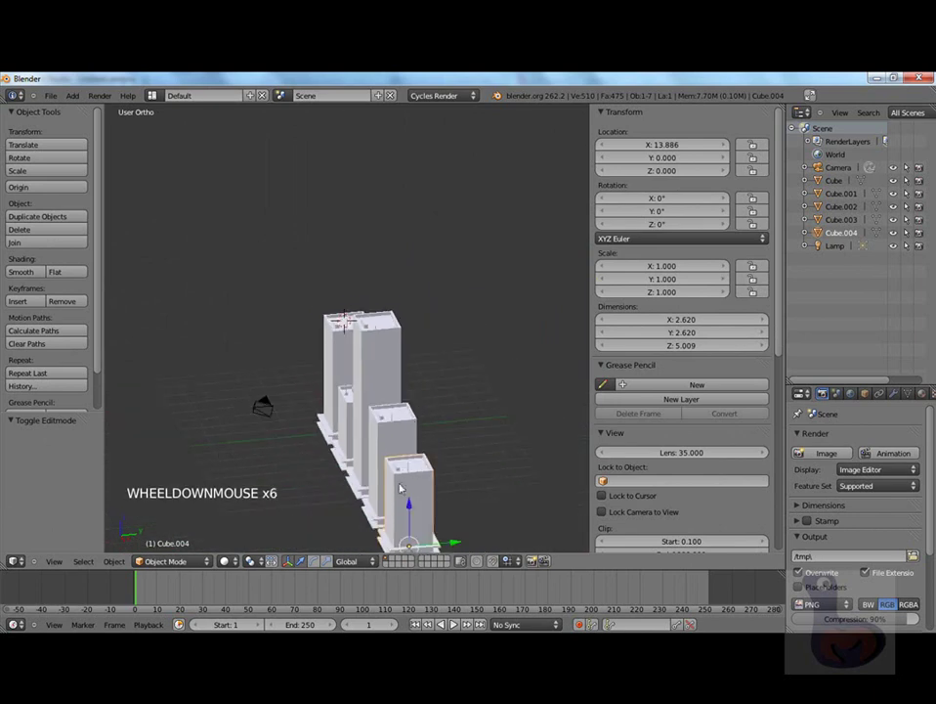
{"action": "scroll", "coordinate": [373, 330], "scroll_direction": "up", "scroll_amount": 2}
{"action": "scroll", "coordinate": [379, 321], "scroll_direction": "up", "scroll_amount": 3}
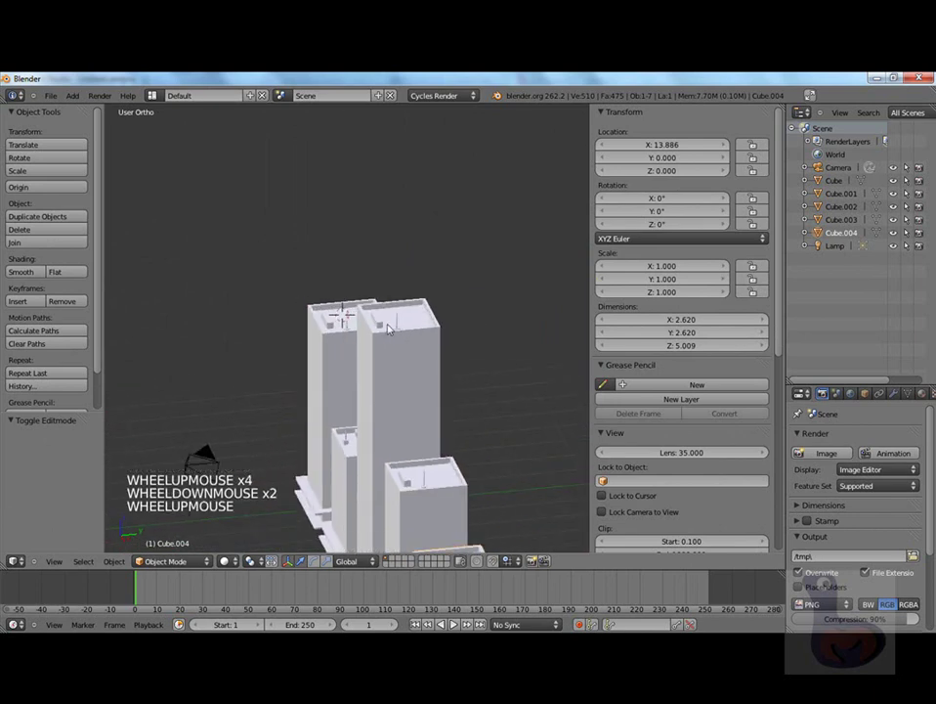
{"action": "middle_click_drag", "start_coordinate": [440, 324], "coordinate": [503, 369]}
{"action": "scroll", "coordinate": [442, 443], "scroll_direction": "down", "scroll_amount": 5}
{"action": "mouse_move", "coordinate": [442, 442]}
{"action": "middle_mouse_down"}
{"action": "mouse_move", "coordinate": [443, 382]}
{"action": "mouse_move", "coordinate": [496, 383]}
{"action": "mouse_move", "coordinate": [439, 359]}
{"action": "mouse_move", "coordinate": [387, 370]}
{"action": "mouse_move", "coordinate": [499, 411]}
{"action": "mouse_move", "coordinate": [367, 401]}
{"action": "mouse_move", "coordinate": [436, 408]}
{"action": "mouse_move", "coordinate": [442, 421]}
{"action": "mouse_move", "coordinate": [428, 432]}
{"action": "mouse_move", "coordinate": [448, 426]}
{"action": "middle_mouse_up"}
{"action": "scroll", "coordinate": [499, 411], "scroll_direction": "down", "scroll_amount": 2}
{"action": "scroll", "coordinate": [366, 401], "scroll_direction": "up", "scroll_amount": 4}
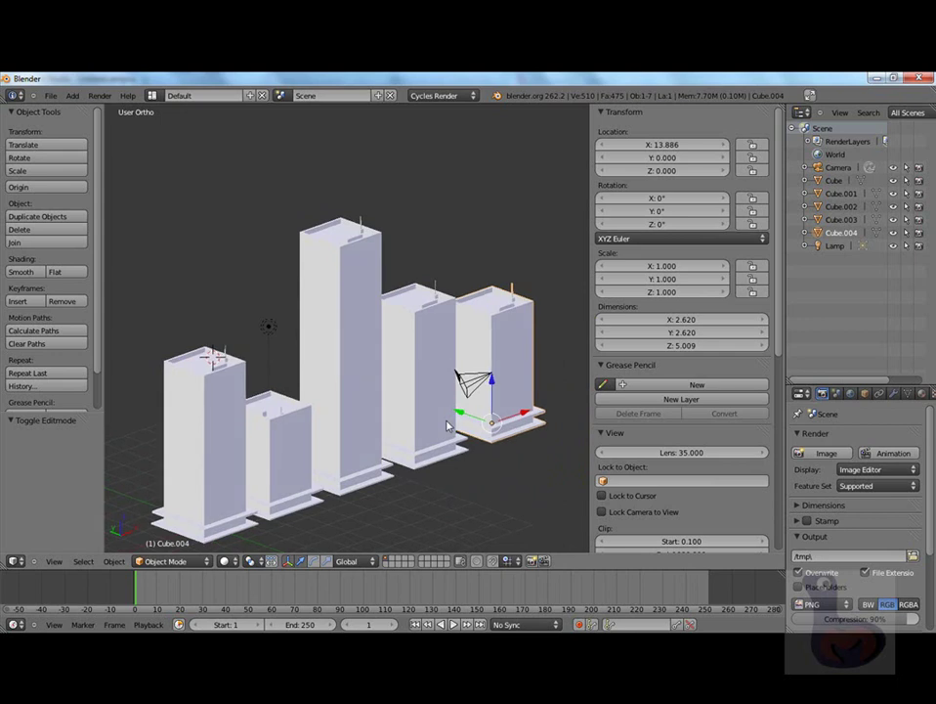
Select the tallest building, the fourth building and the original building in turn to compare their roofs and antennas.
{"action": "right_click", "coordinate": [361, 238]}
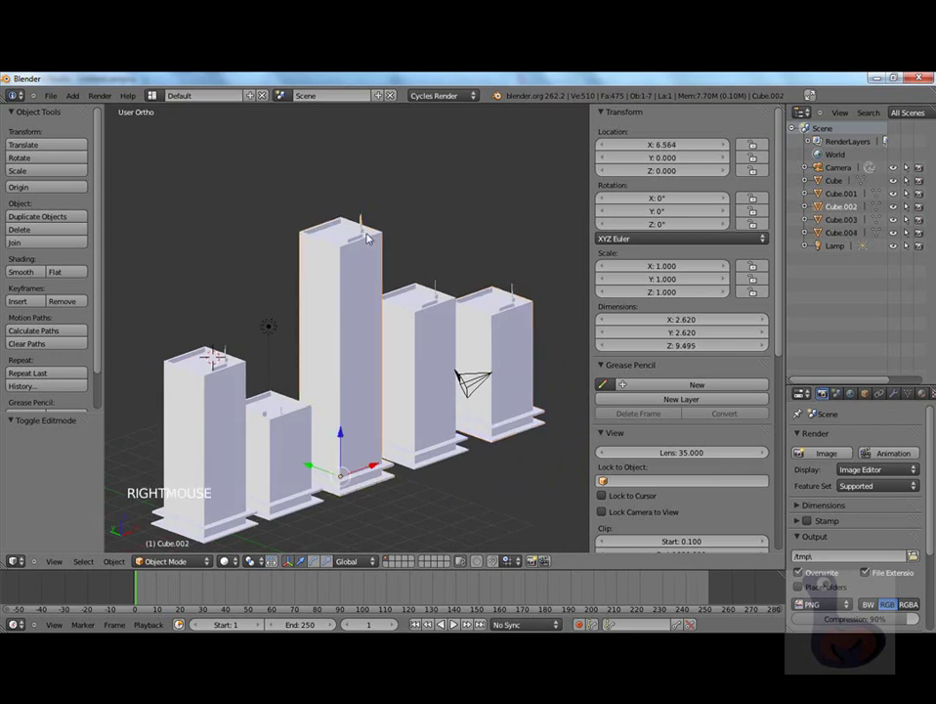
{"action": "right_click", "coordinate": [360, 236]}
{"action": "right_click", "coordinate": [433, 299]}
{"action": "right_click", "coordinate": [437, 302]}
{"action": "right_click", "coordinate": [215, 383]}
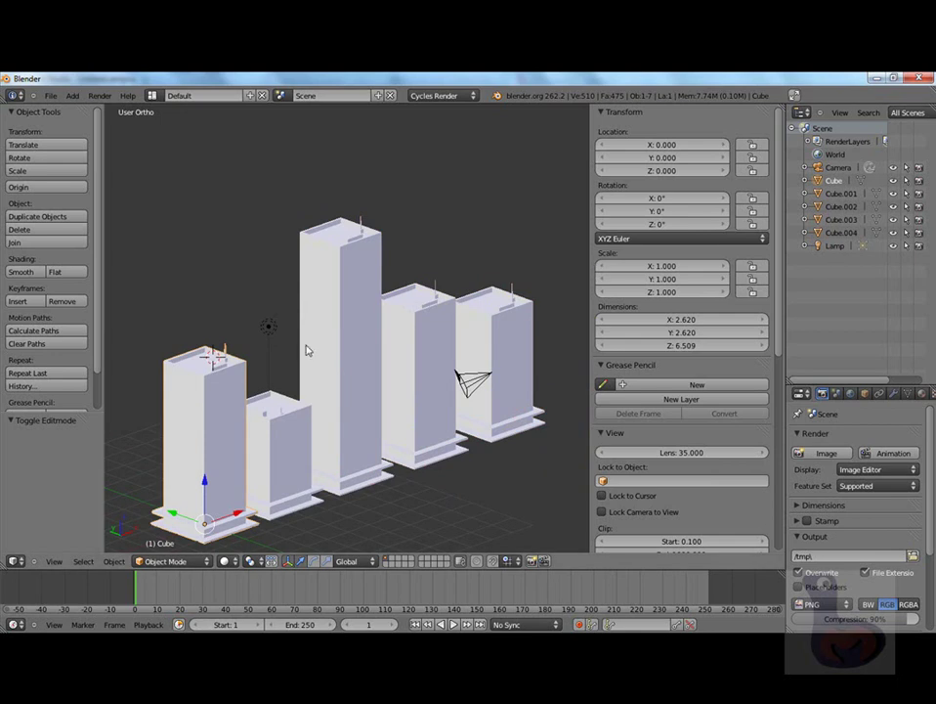
{"action": "scroll", "coordinate": [234, 414], "scroll_direction": "up", "scroll_amount": 1}
{"action": "scroll", "coordinate": [467, 352], "scroll_direction": "down", "scroll_amount": 3}
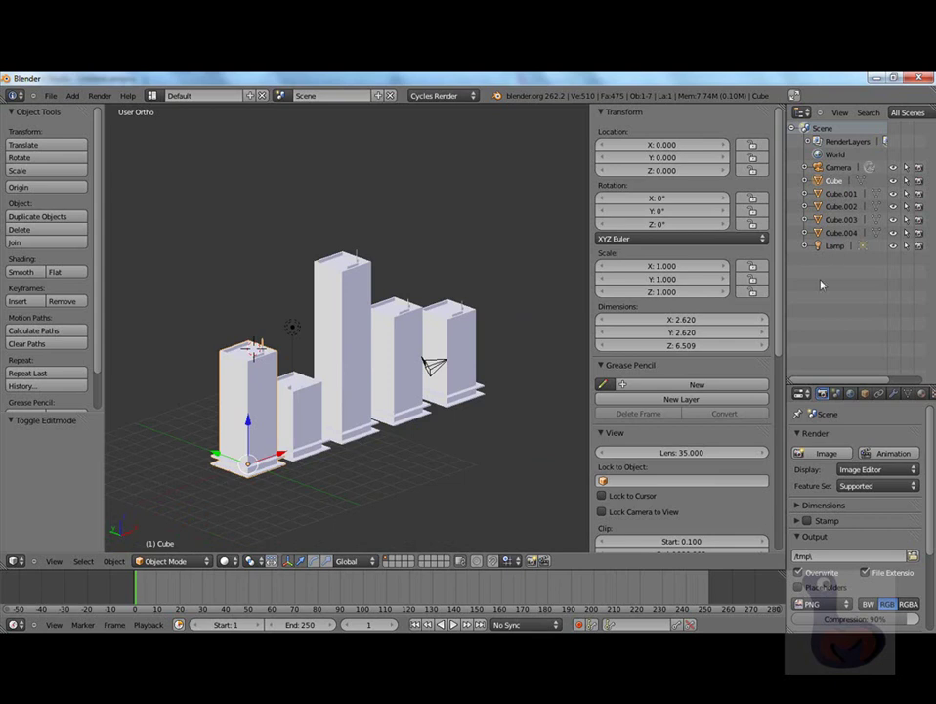
{"action": "scroll", "coordinate": [244, 394], "scroll_direction": "up", "scroll_amount": 3}
{"action": "scroll", "coordinate": [243, 394], "scroll_direction": "down", "scroll_amount": 2}
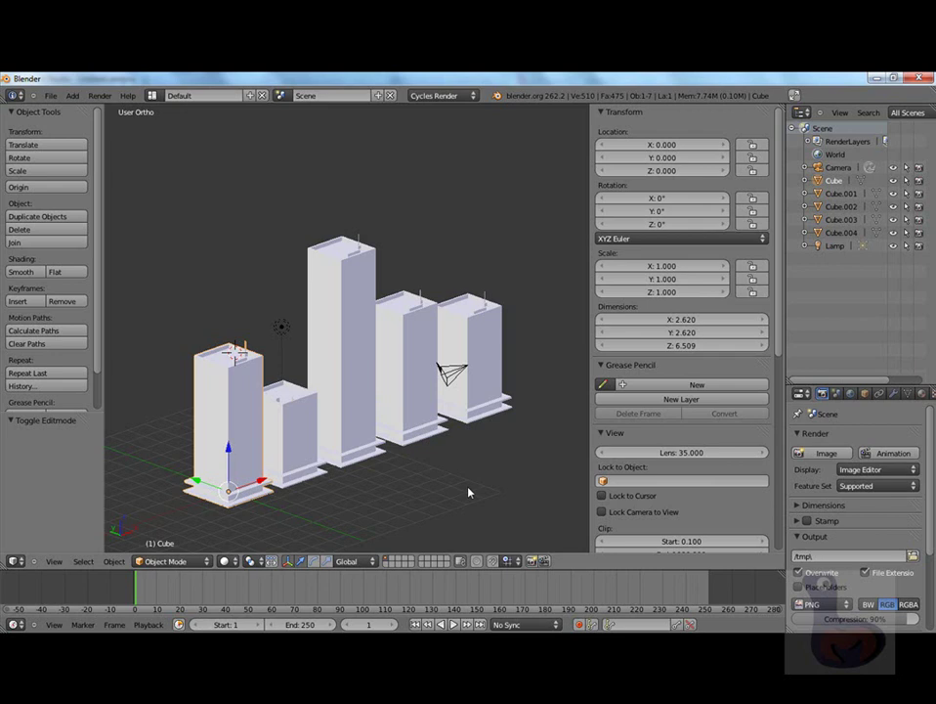
{"action": "scroll", "coordinate": [397, 375], "scroll_direction": "up", "scroll_amount": 2}
{"action": "scroll", "coordinate": [396, 375], "scroll_direction": "down", "scroll_amount": 2}
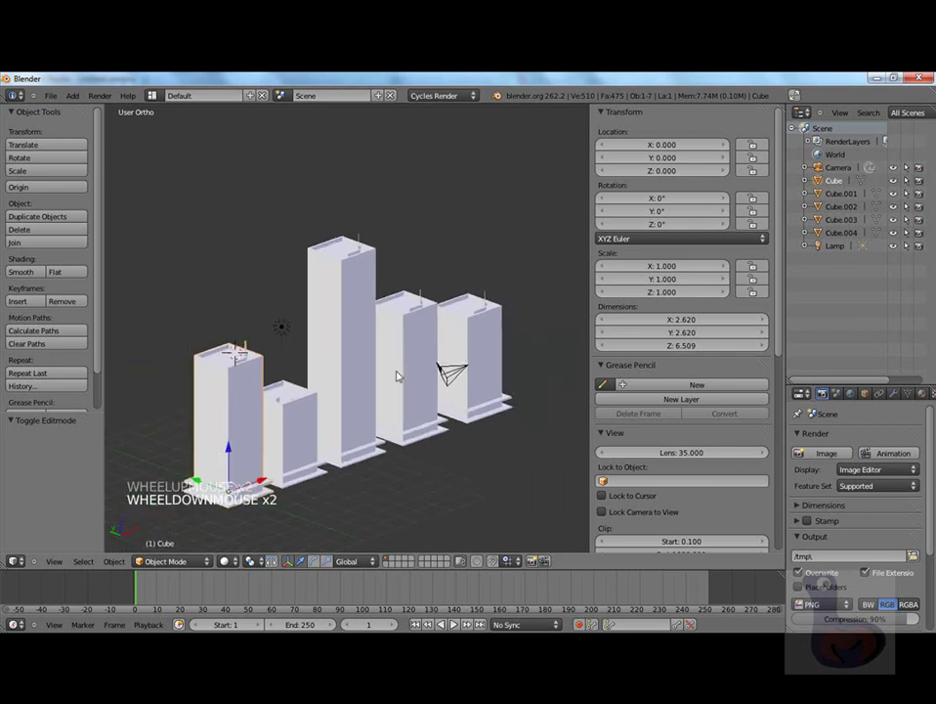